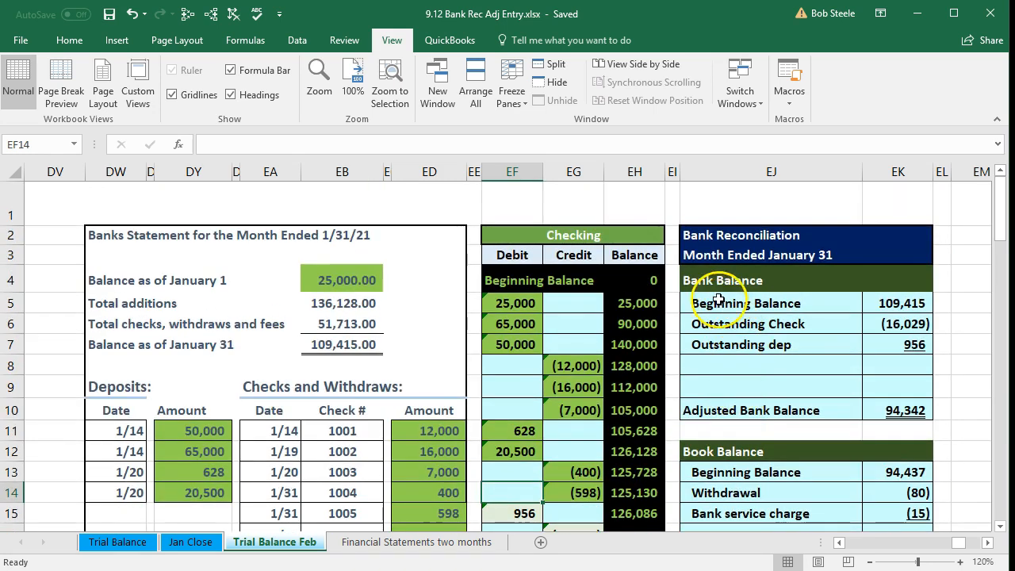
- Review the beginning balances, reconciling items and adjusted totals in the January bank reconciliation's bank and book balance sections
left_click_drag(699, 281, 879, 298)
left_click(879, 298)
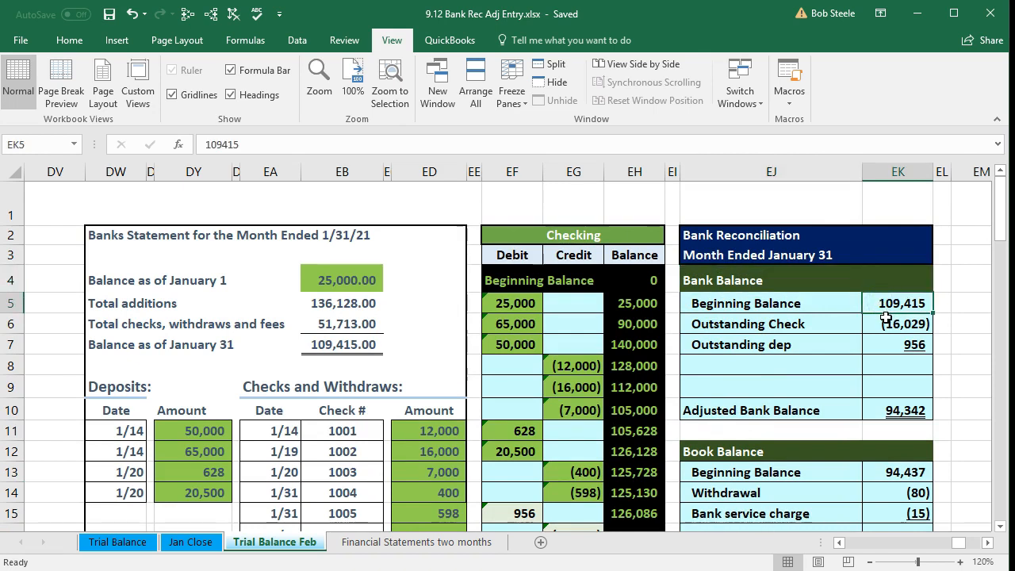
left_click(885, 341)
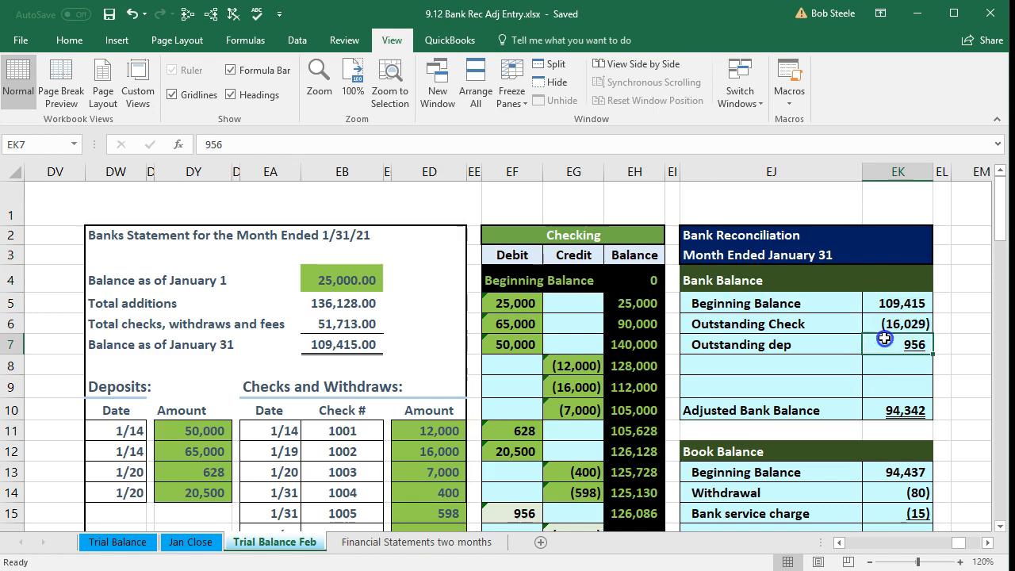
left_click(879, 403)
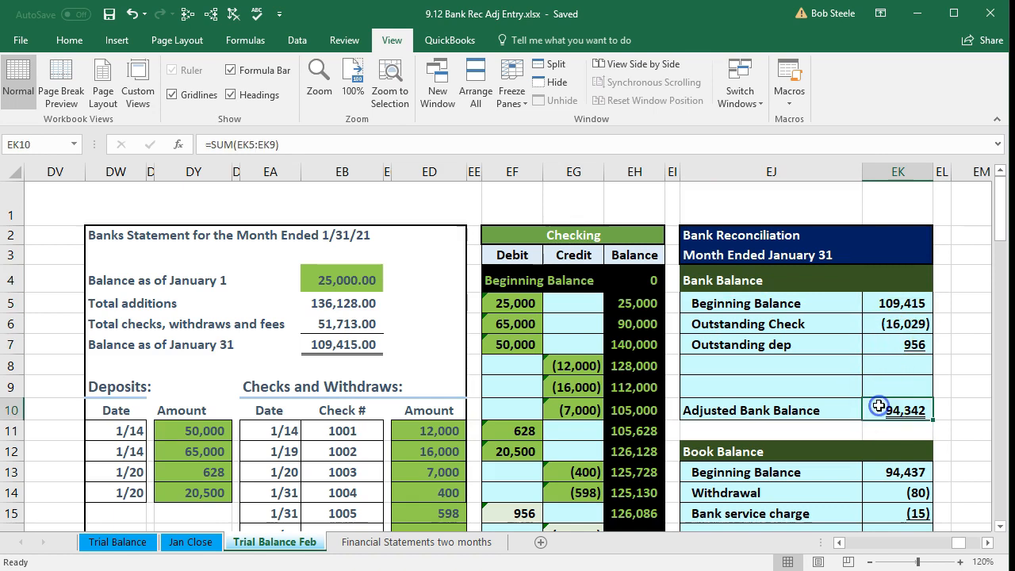
scroll(868, 403, "down", 1)
scroll(868, 403, "down", 1)
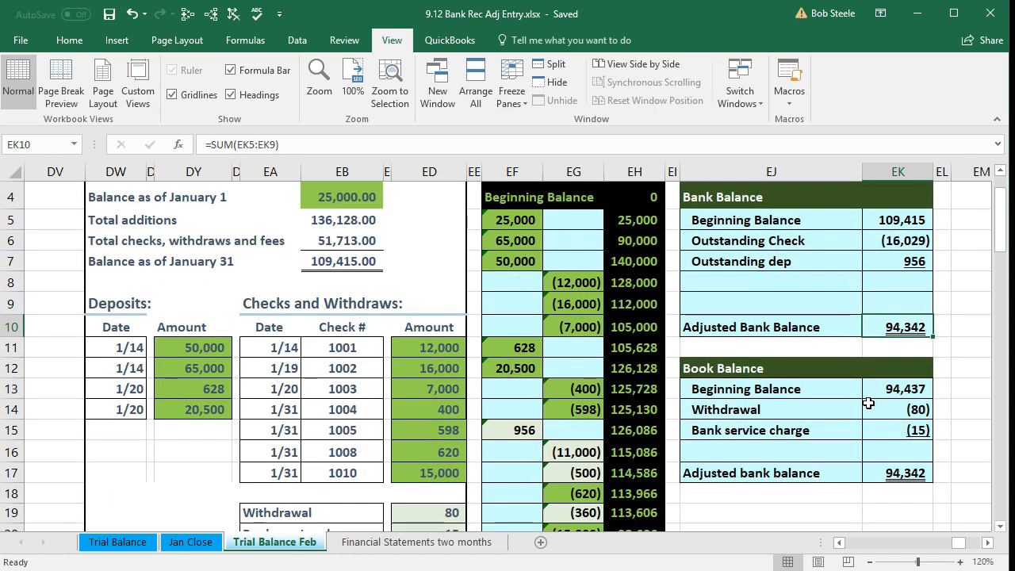
left_click(874, 388)
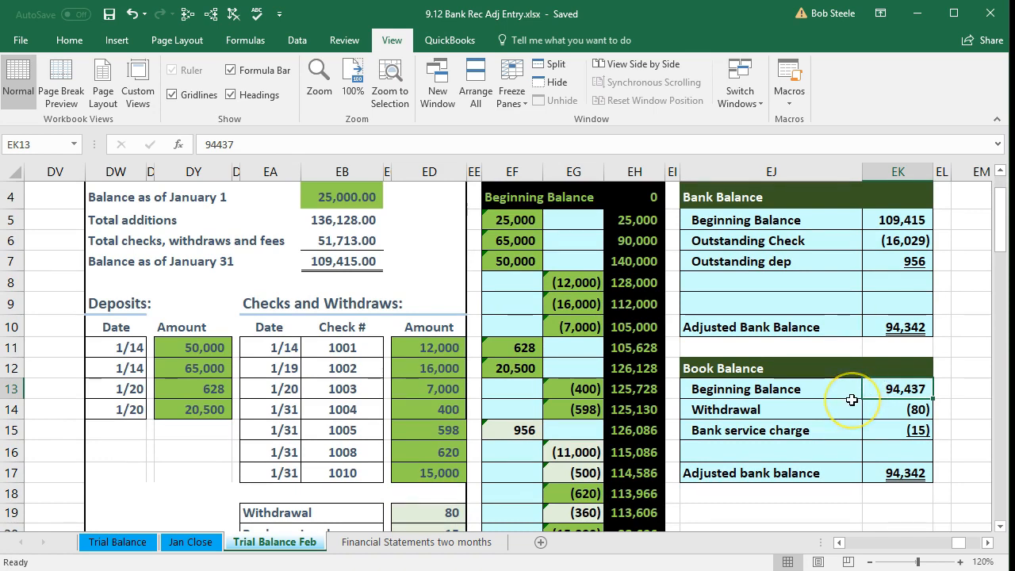
left_click(888, 413)
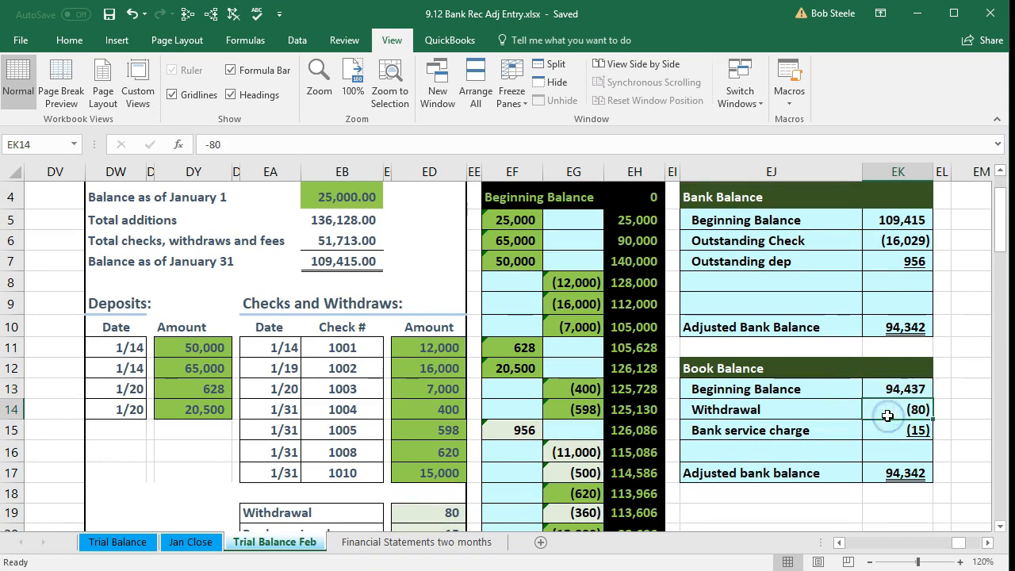
left_click(895, 471)
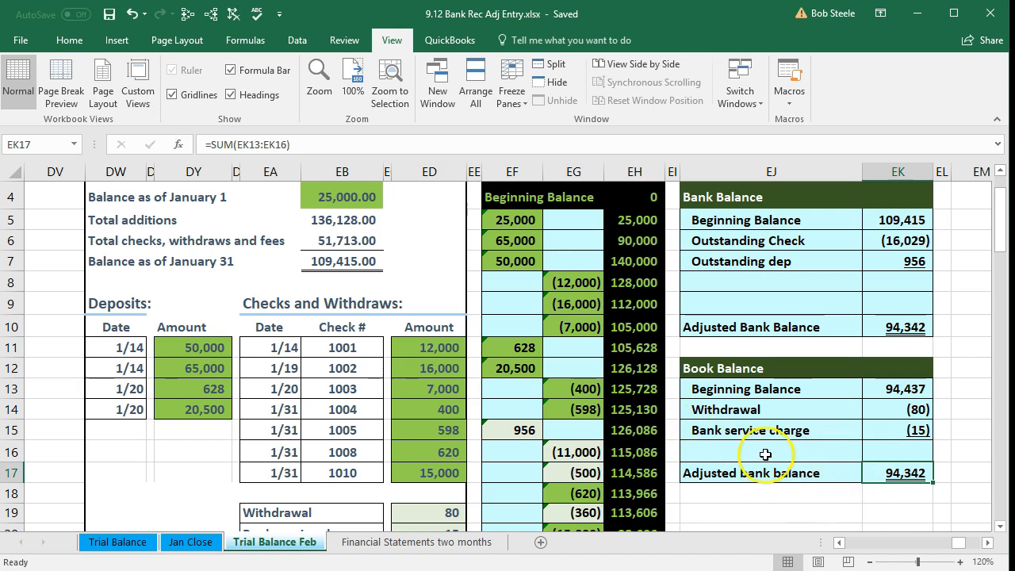
left_click(878, 387)
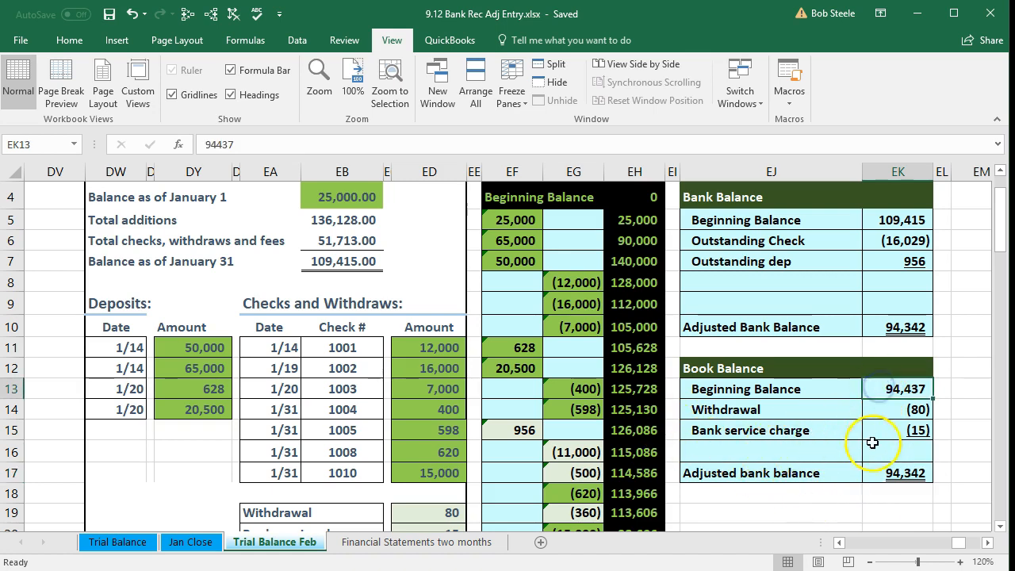
left_click(875, 473)
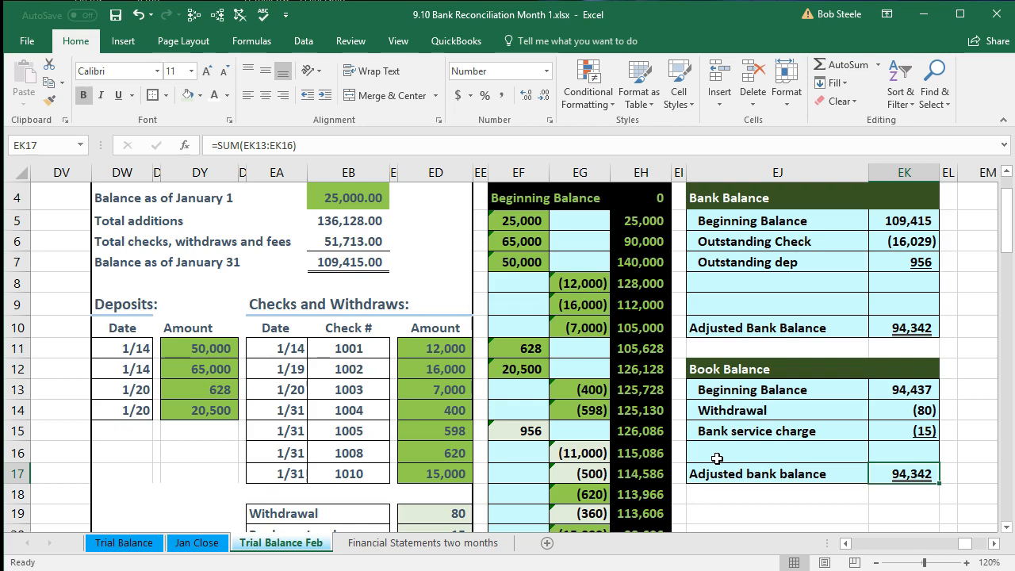
left_click(716, 458)
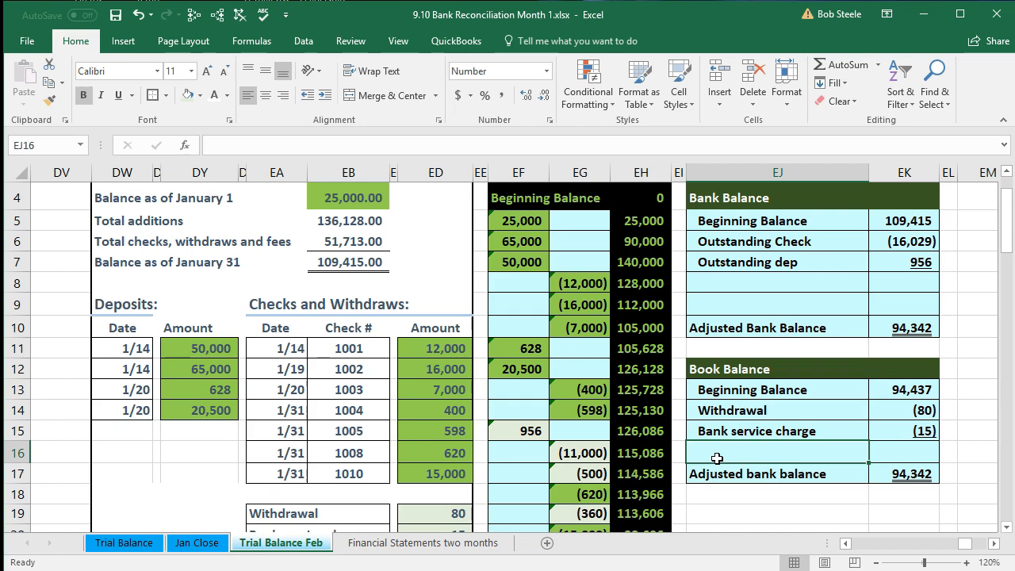
left_click(796, 410)
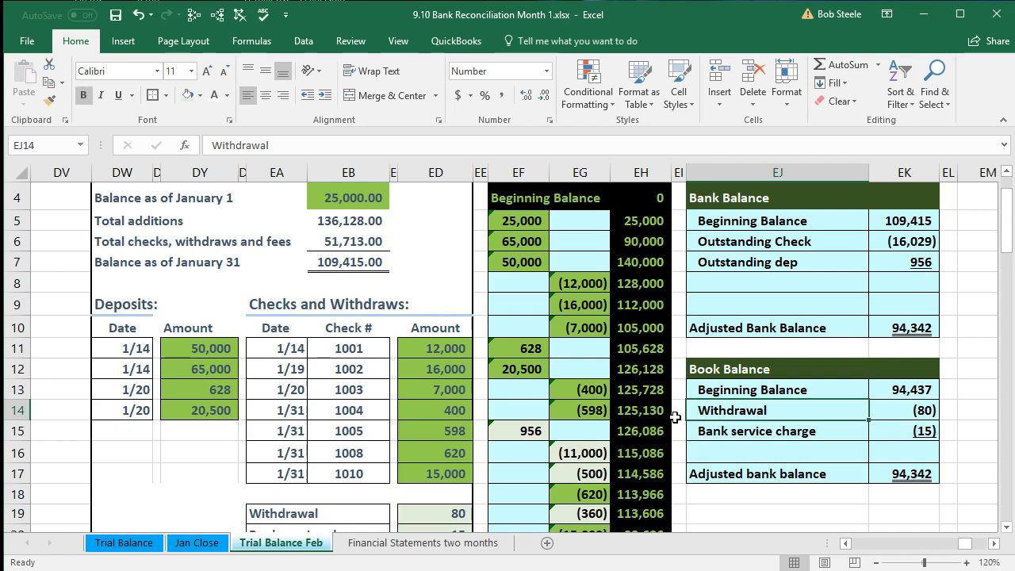
- On the Trial Balance sheet, start a new journal entry in cell U8 with the date 1/31
left_click(124, 545)
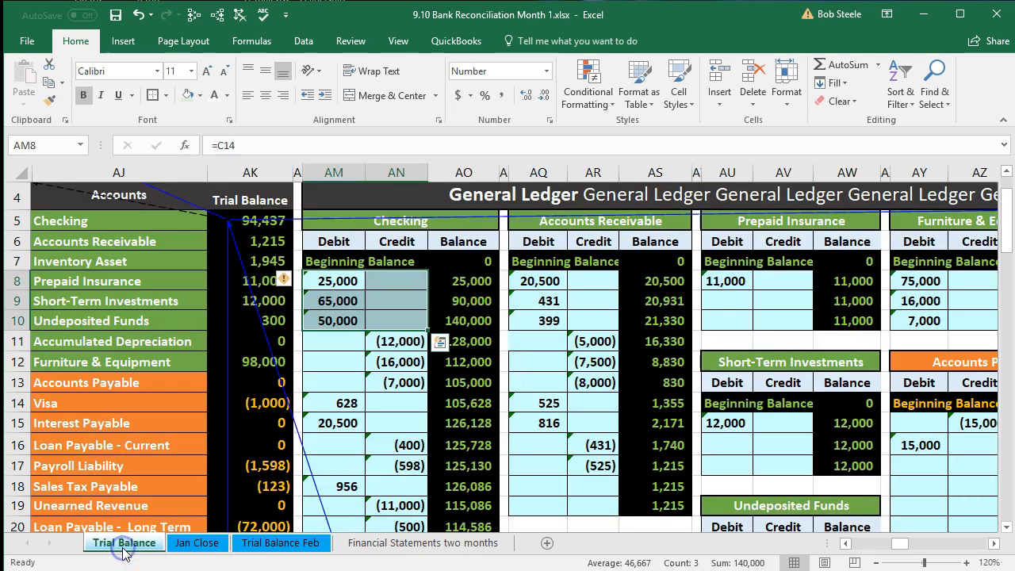
left_click(145, 486)
key("Left")
key("Left")
key("Left")
key("Left")
key("Left")
key("Left")
key("Left")
key("Left")
key("Left")
key("Left")
key("Left")
key("Left")
key("Left")
key("Left")
key("Left")
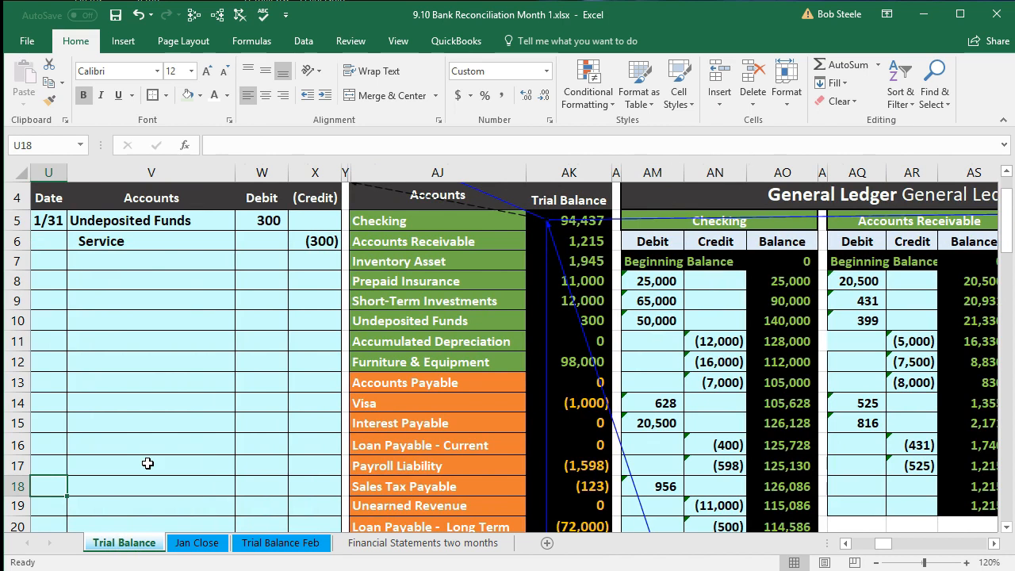
left_click(59, 279)
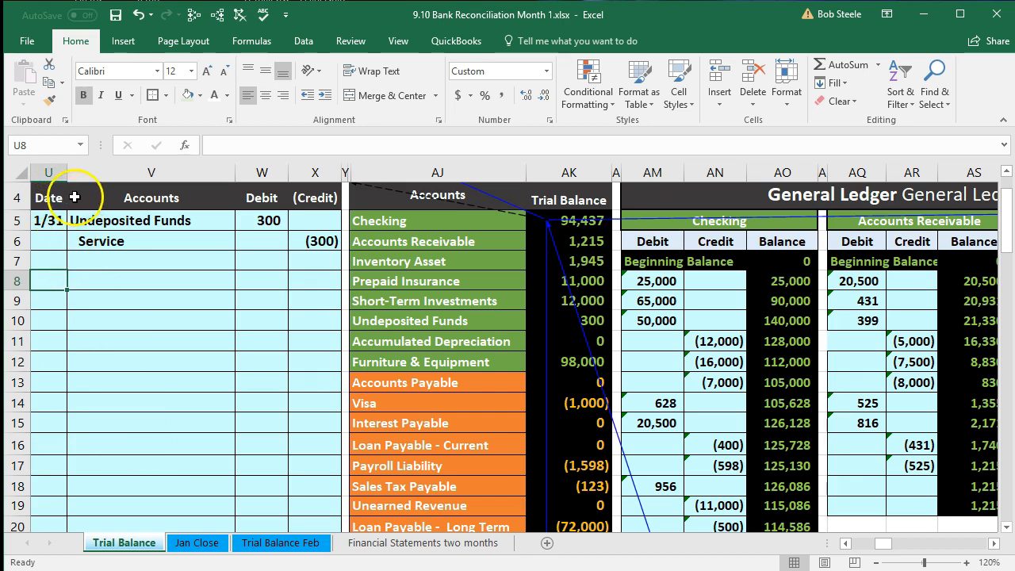
type("1/31")
key("Return")
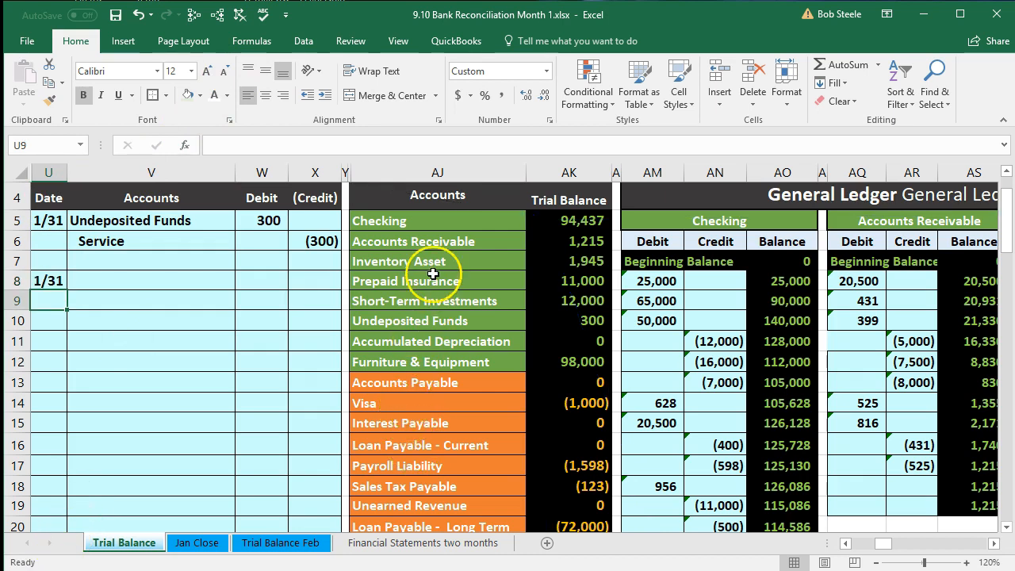
- Copy the Checking account name from the trial balance and paste it as a value into V9
left_click_drag(425, 221, 587, 223)
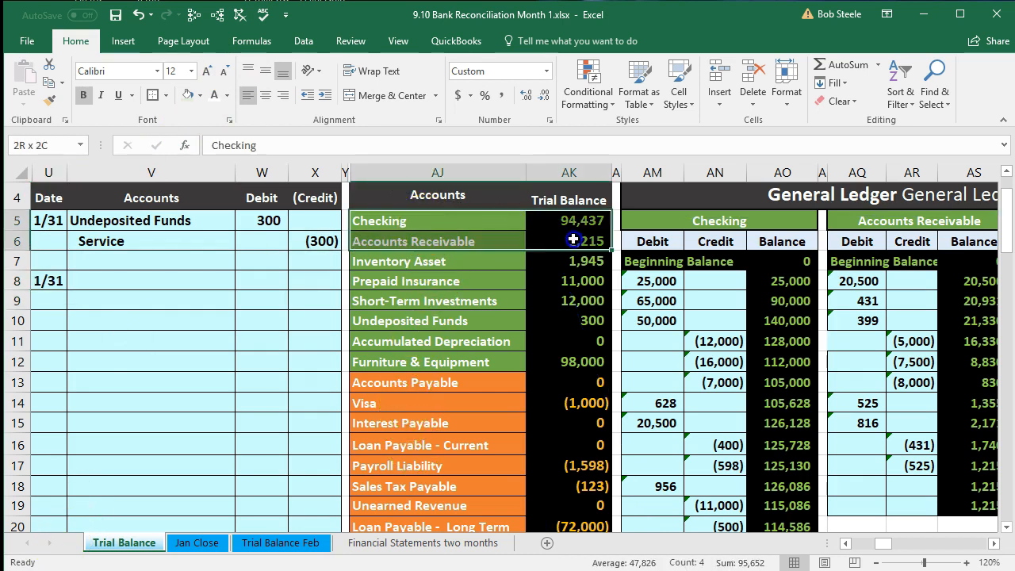
left_click(480, 222)
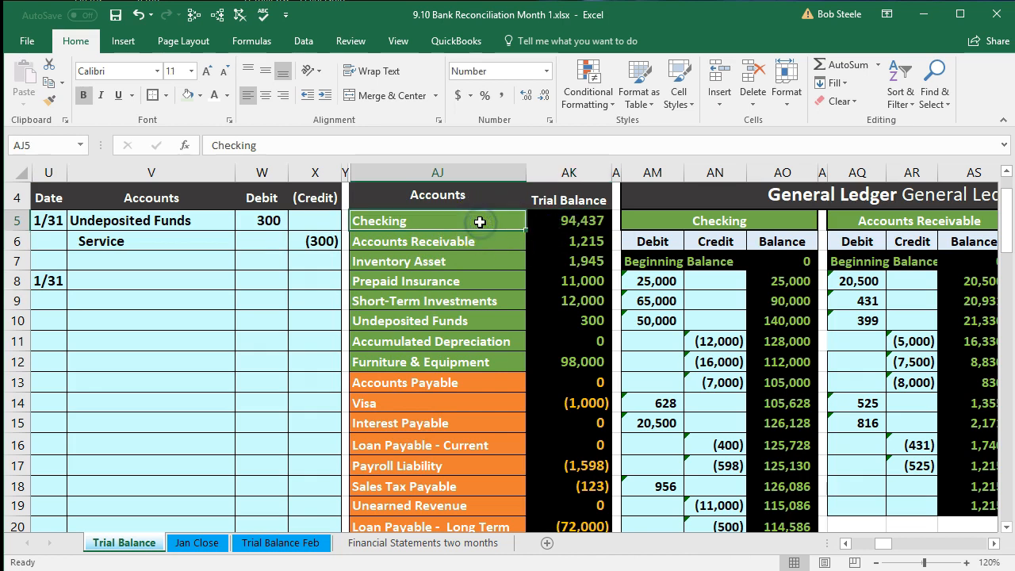
right_click(480, 222)
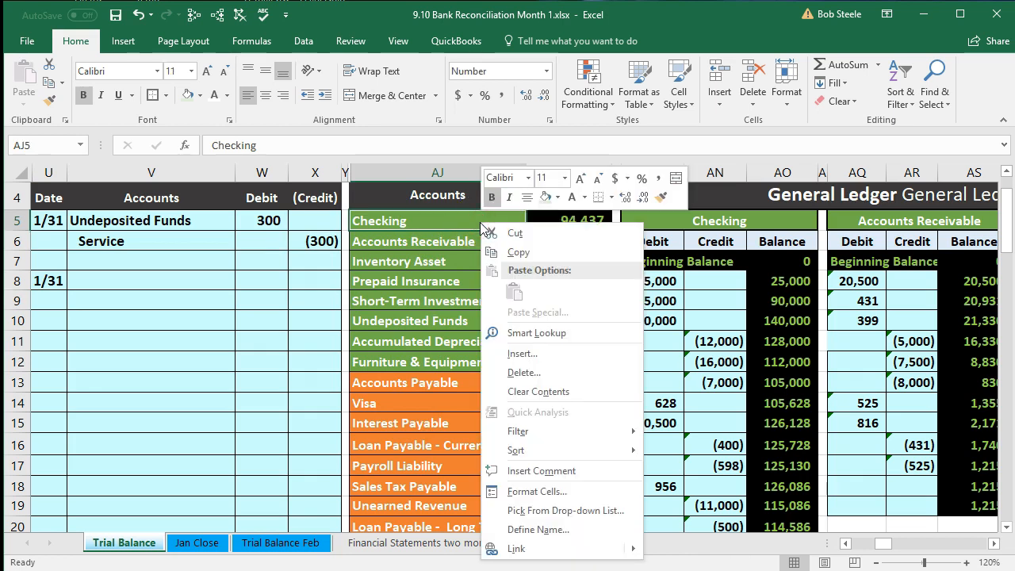
left_click(508, 252)
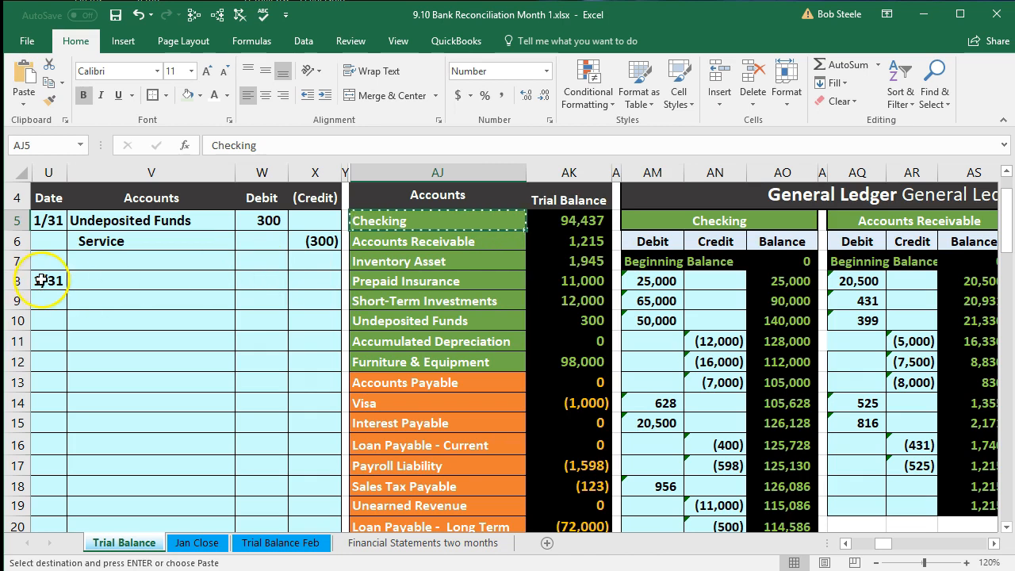
left_click(85, 299)
right_click(88, 301)
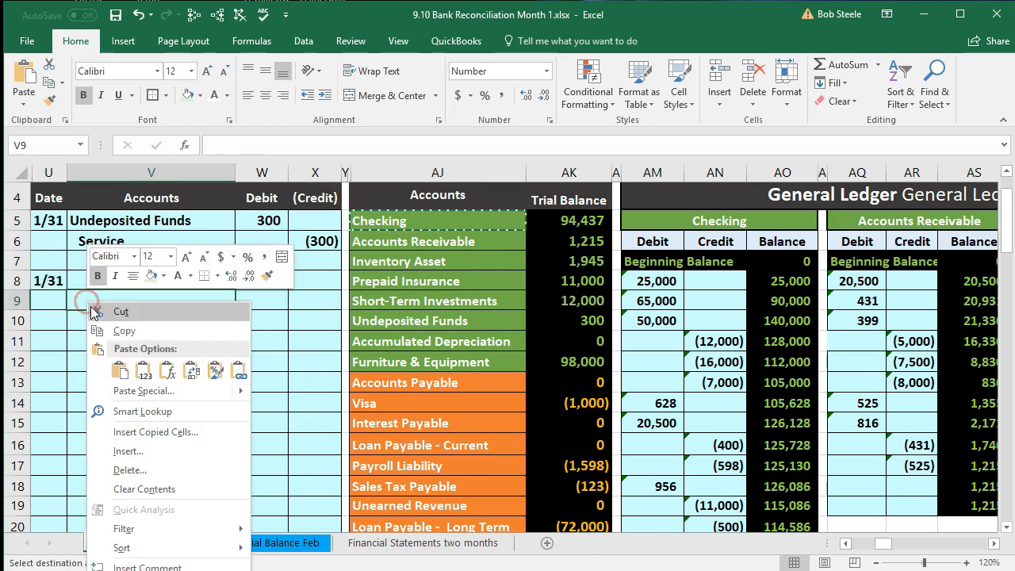
left_click(142, 370)
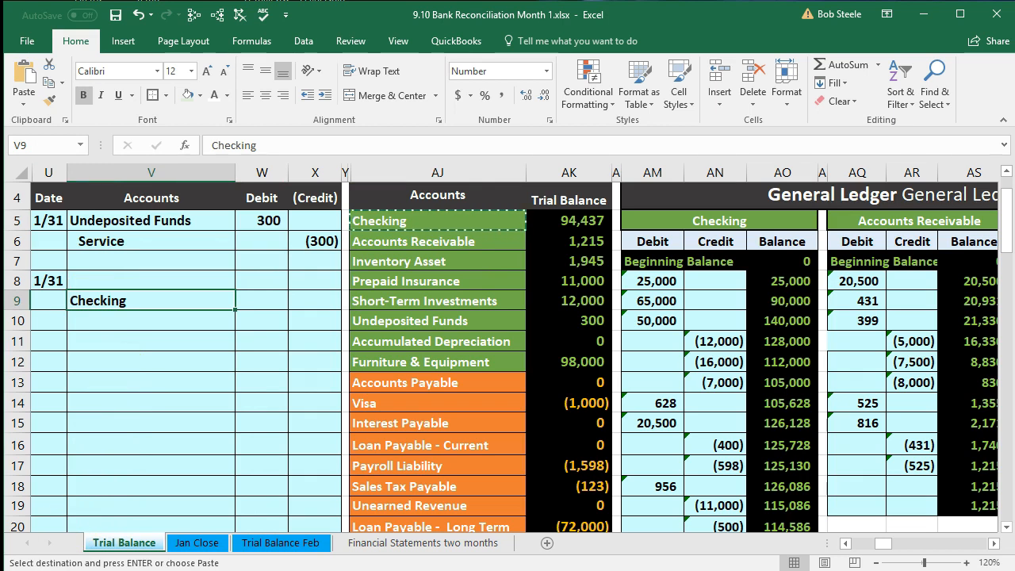
- Enter a credit of -80 in X9 for Checking and make the debit in W8 the negative of X9
left_click(324, 299)
type("-80")
key("Return")
key("Left")
key("Up")
key("Up")
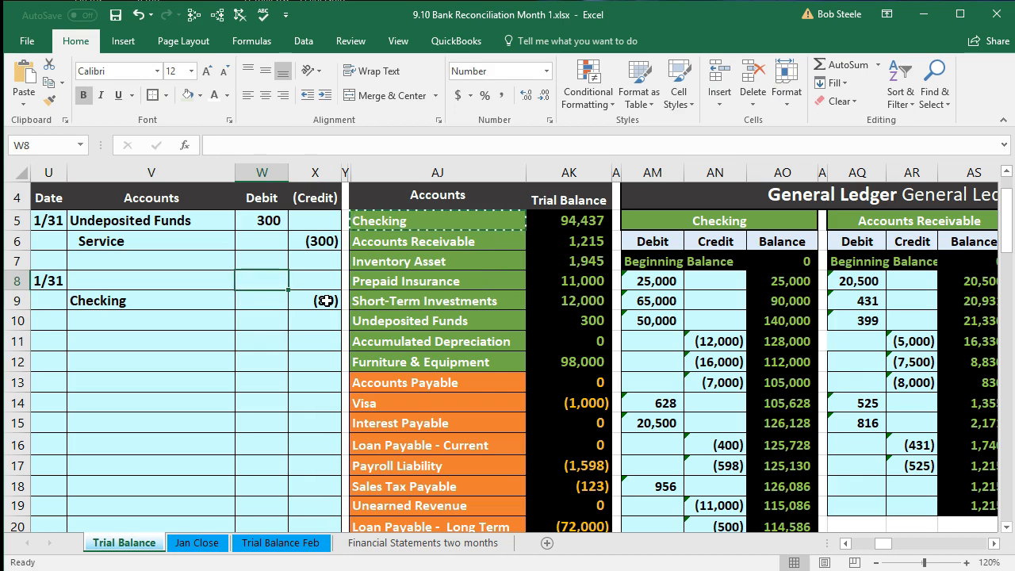
type("-")
key("Down")
key("Right")
key("Return")
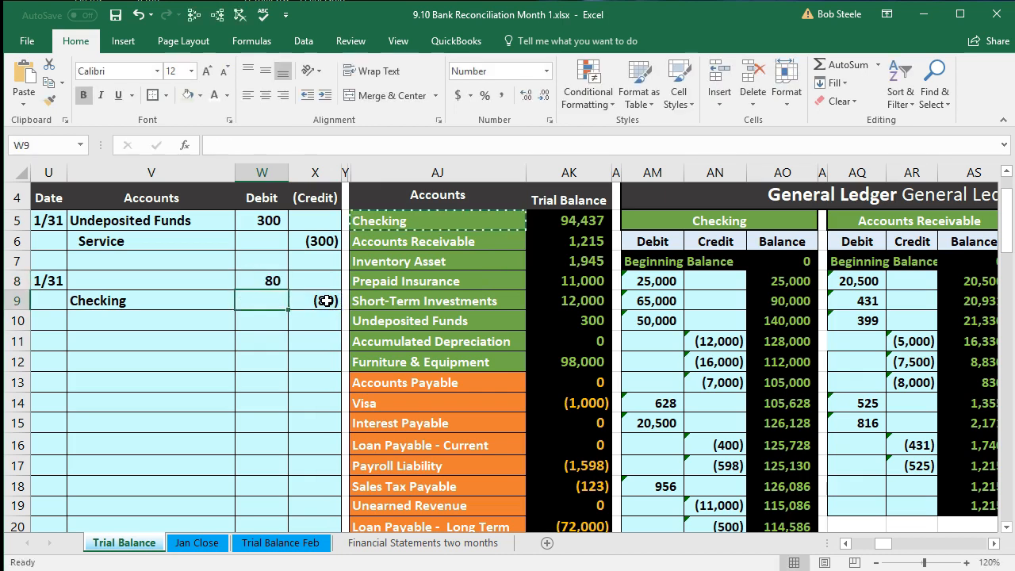
- Copy the Misc. Expense account name from the trial balance into V8 as the debit account, pasting only the value
left_click(306, 358)
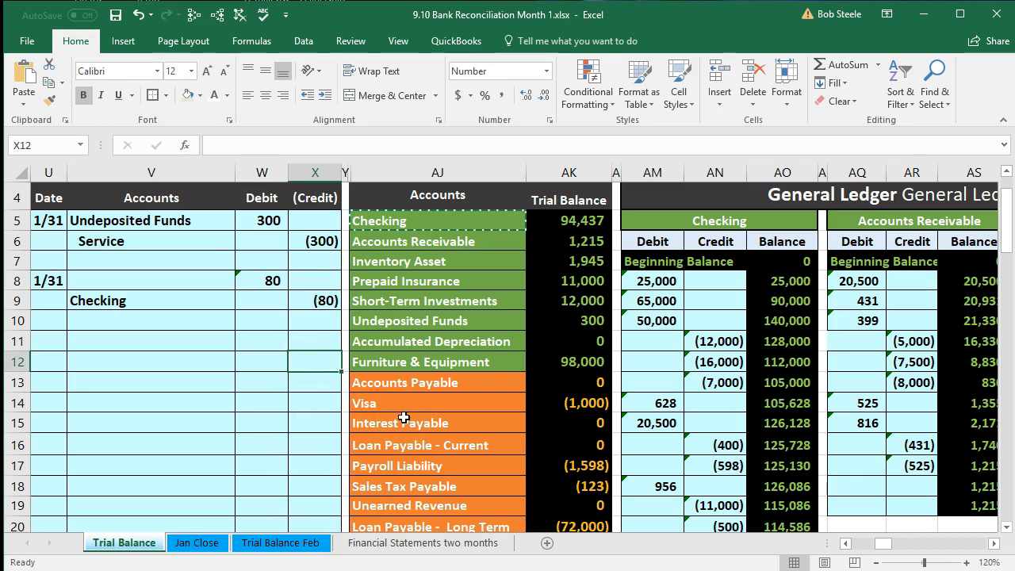
scroll(404, 418, "down", 2)
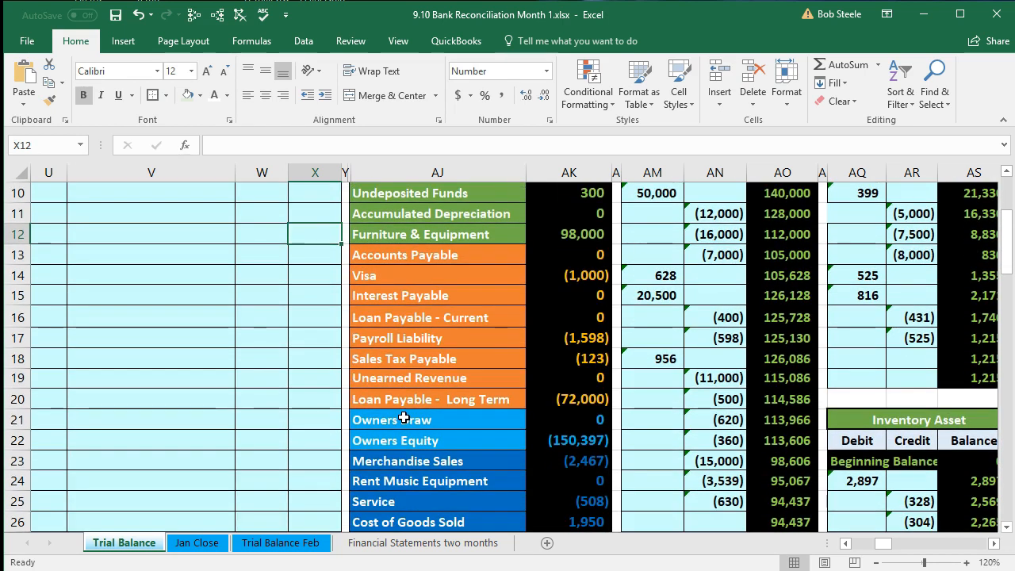
left_click(404, 419)
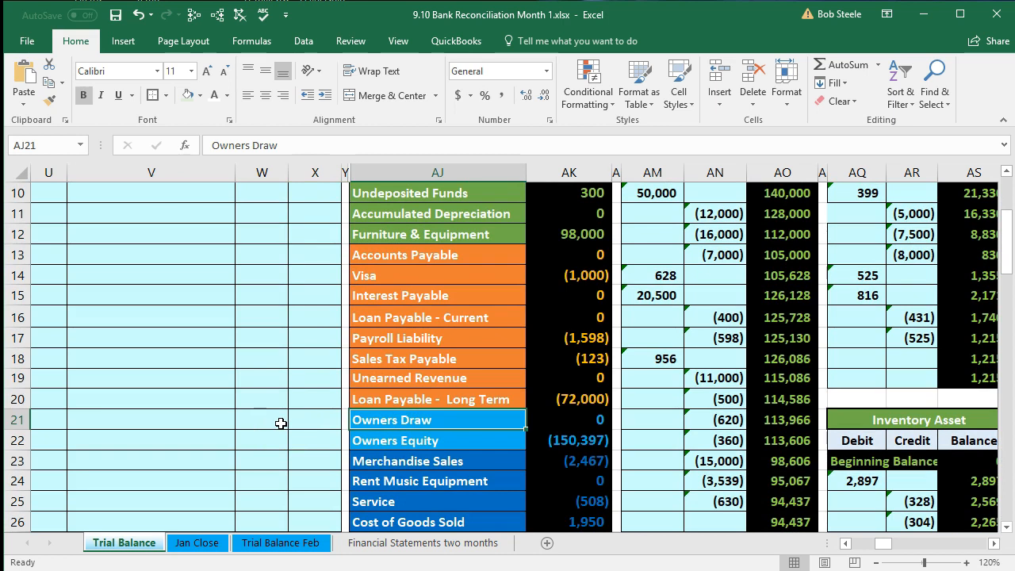
scroll(281, 424, "down", 3)
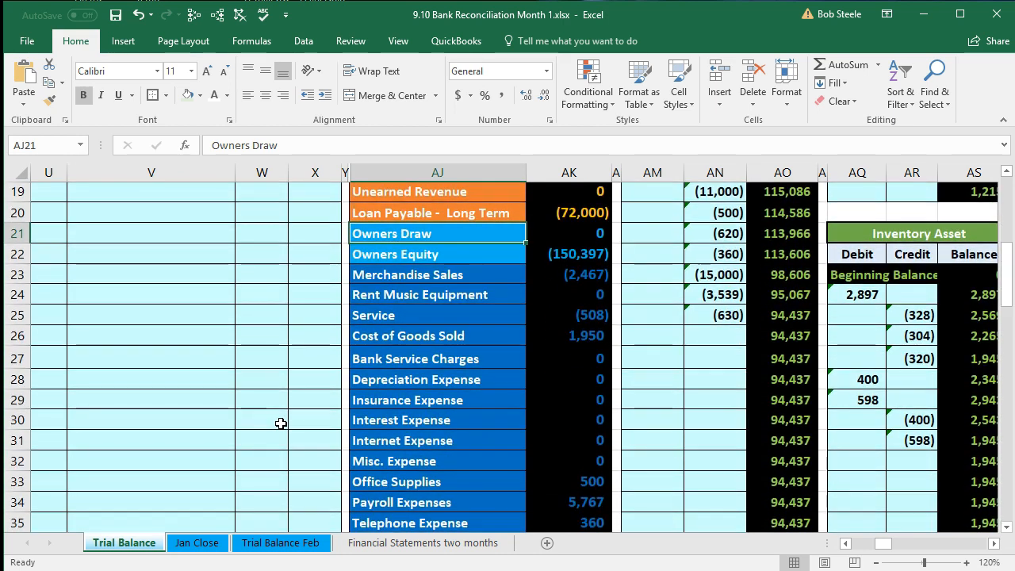
left_click(449, 464)
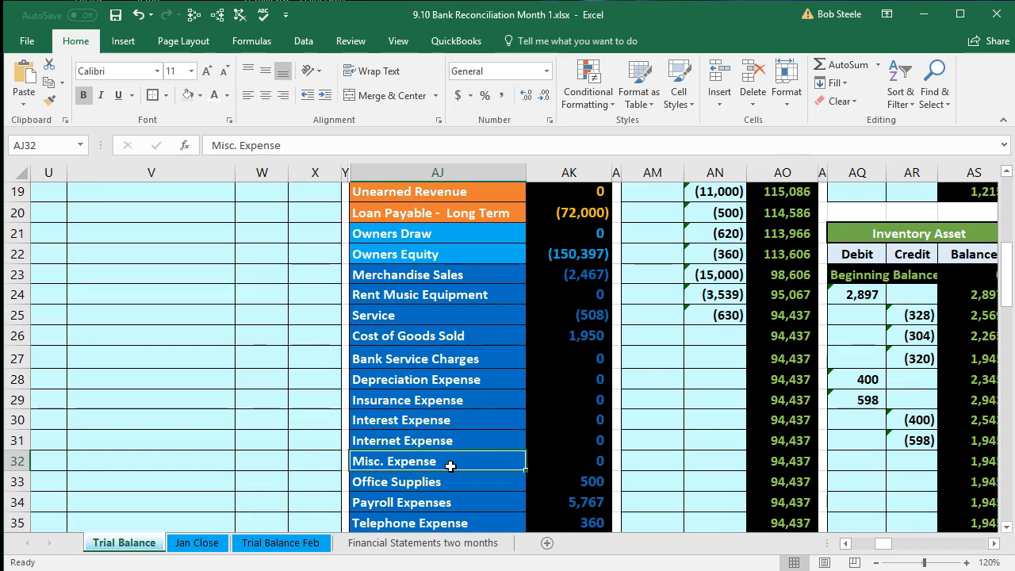
right_click(451, 467)
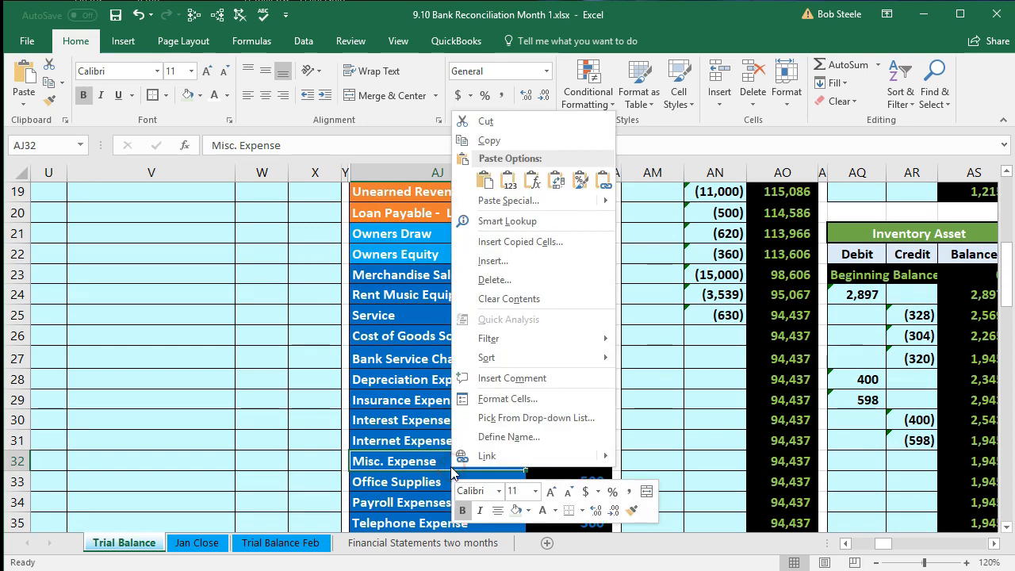
left_click(488, 140)
scroll(204, 365, "up", 2)
scroll(205, 373, "up", 4)
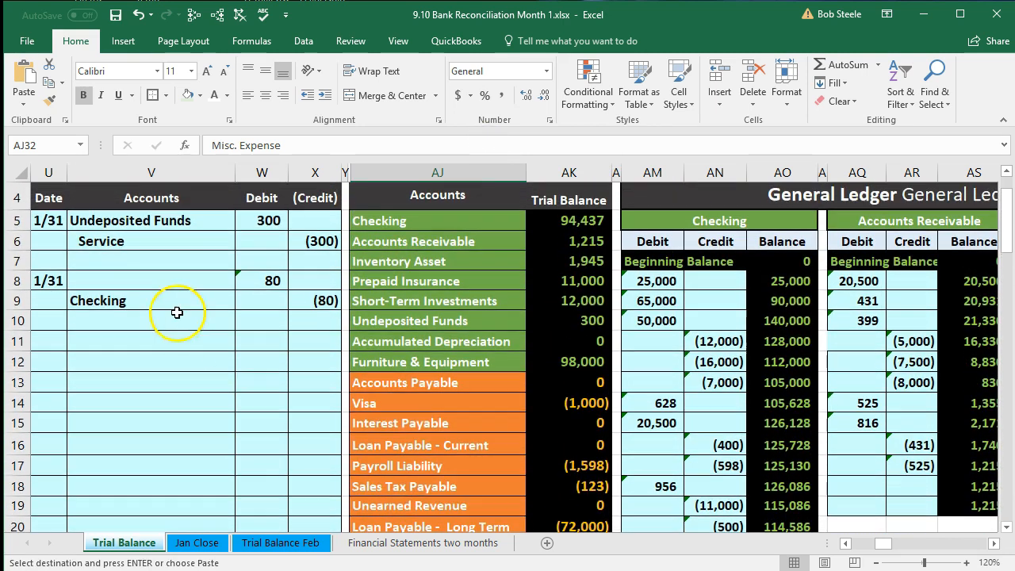
left_click(143, 280)
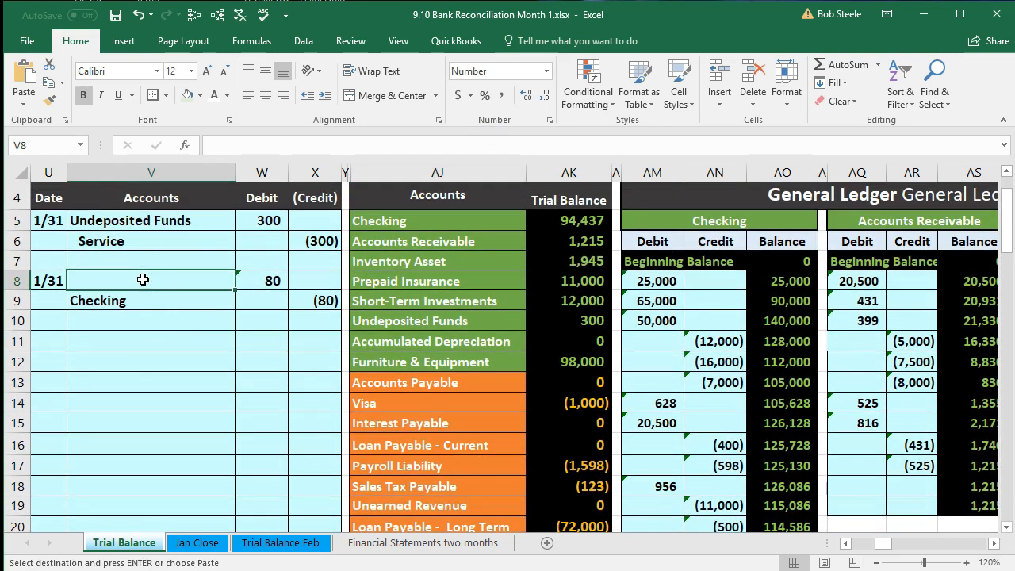
right_click(143, 280)
key("ctrl+v")
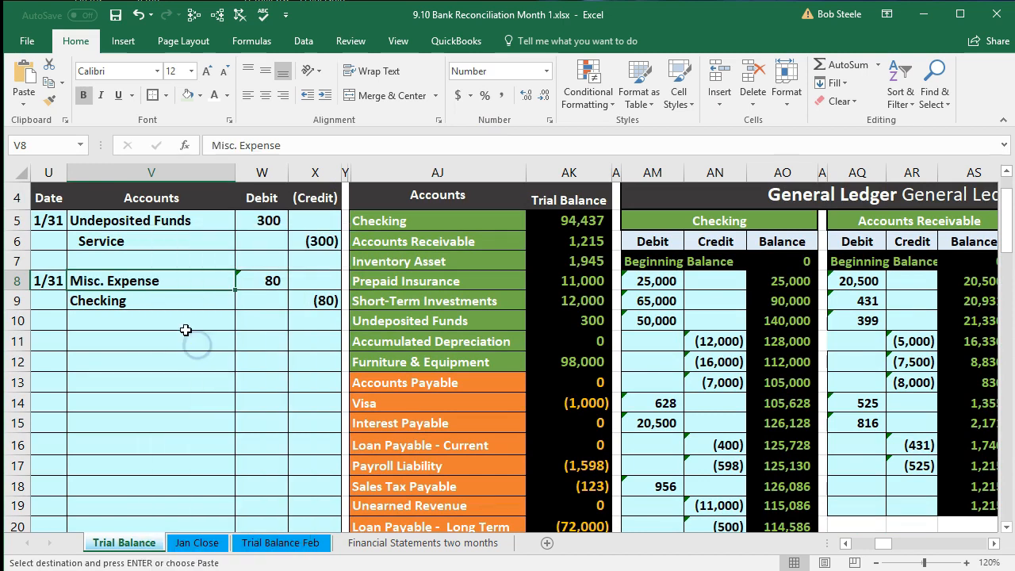
- Indent the Checking account name in V9 and fill the journal entry in U8:X9 with standard yellow
left_click(163, 301)
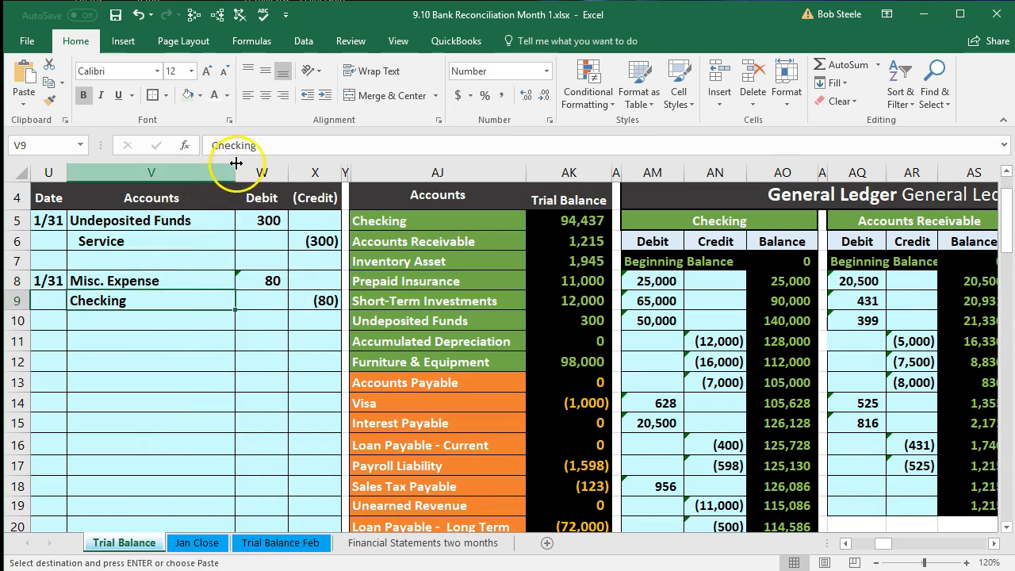
left_click(324, 96)
left_click_drag(48, 281, 301, 296)
right_click(304, 297)
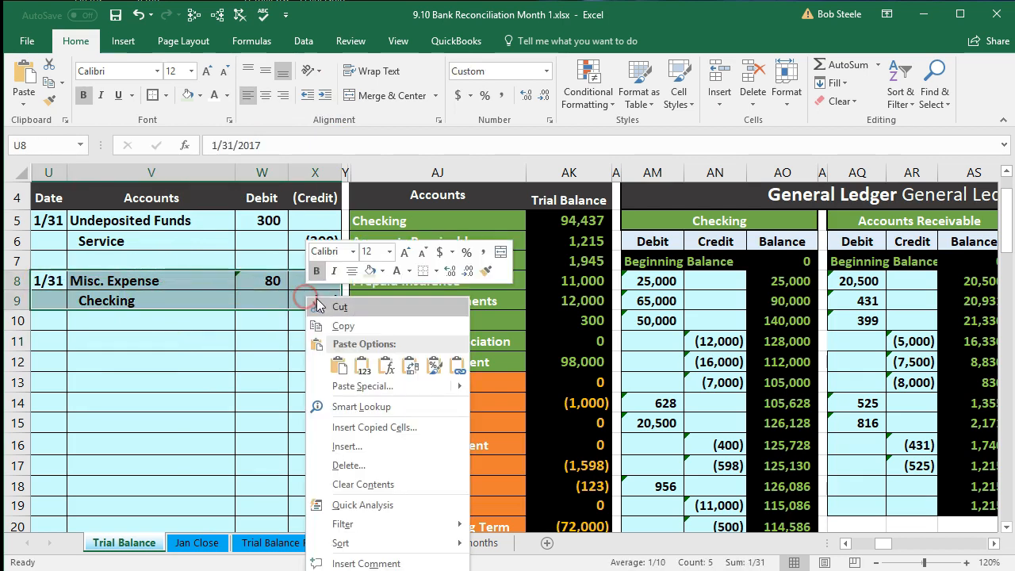
left_click(381, 270)
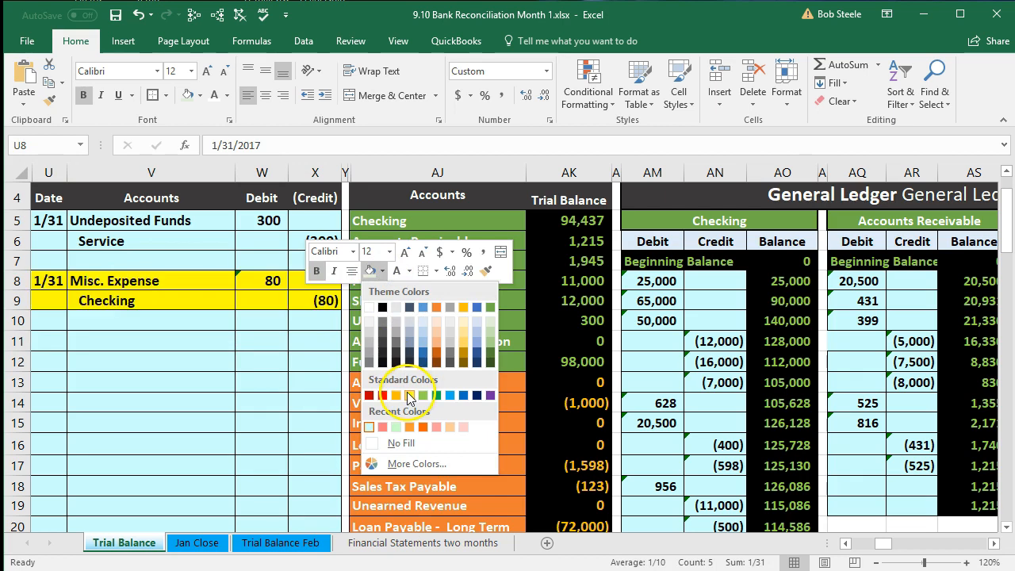
left_click(408, 390)
left_click(262, 361)
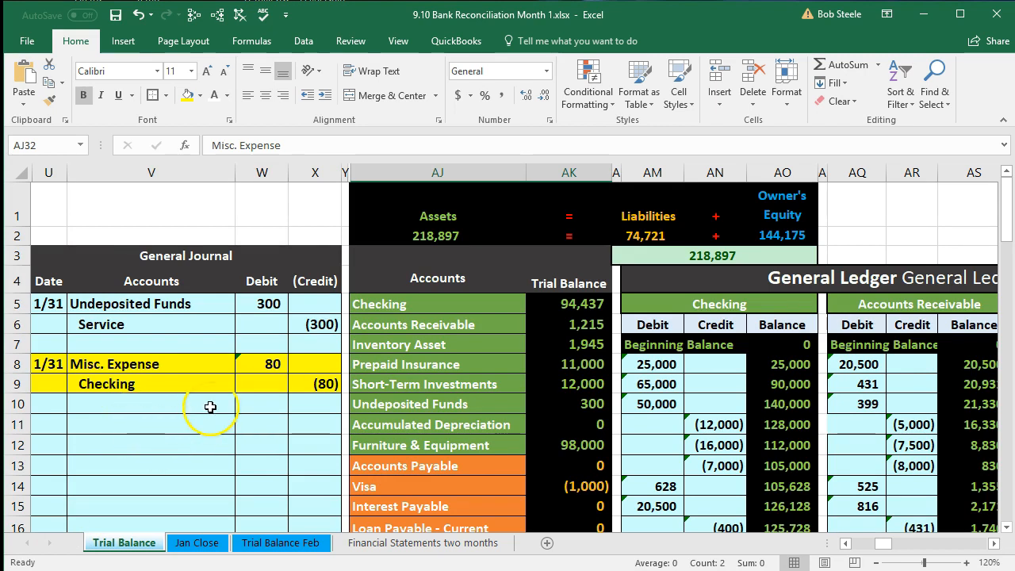
- Freeze the panes at cell AJ1 so the General Journal columns stay in view while scrolling sideways
left_click(397, 213)
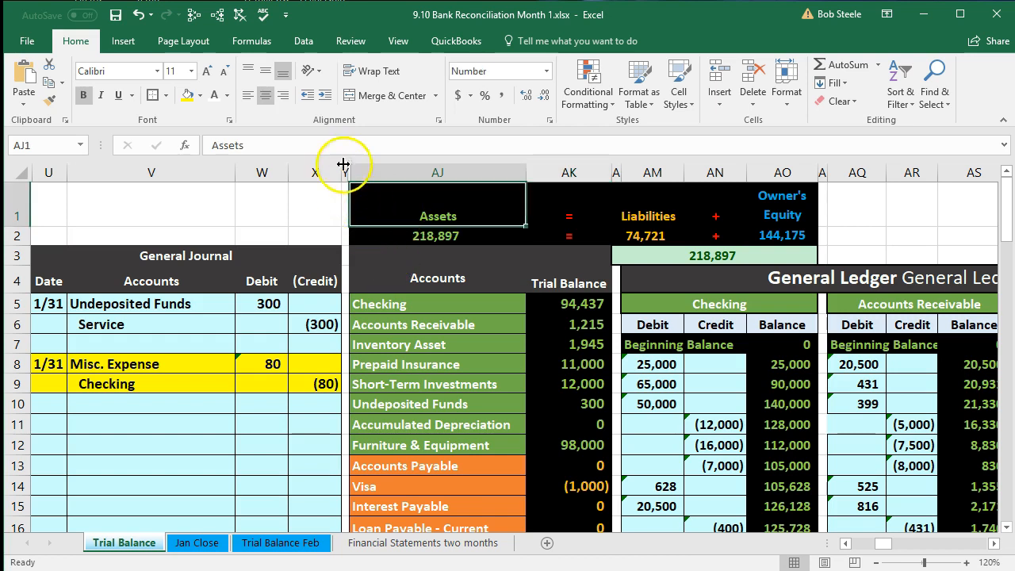
left_click(397, 44)
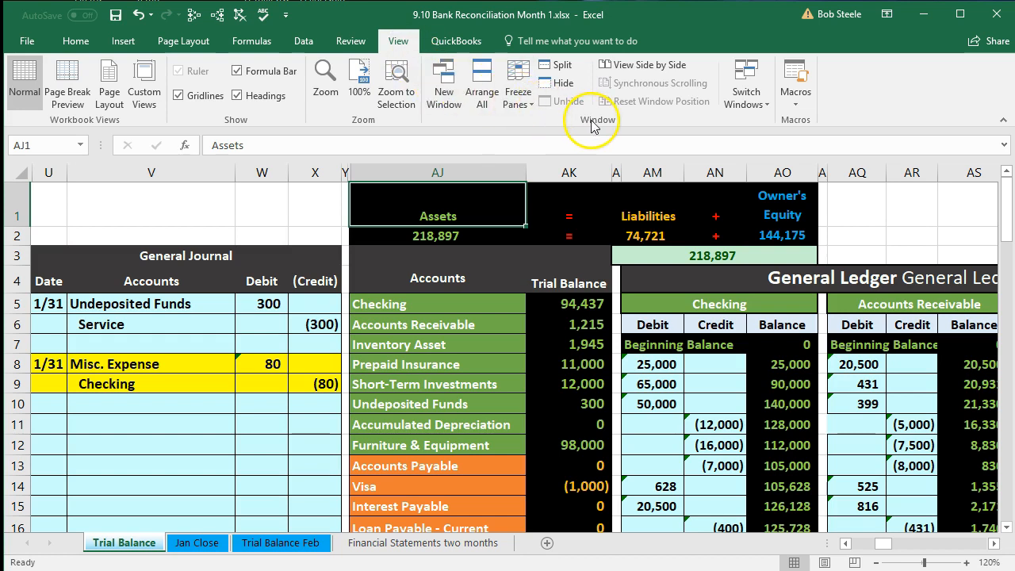
left_click(521, 107)
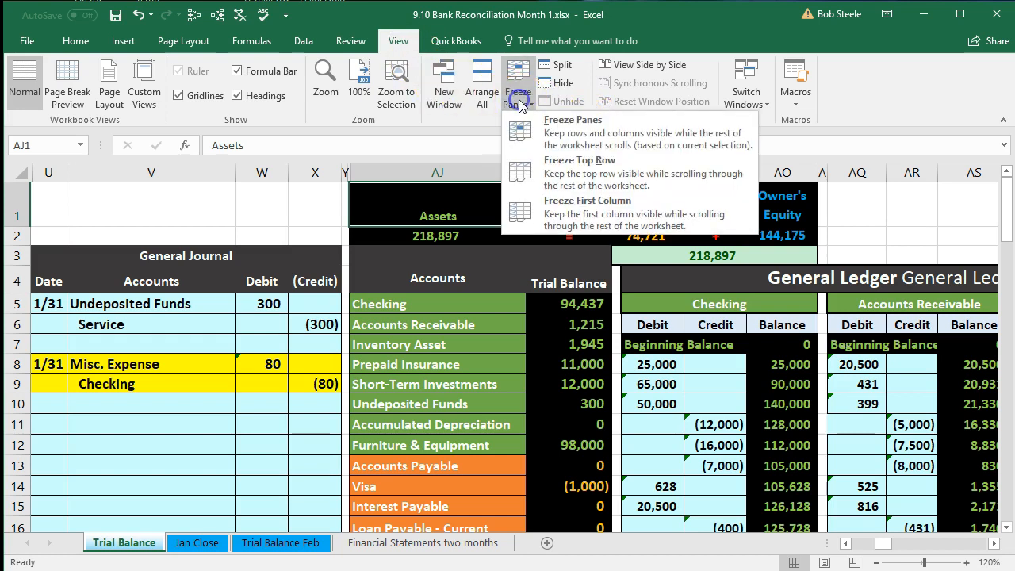
left_click(596, 136)
left_click(238, 389)
- Post the Misc. Expense debit to the general ledger by linking debit cell BO36 of the Misc. Expense account to W8
left_click_drag(177, 370, 261, 364)
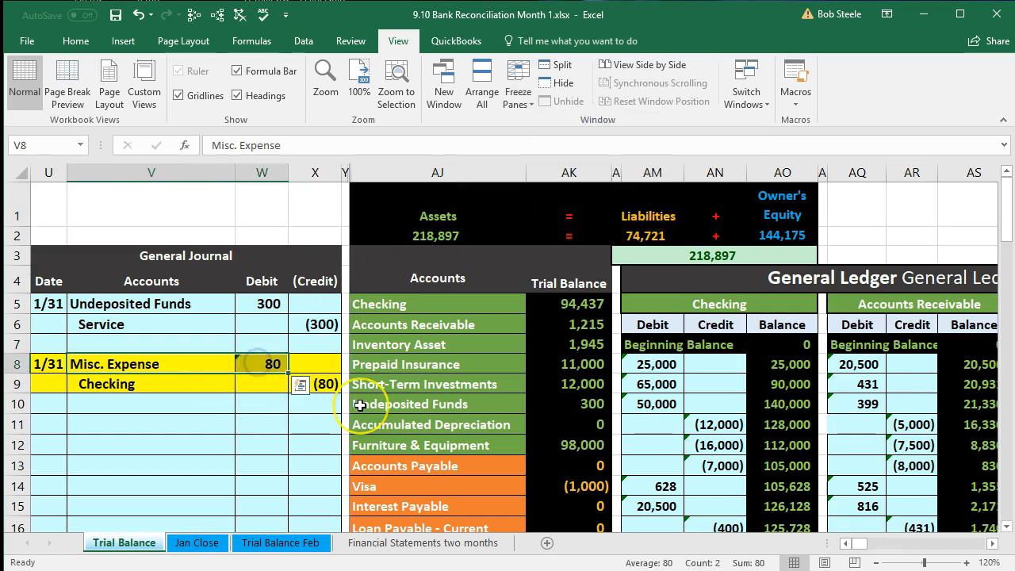
scroll(360, 405, "down", 4)
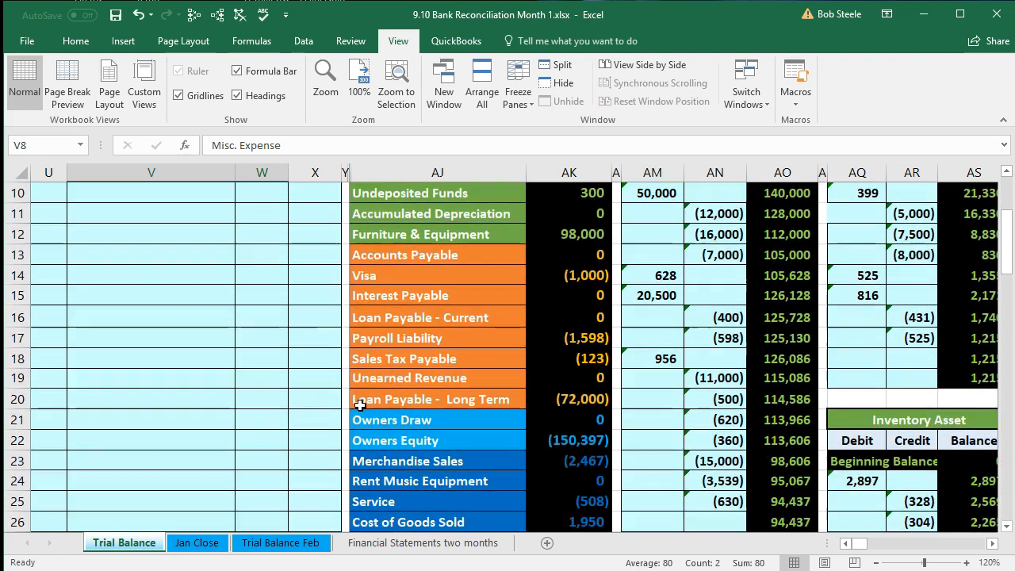
scroll(361, 405, "down", 2)
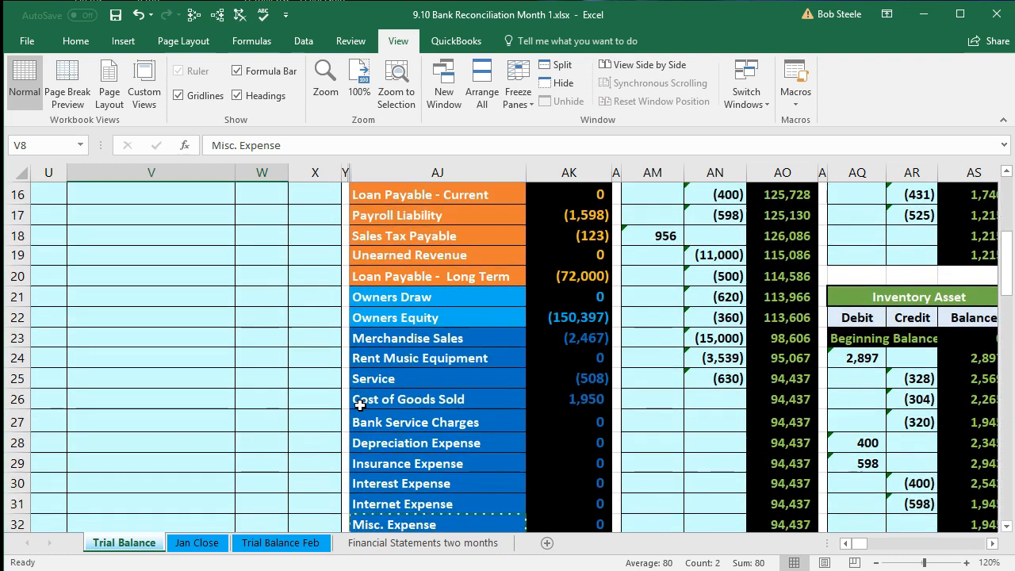
left_click_drag(371, 462, 546, 460)
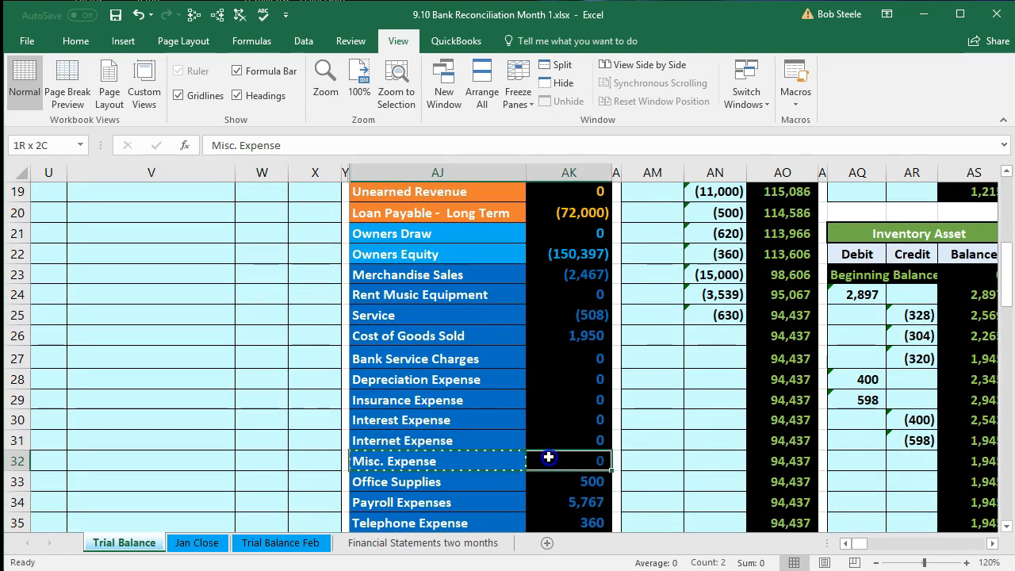
scroll(546, 460, "down", 1)
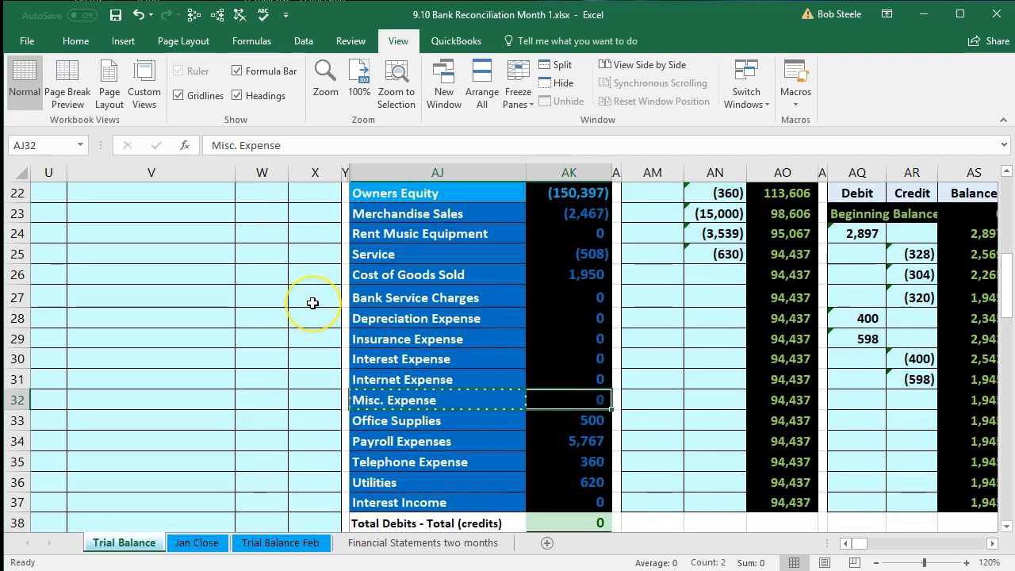
key("Right")
key("Right")
key("Right")
key("Right")
key("Right")
key("Right")
key("Right")
key("Right")
key("Right")
key("Right")
key("Right")
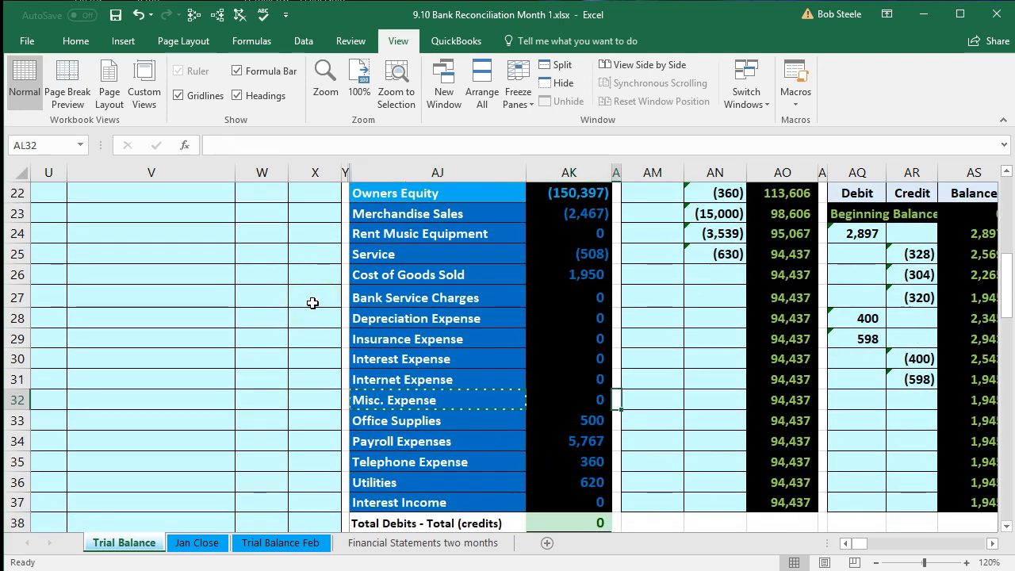
key("Right")
key("Right")
key("Right")
key("Right")
key("Right")
key("Right")
key("Right")
key("Right")
key("Right")
key("Right")
key("Right")
key("Right")
key("Right")
key("Right")
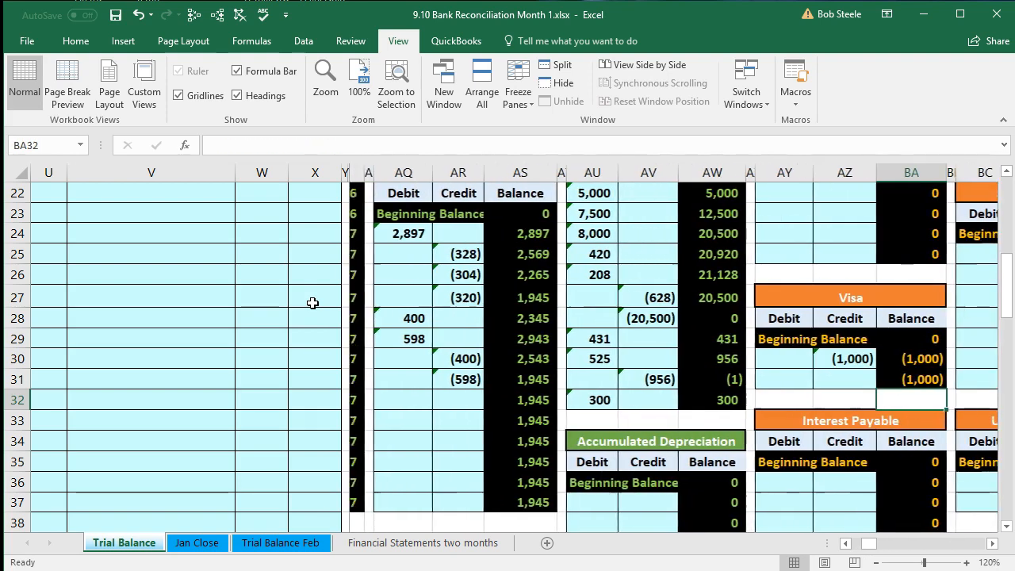
key("Right")
key("Right")
key("Right")
key("Right")
key("Right")
key("Right")
key("Right")
key("Right")
key("Right")
key("Right")
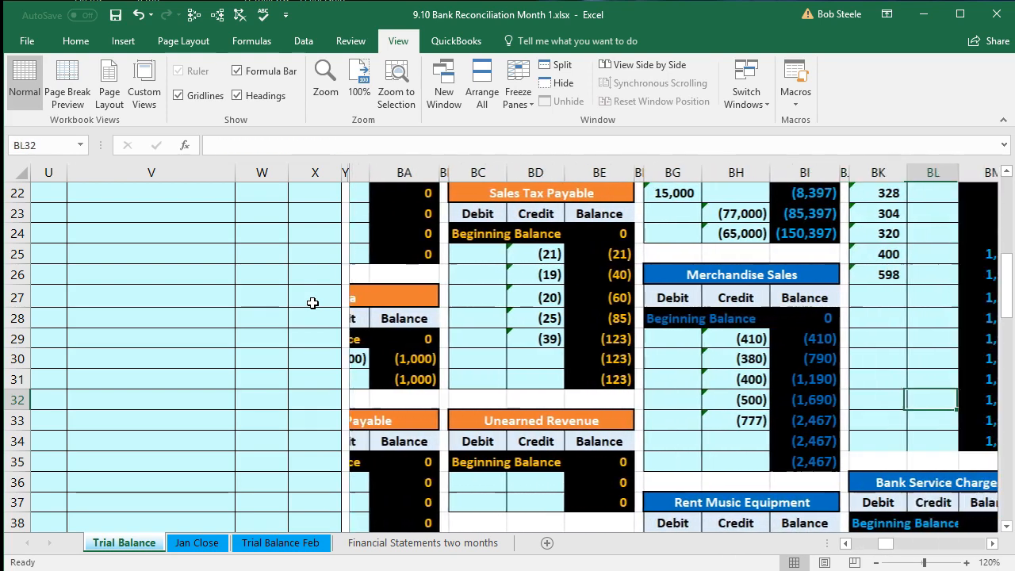
key("Right")
key("Right")
key("Right")
key("Right")
key("Right")
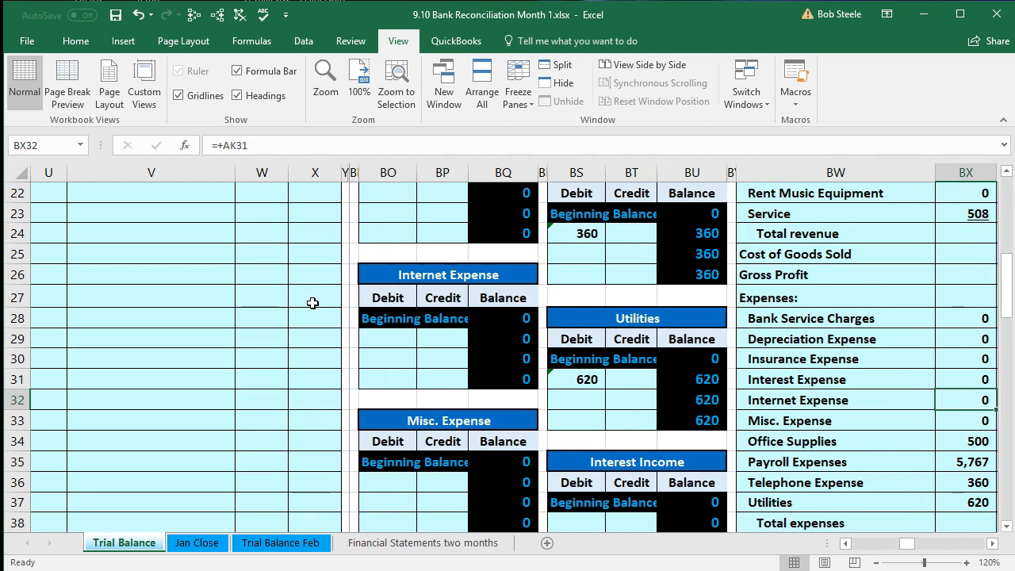
left_click(396, 481)
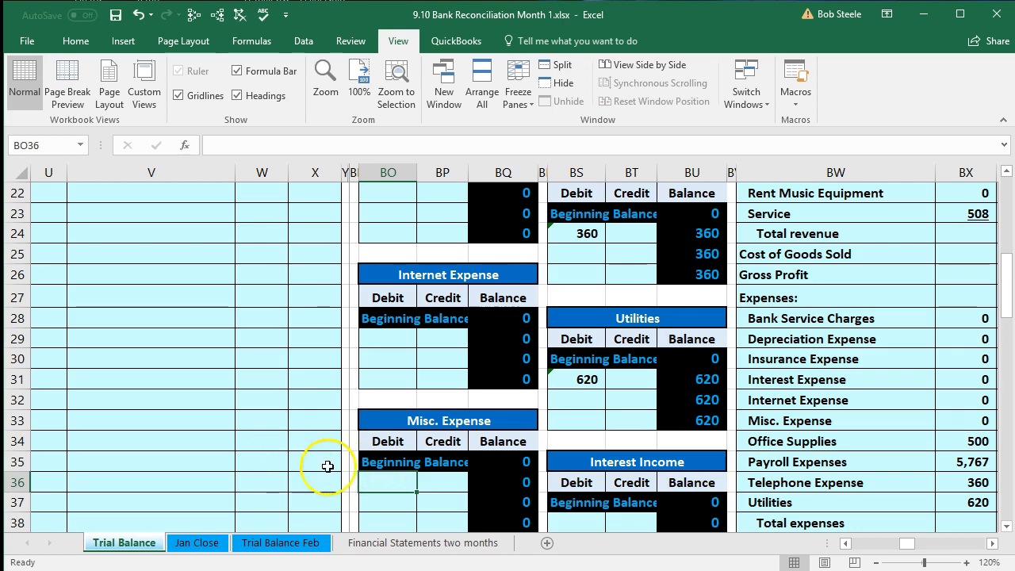
scroll(309, 468, "up", 2)
scroll(309, 468, "up", 4)
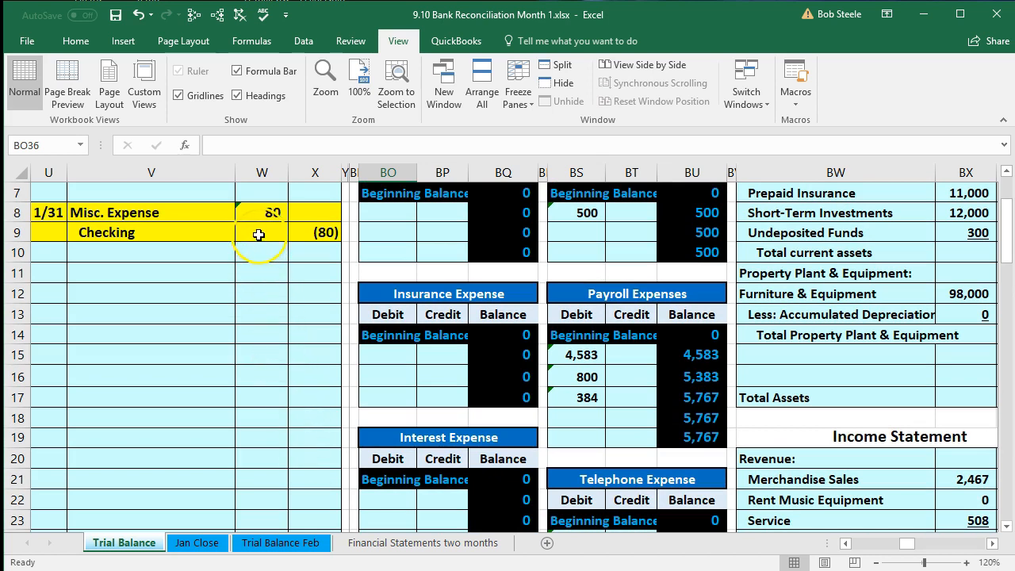
scroll(267, 266, "down", 6)
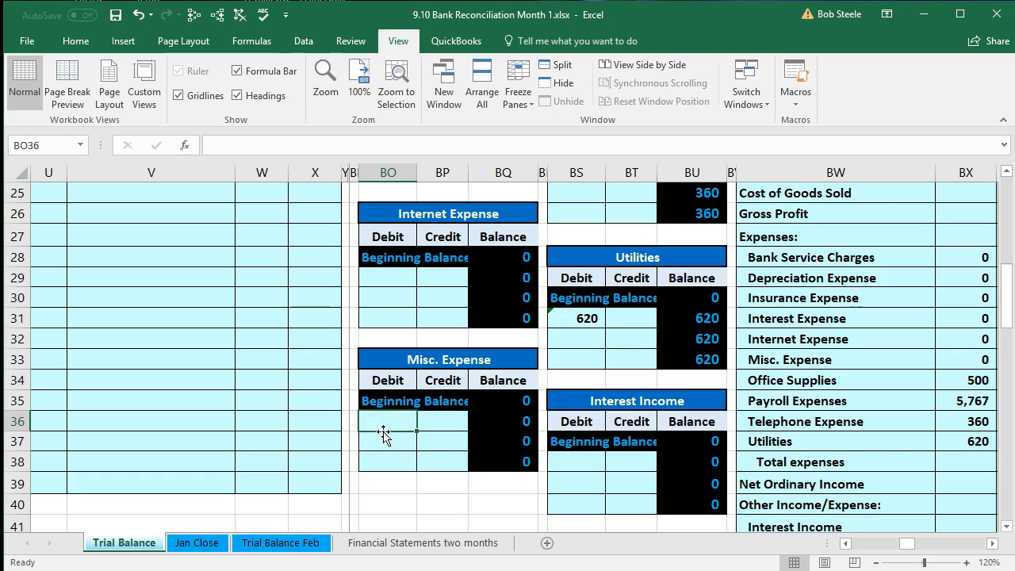
type("=")
scroll(288, 399, "up", 7)
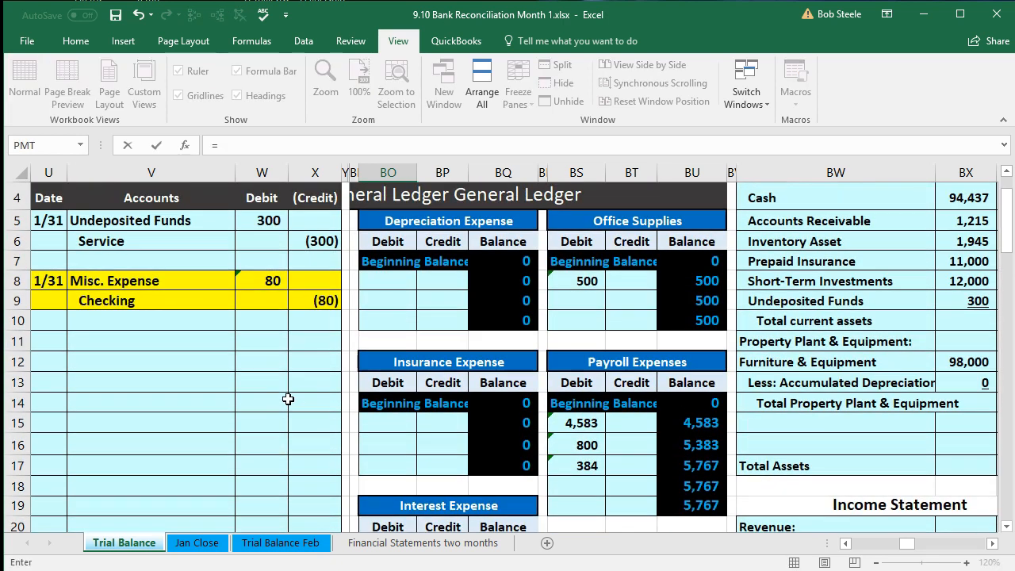
left_click(264, 280)
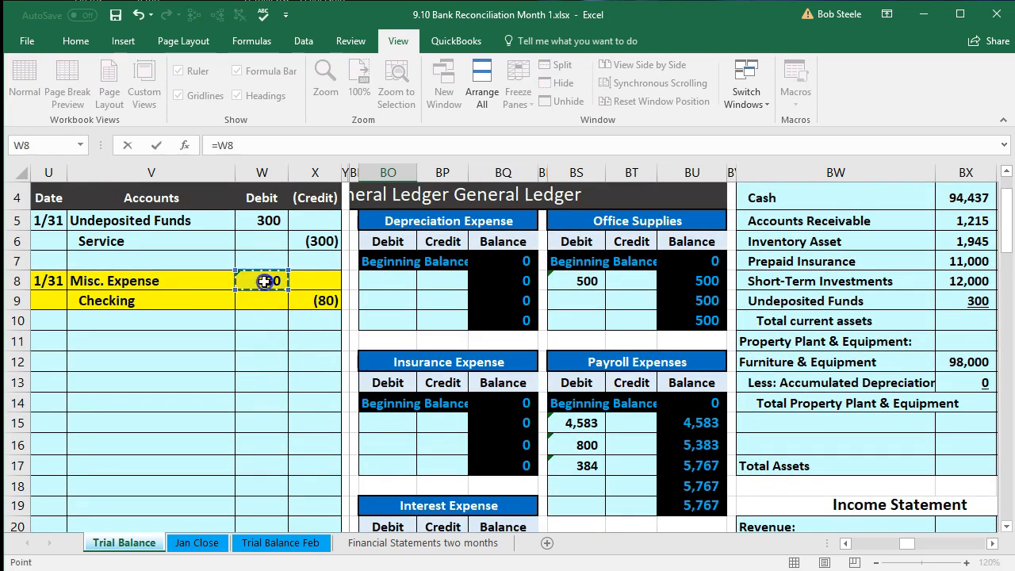
key("Return")
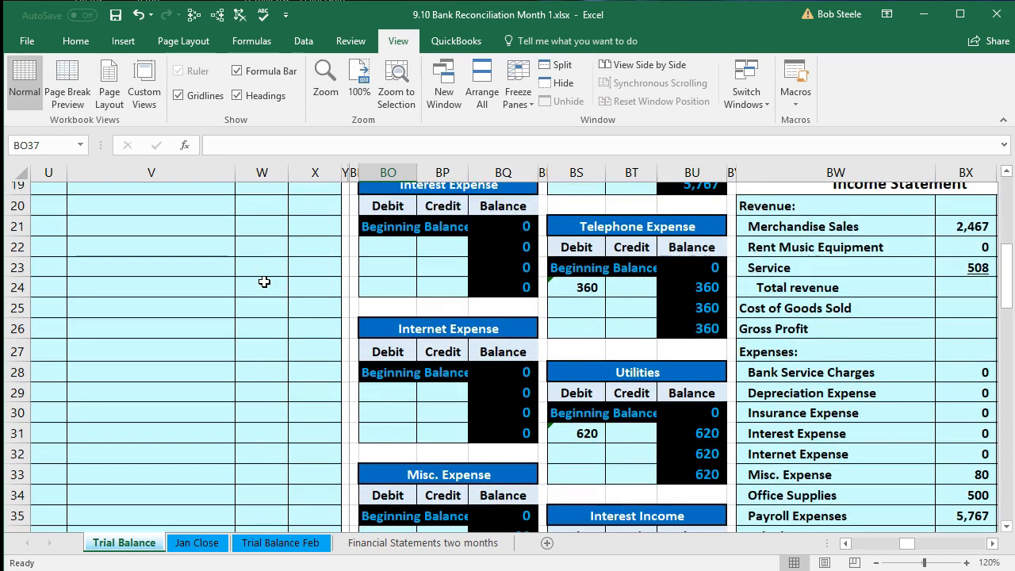
- Check the Misc. Expense ledger balance and the trial balance's Misc. Expense, Total Debits - Total (credits) and Net Income amounts
left_click(494, 434)
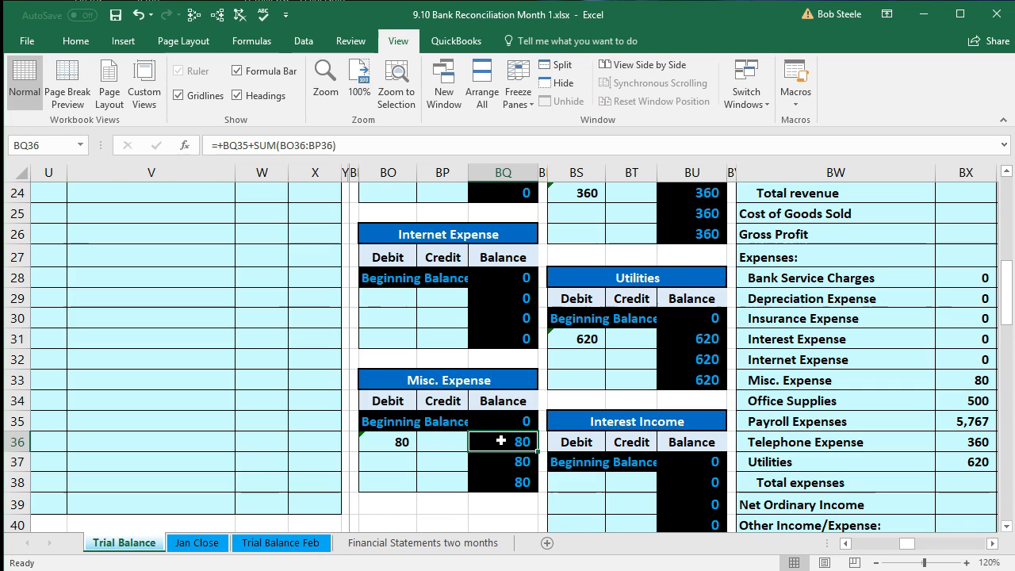
key("Left")
key("Left")
key("Left")
key("Left")
key("Left")
key("Left")
key("Left")
key("Left")
key("Left")
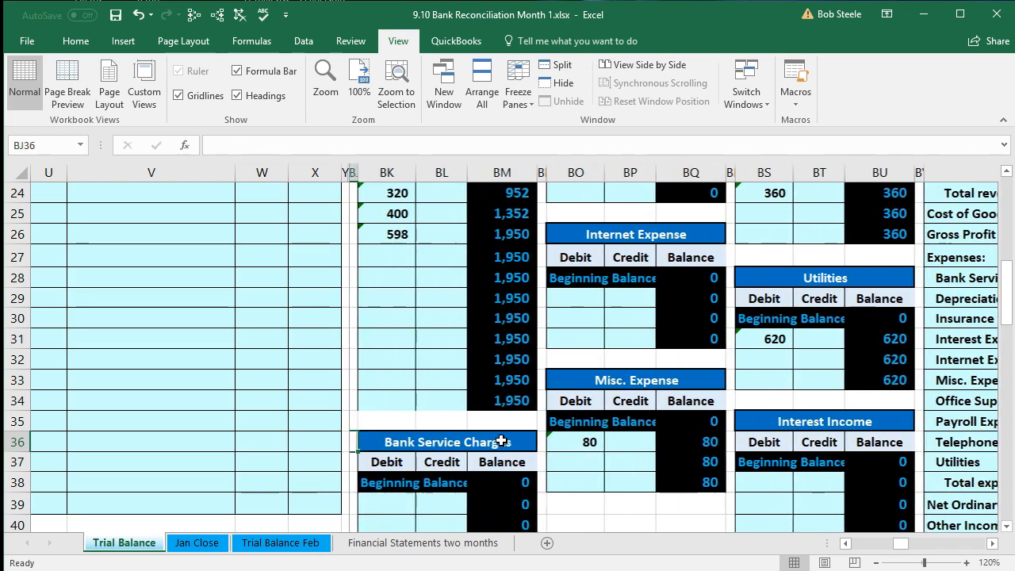
key("Left")
key("Left")
key("Left")
key("Left")
key("Left")
key("Left")
key("Left")
key("Left")
key("Left")
key("Left")
key("Left")
key("Left")
key("Left")
key("Left")
key("Left")
key("Left")
key("Left")
key("Left")
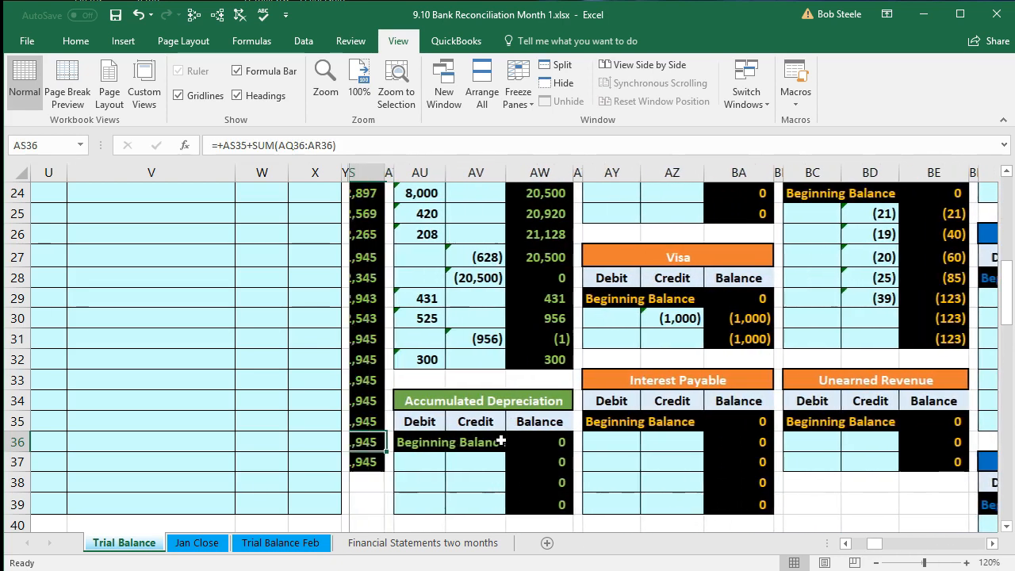
key("Left")
key("Left")
key("Left")
key("Left")
key("Left")
key("Left")
key("Left")
key("Left")
key("Left")
key("Left")
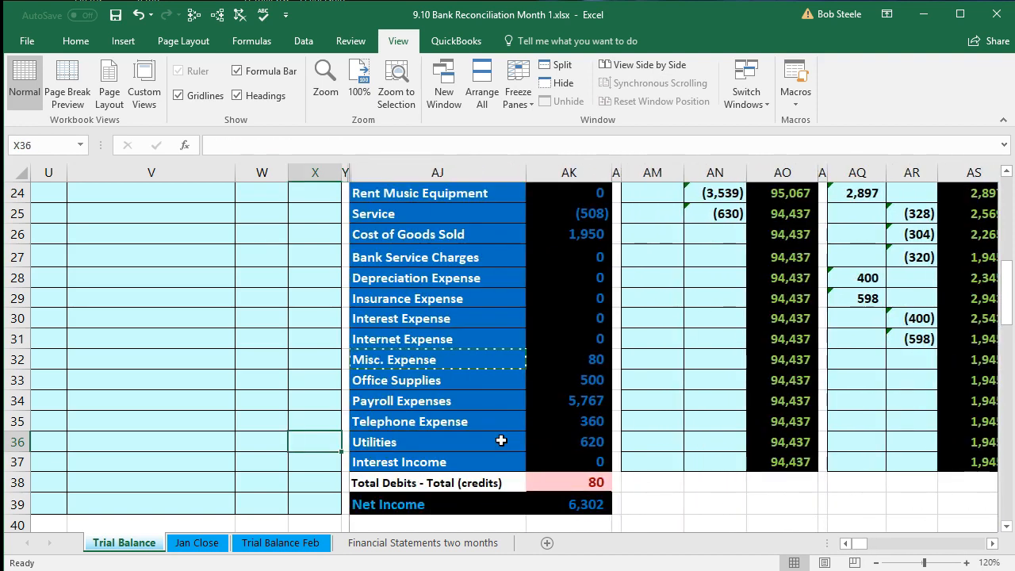
left_click(554, 475)
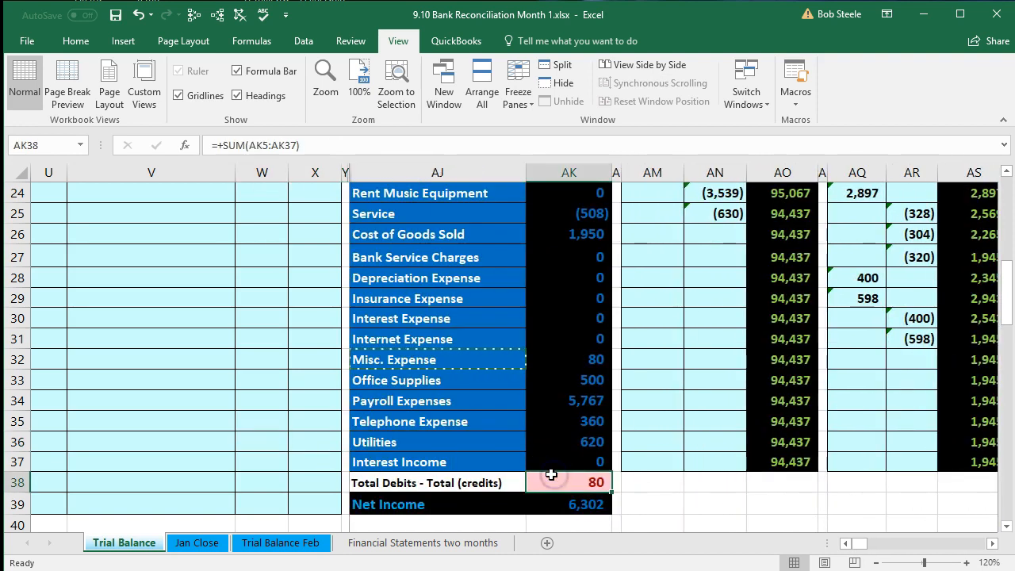
left_click(565, 361)
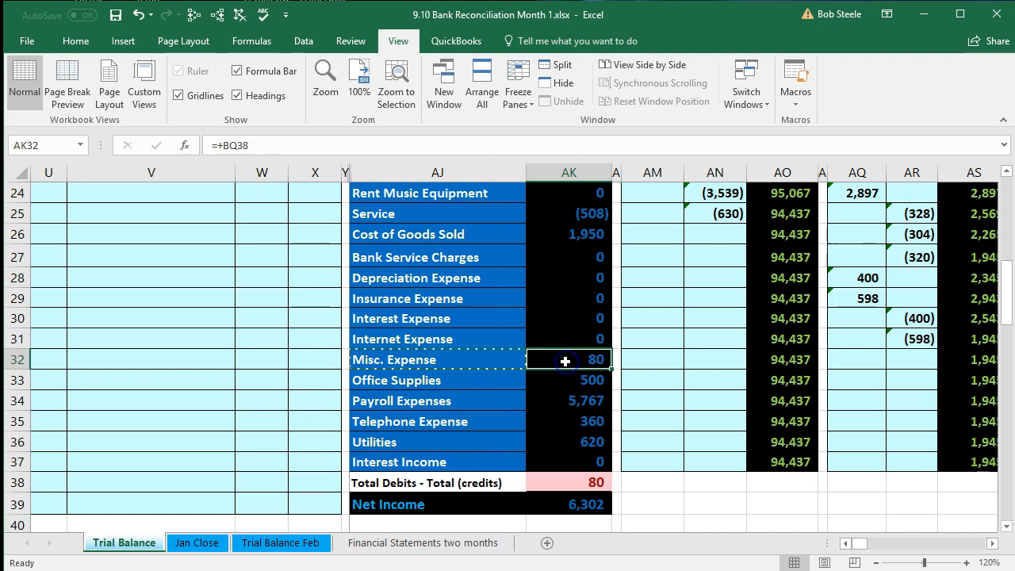
left_click(575, 505)
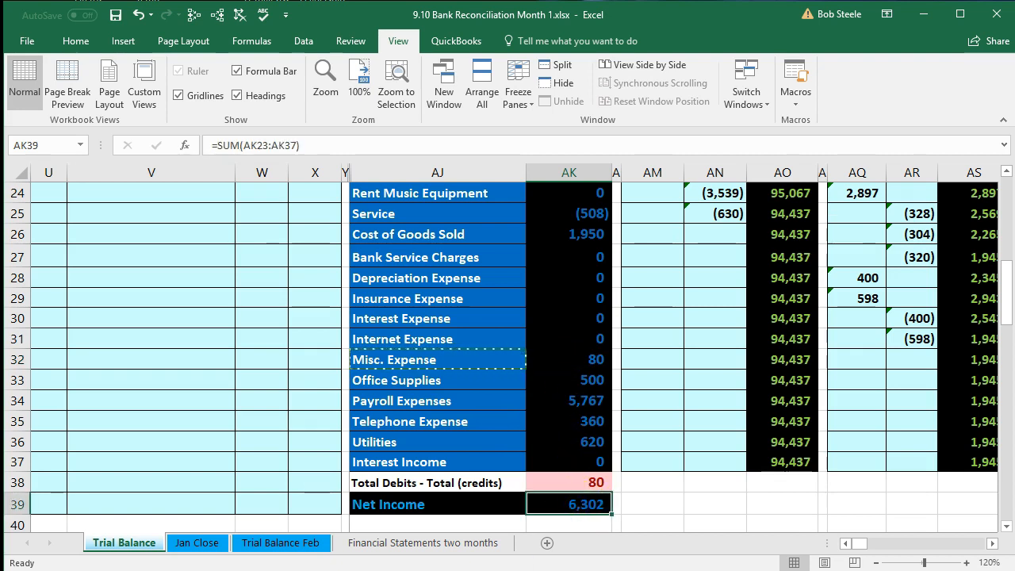
- Post the Checking credit to the general ledger by linking credit cell AN26 of the Checking account to X9
scroll(183, 404, "up", 7)
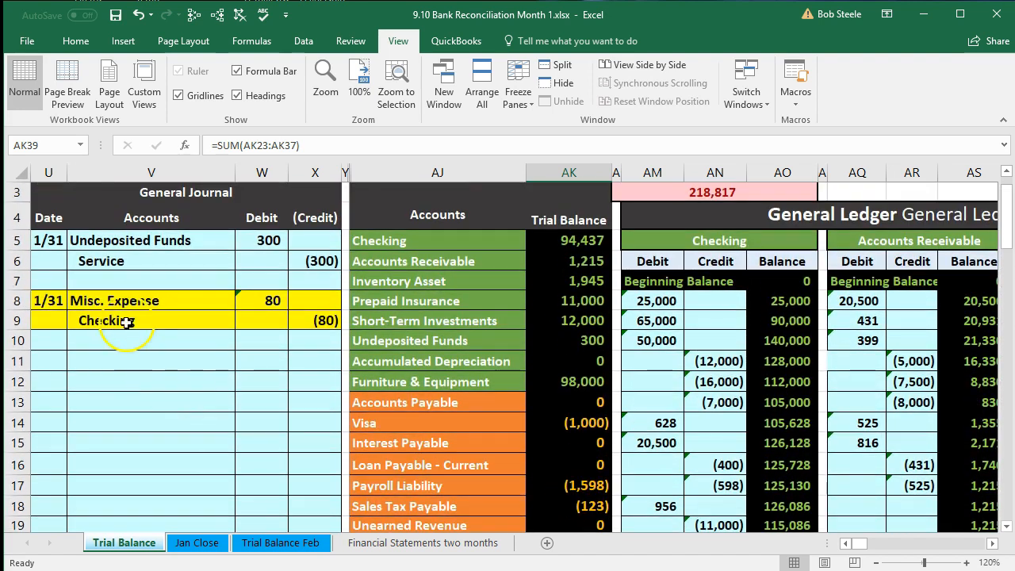
left_click_drag(115, 301, 258, 313)
left_click_drag(166, 318, 325, 319)
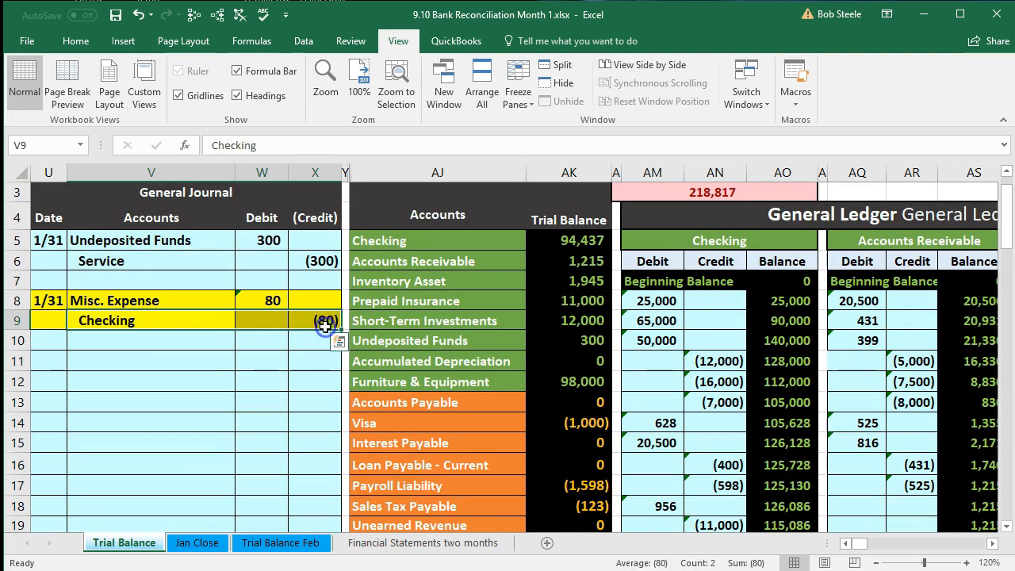
left_click(464, 252)
left_click_drag(464, 252, 542, 241)
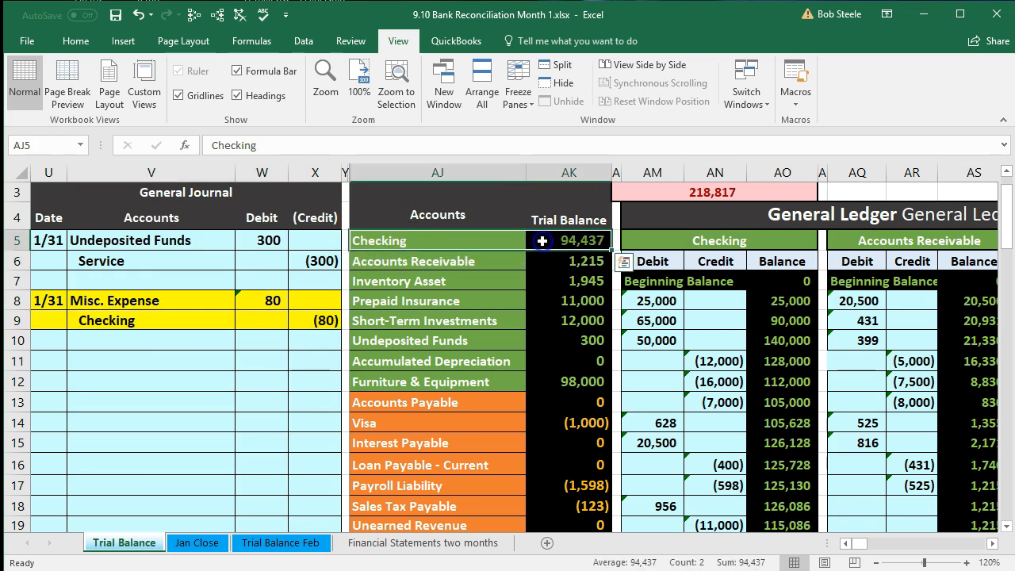
scroll(678, 297, "down", 4)
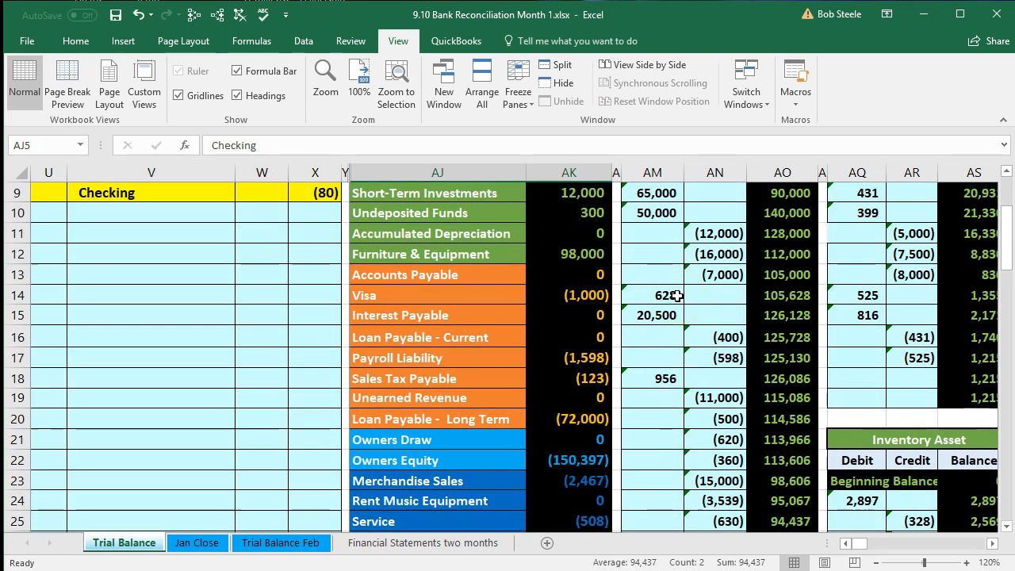
left_click(716, 412)
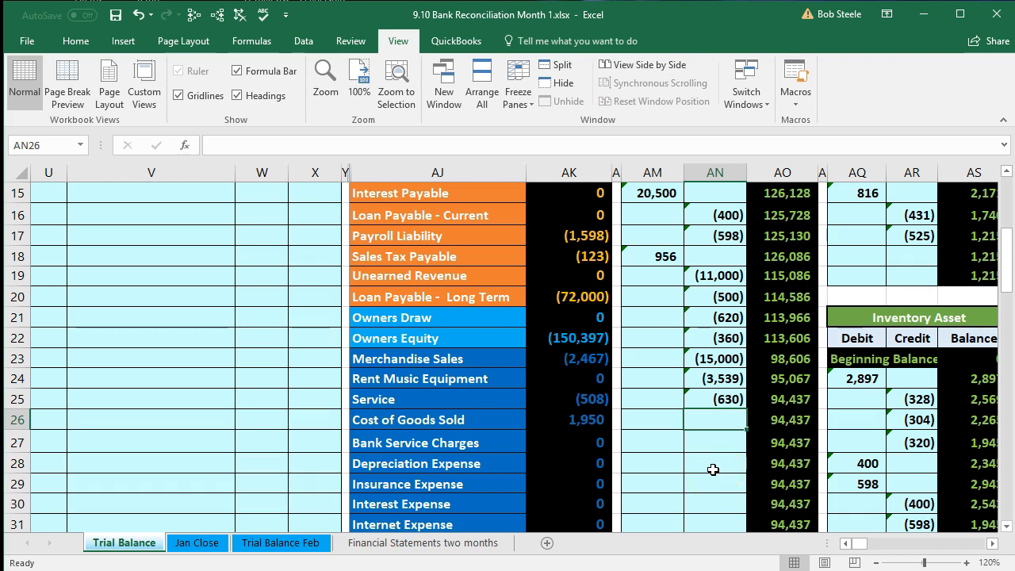
type("=")
scroll(328, 420, "up", 3)
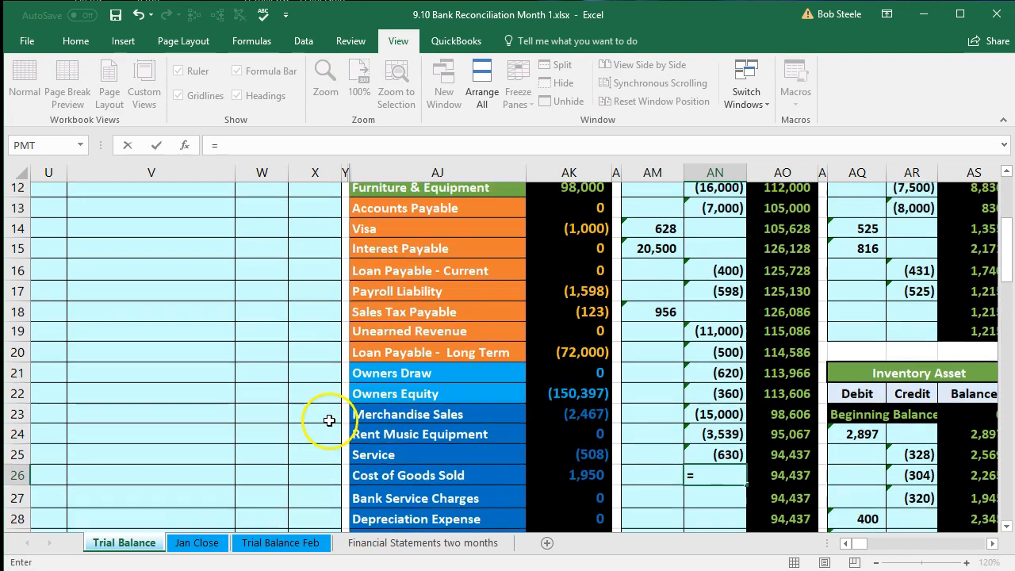
left_click(315, 254)
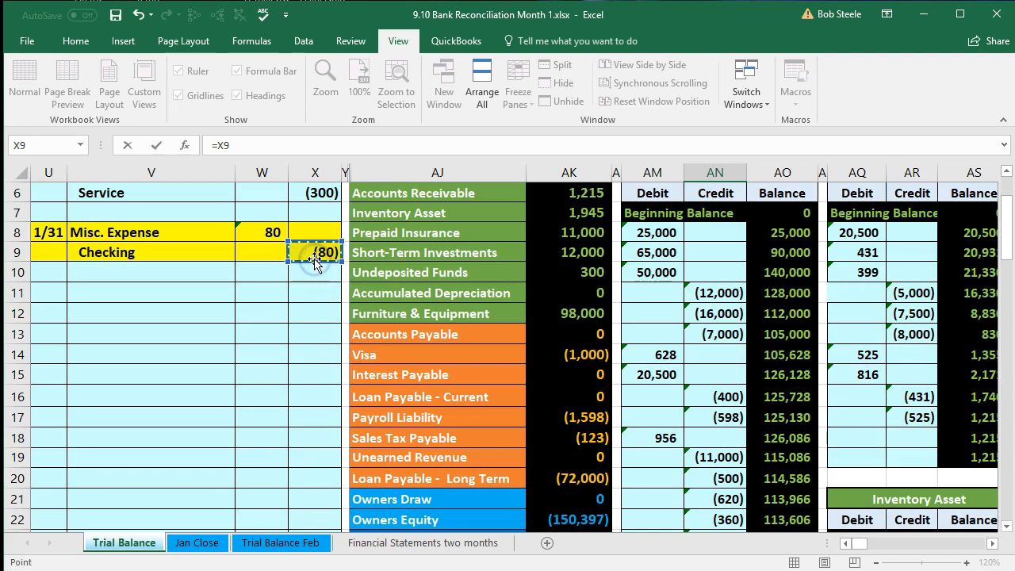
key("Return")
- Check the Checking running balance in AO26 and the Checking amount in the trial balance
scroll(312, 257, "down", 2)
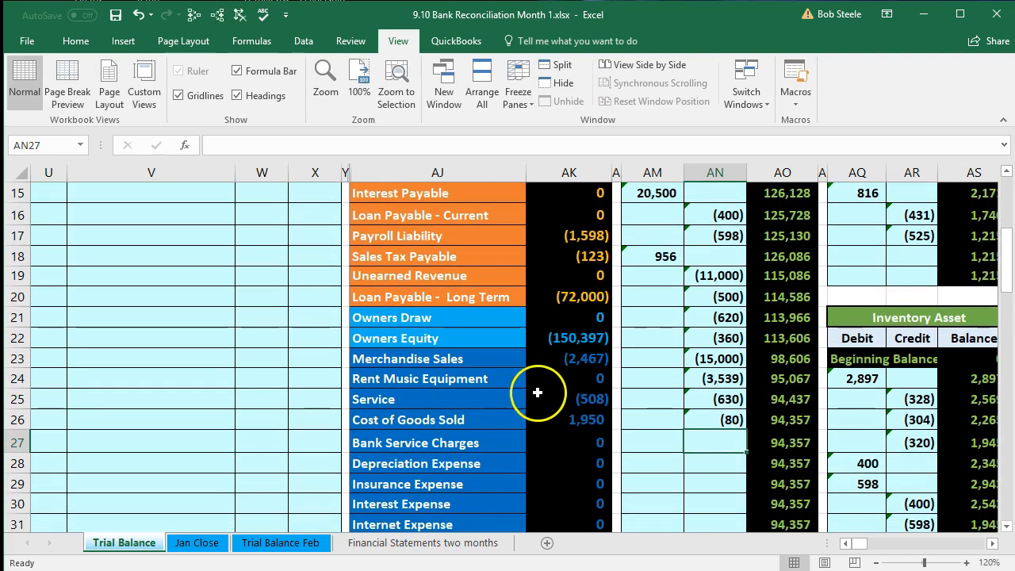
left_click(783, 420)
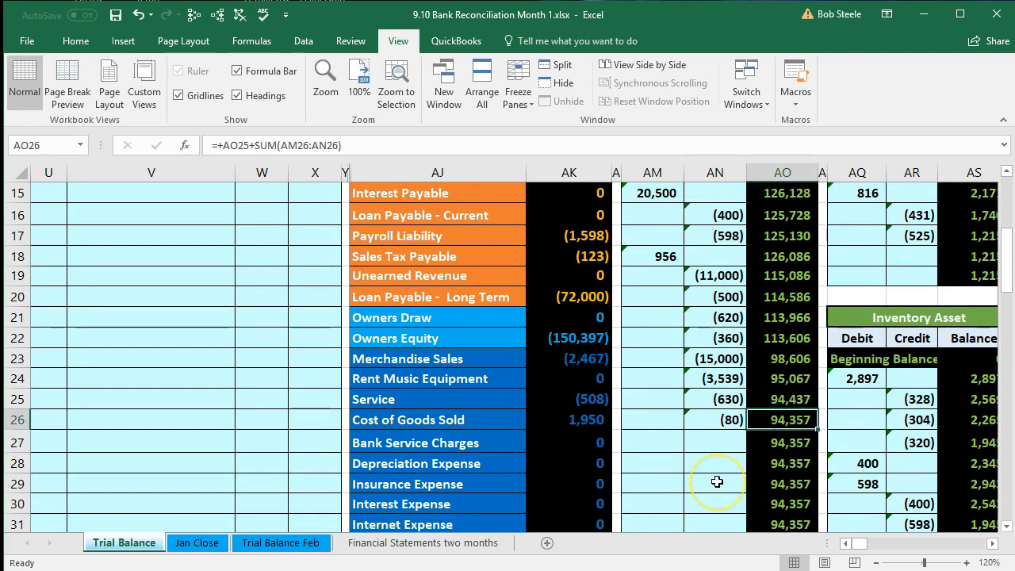
scroll(706, 484, "up", 4)
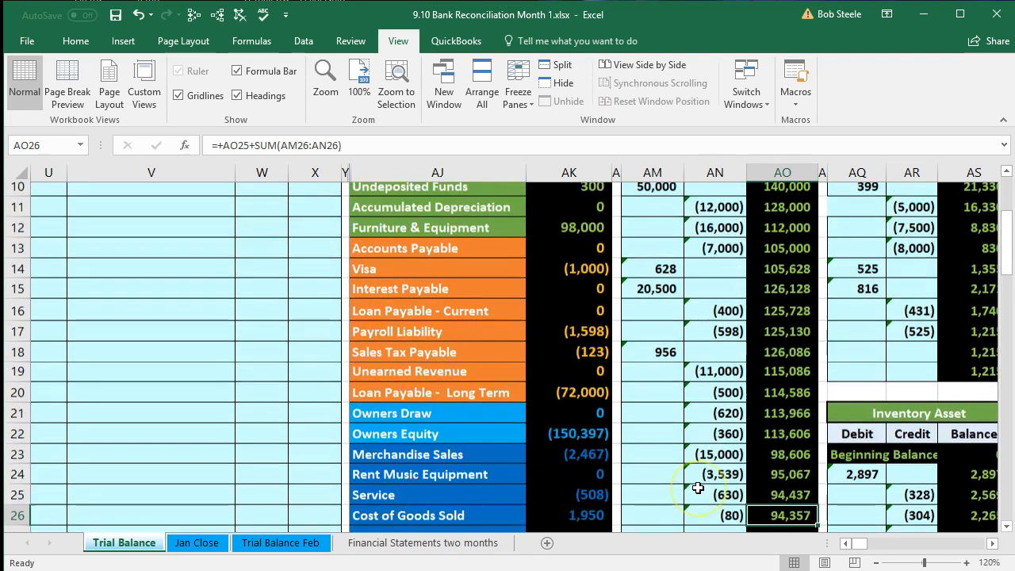
scroll(697, 487, "up", 1)
left_click(583, 240)
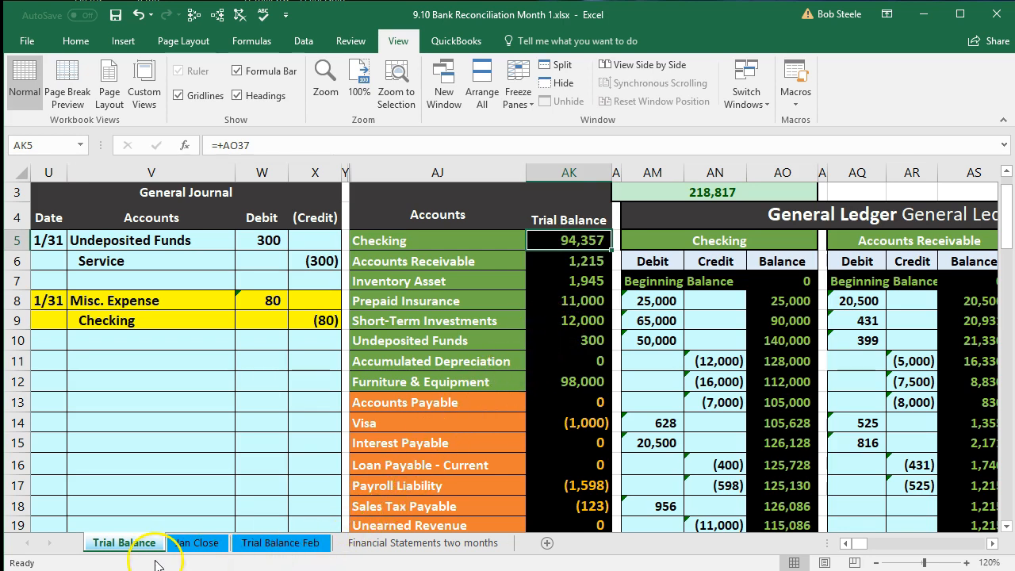
- Review the bank service charge line in the Book Balance section and the bank statement on the Trial Balance Feb sheet
left_click(267, 544)
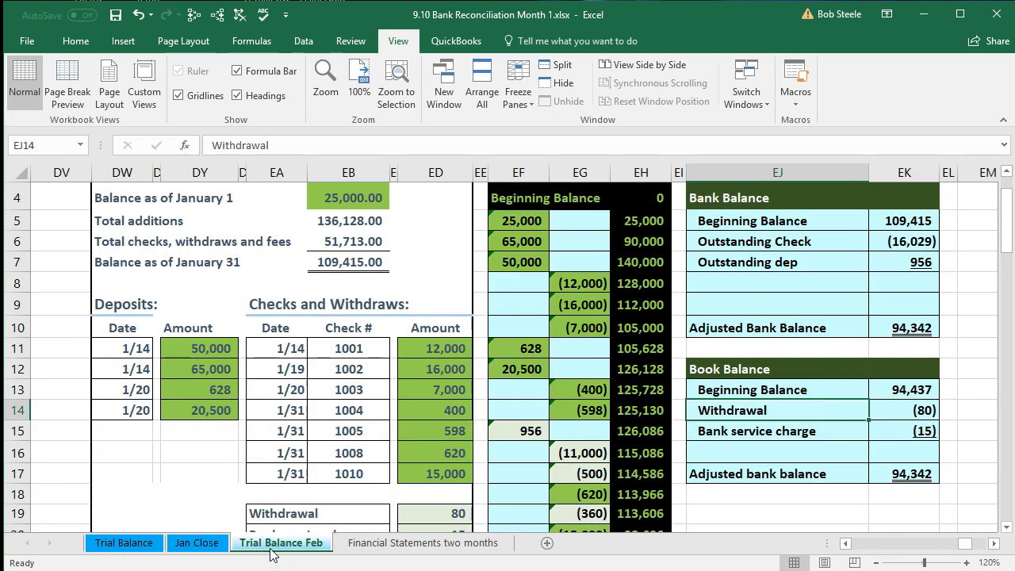
left_click_drag(766, 432, 880, 432)
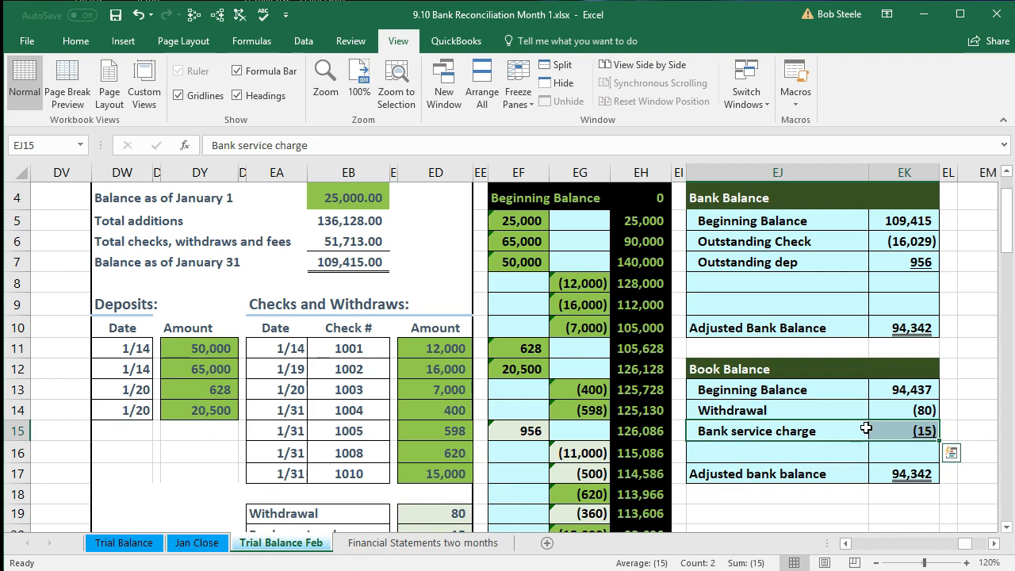
scroll(753, 356, "up", 1)
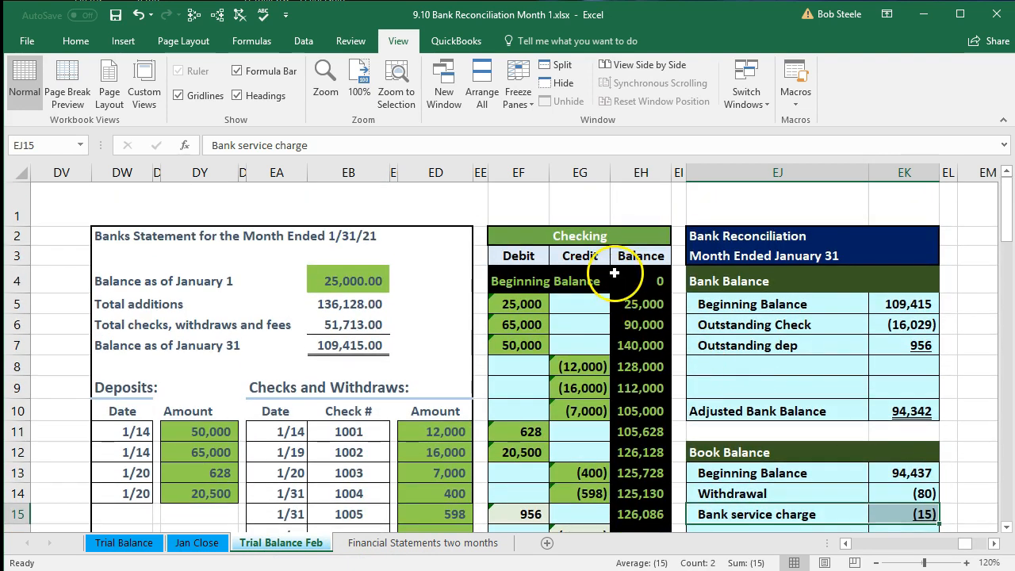
scroll(751, 362, "down", 2)
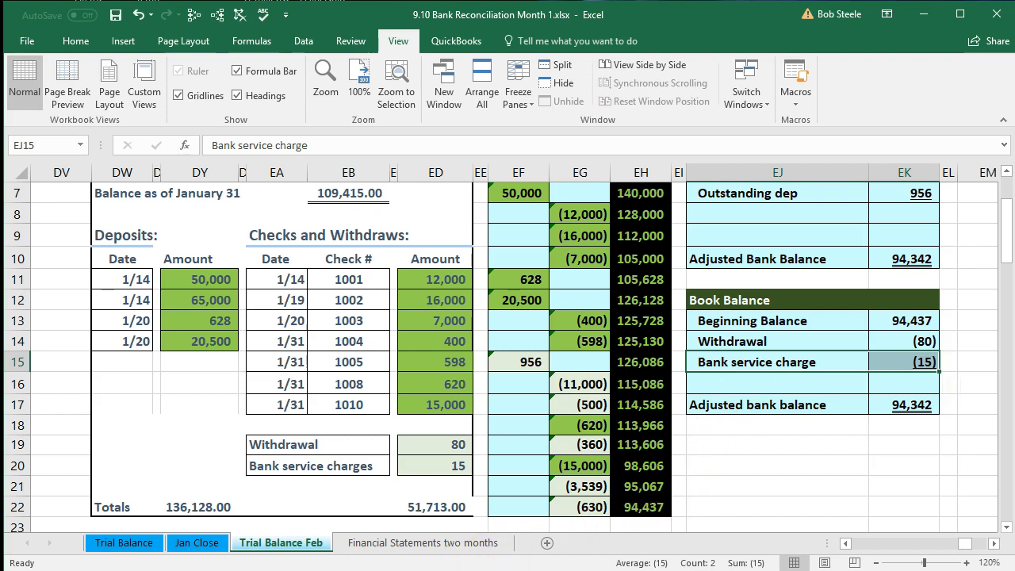
- Start a new General Journal entry on the Trial Balance sheet with the date 1/31 in U11
left_click(135, 549)
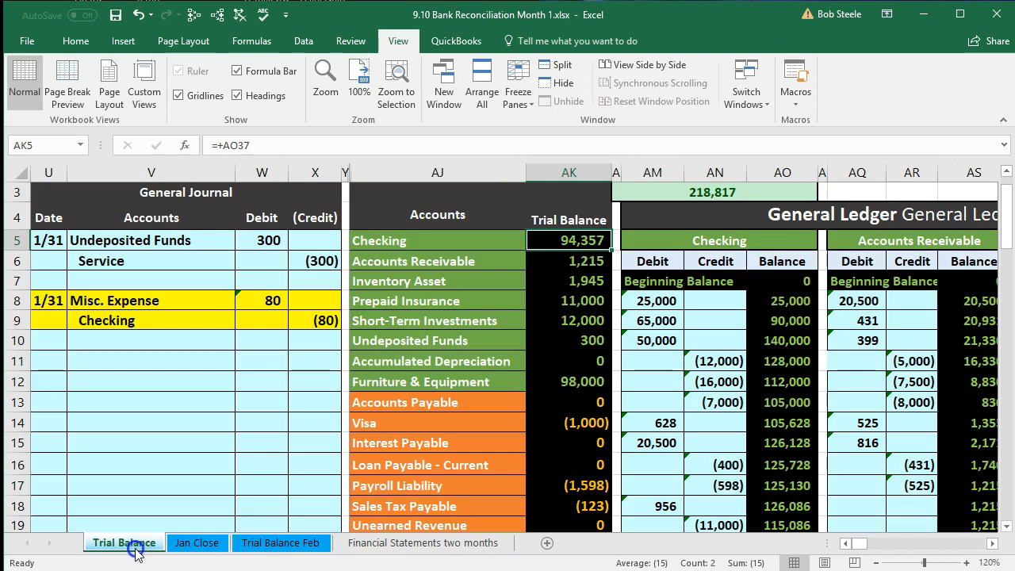
left_click(50, 367)
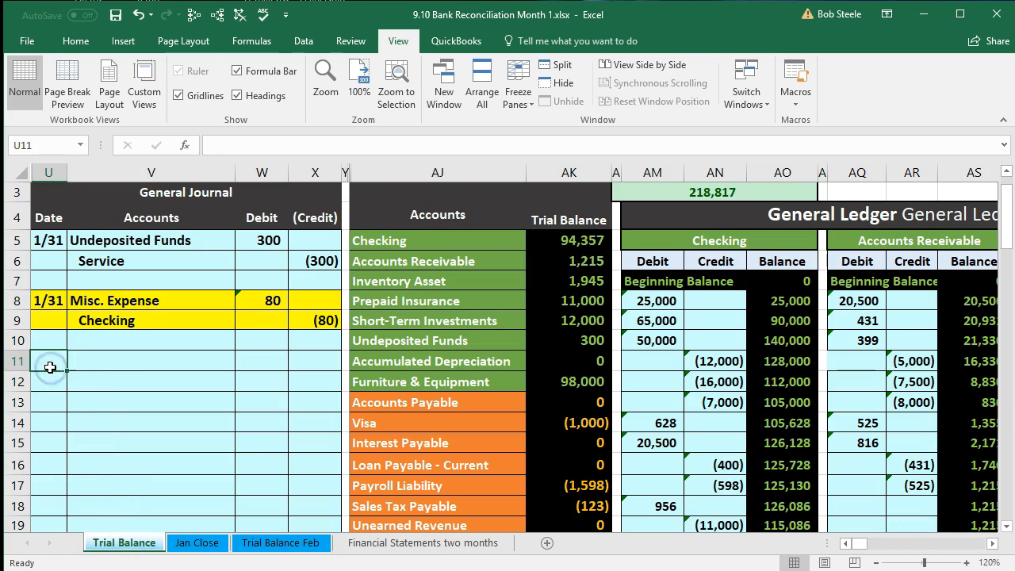
type("1/31")
key("Return")
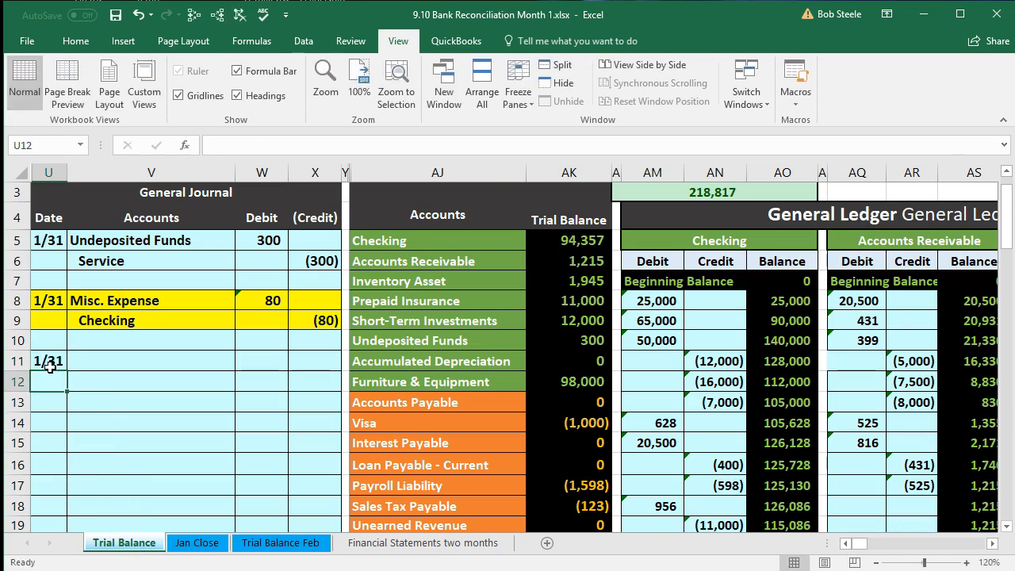
- Copy the Checking account name from the trial balance into V12 as values only and indent it
left_click(141, 360)
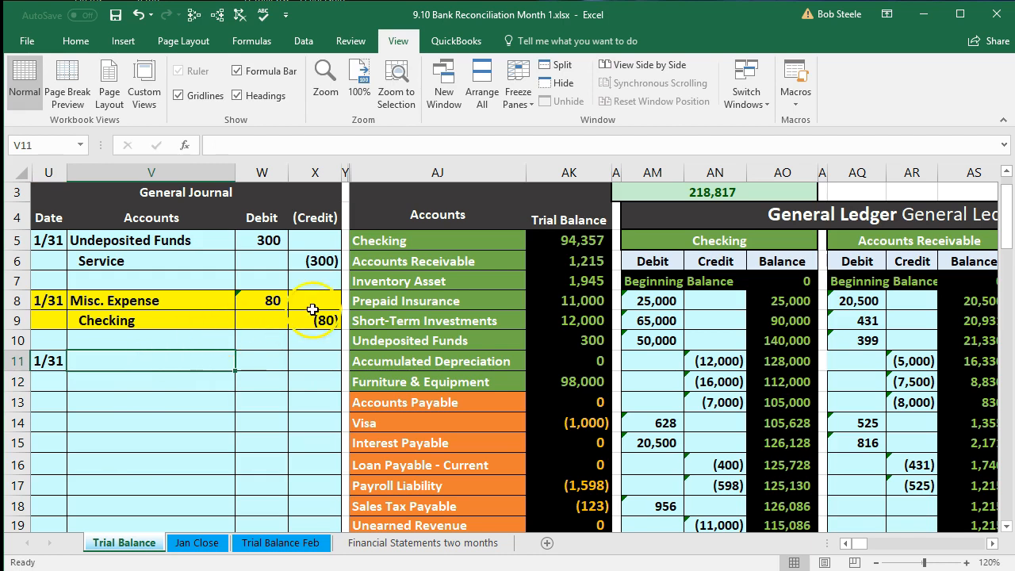
left_click(494, 243)
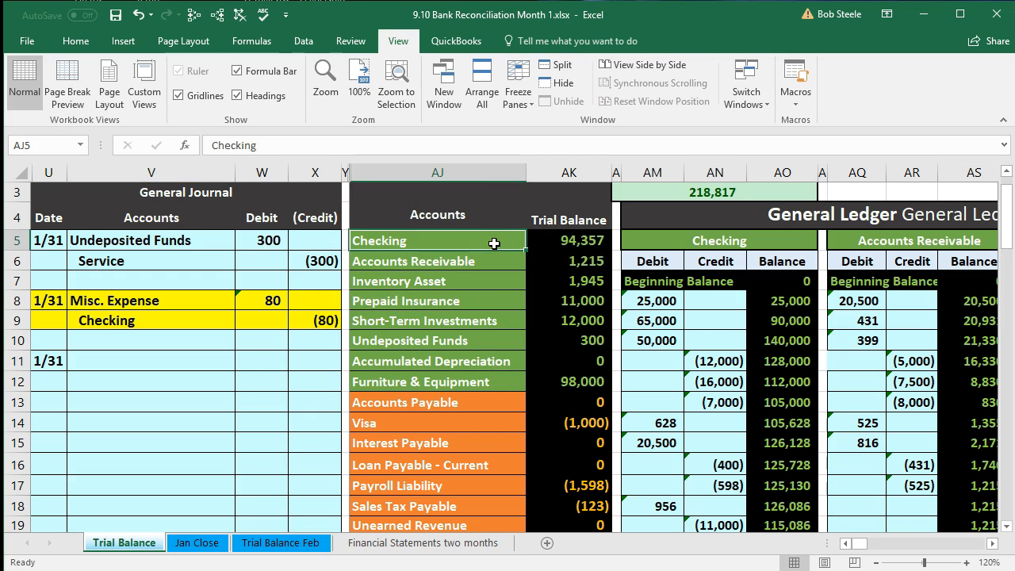
right_click(494, 243)
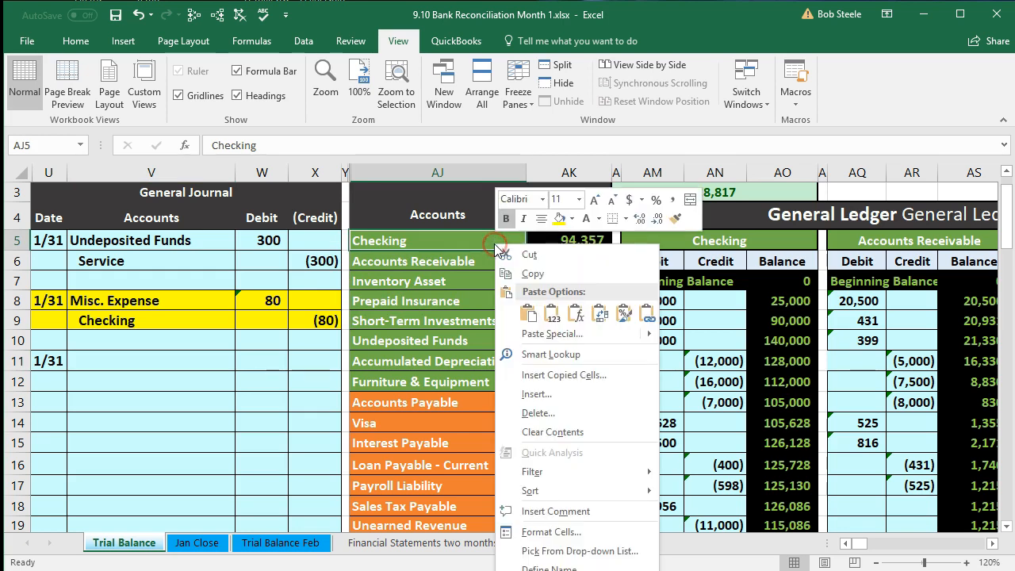
left_click(520, 272)
left_click(160, 383)
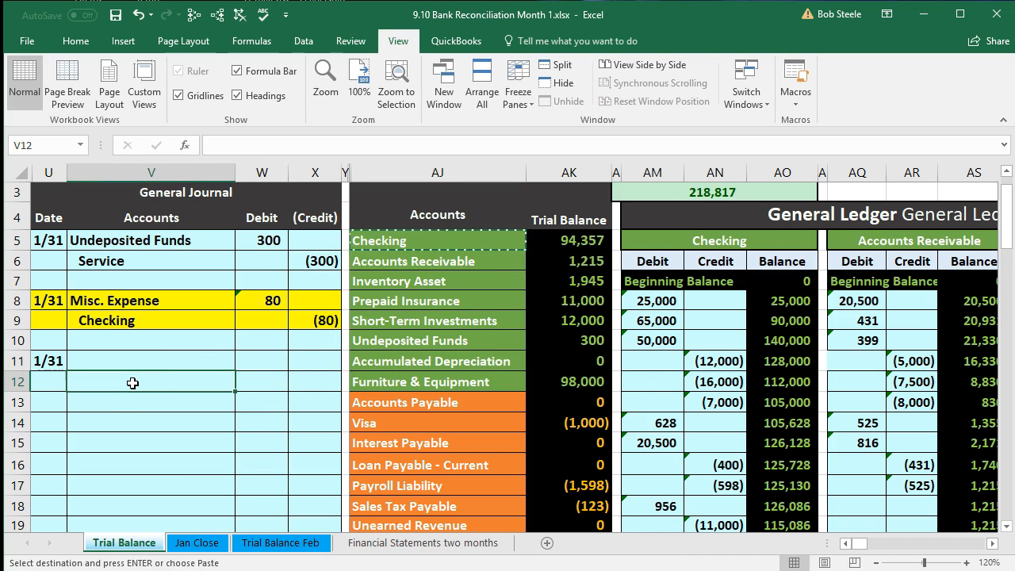
right_click(132, 383)
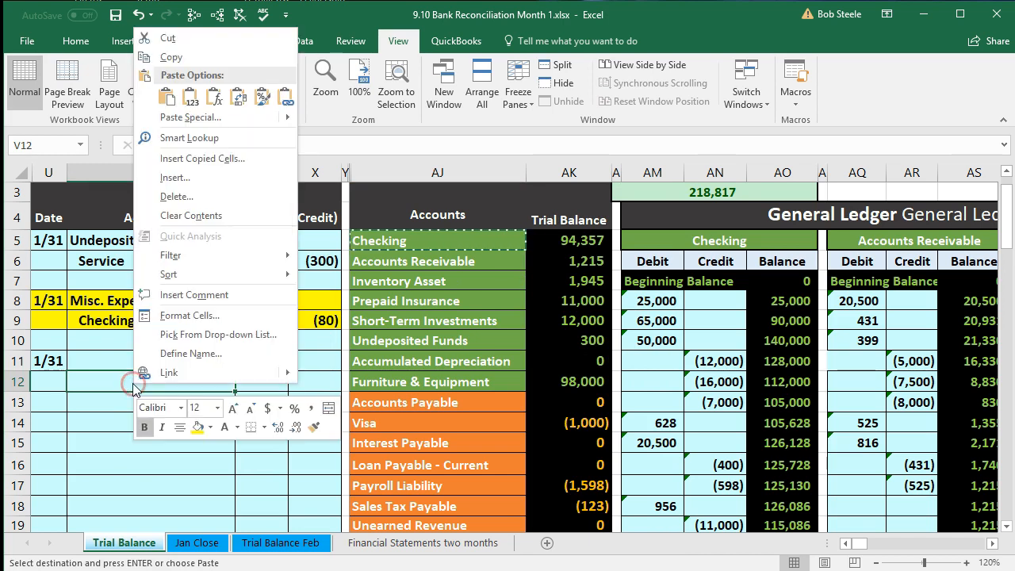
left_click(190, 93)
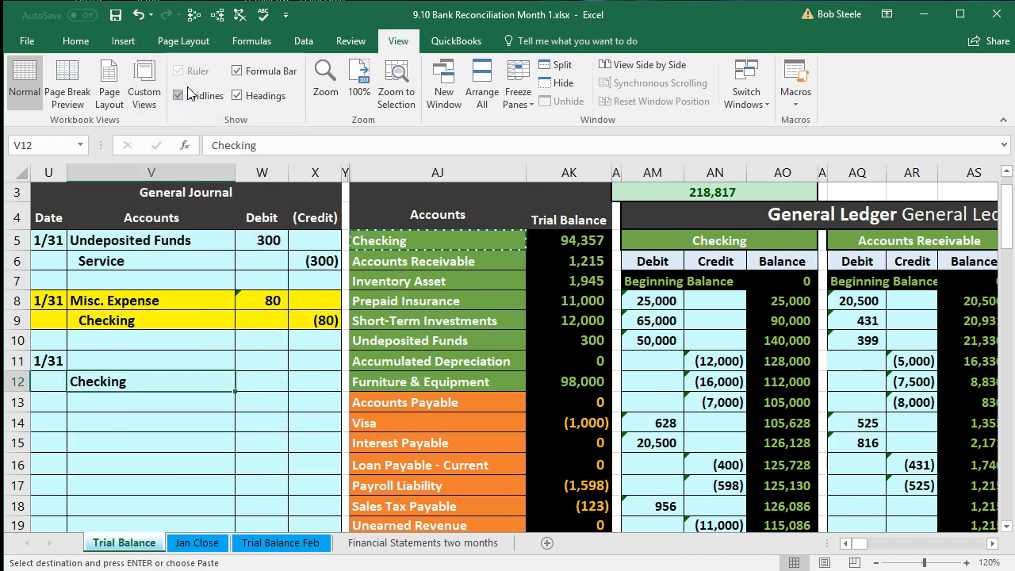
left_click(76, 42)
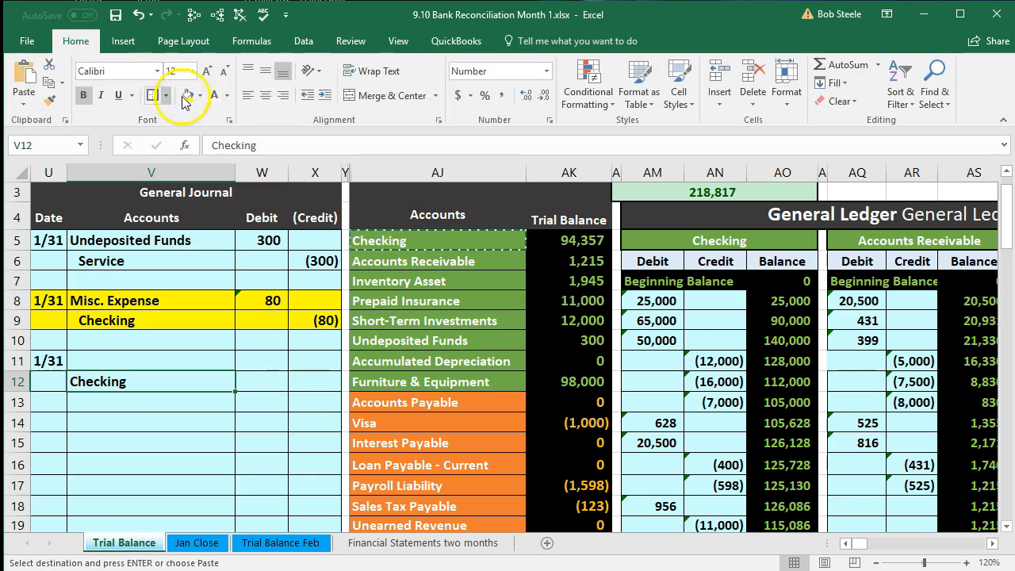
left_click(324, 96)
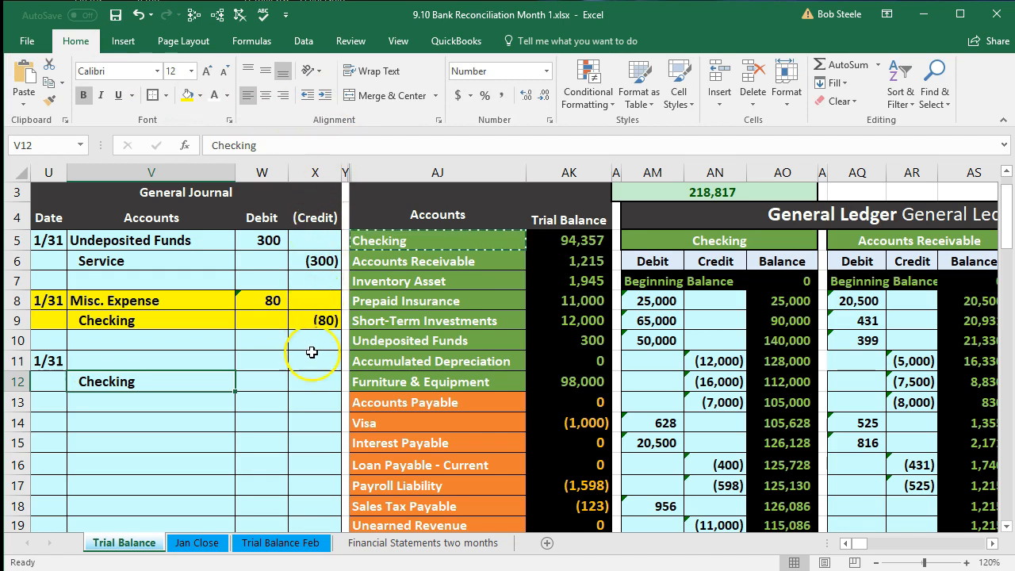
- Enter -15 as the Checking credit in X12
left_click(308, 383)
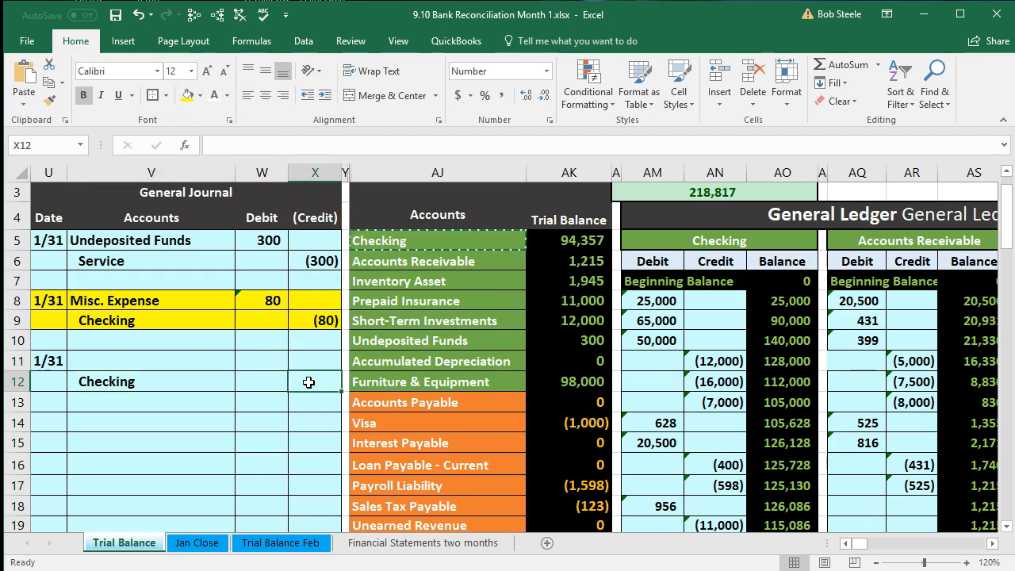
type("-")
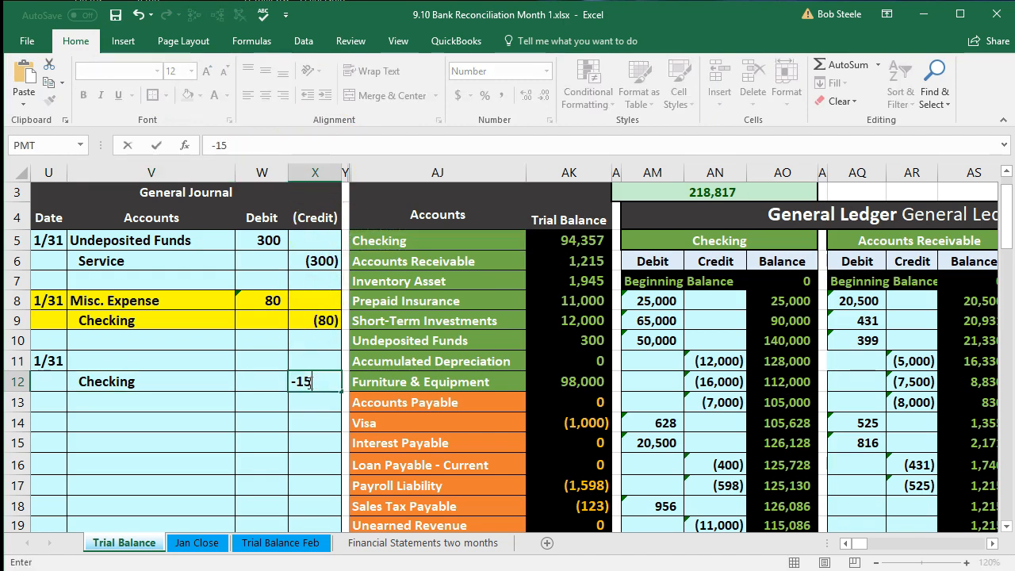
type("15")
key("Return")
- Set the debit in W11 to the opposite of the credit with the formula -X12
key("Up")
key("Up")
key("Left")
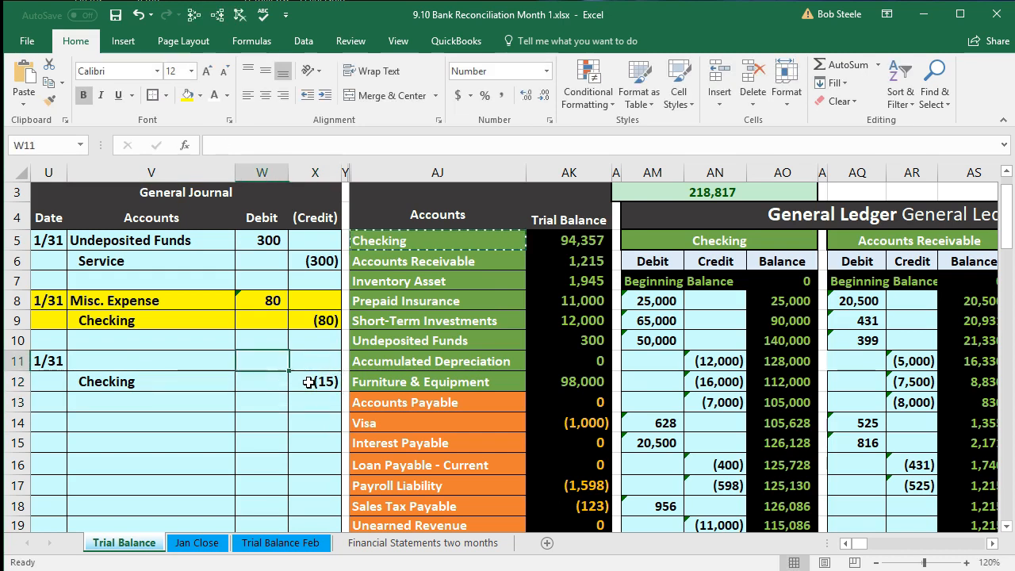
type("-")
left_click(308, 383)
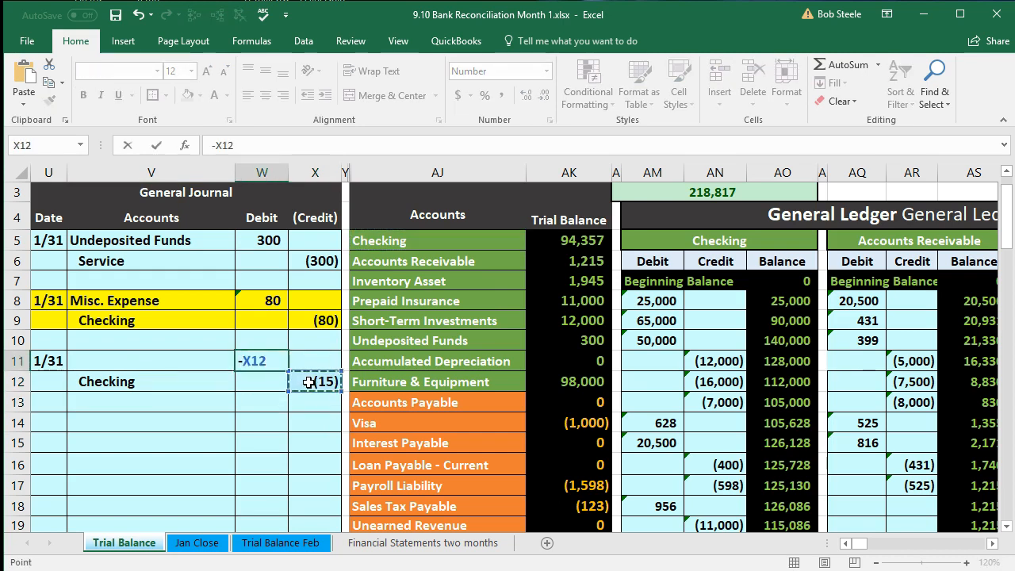
key("Return")
- Copy the Bank Service Charges account name from the trial balance into V11 as values only
left_click(425, 361)
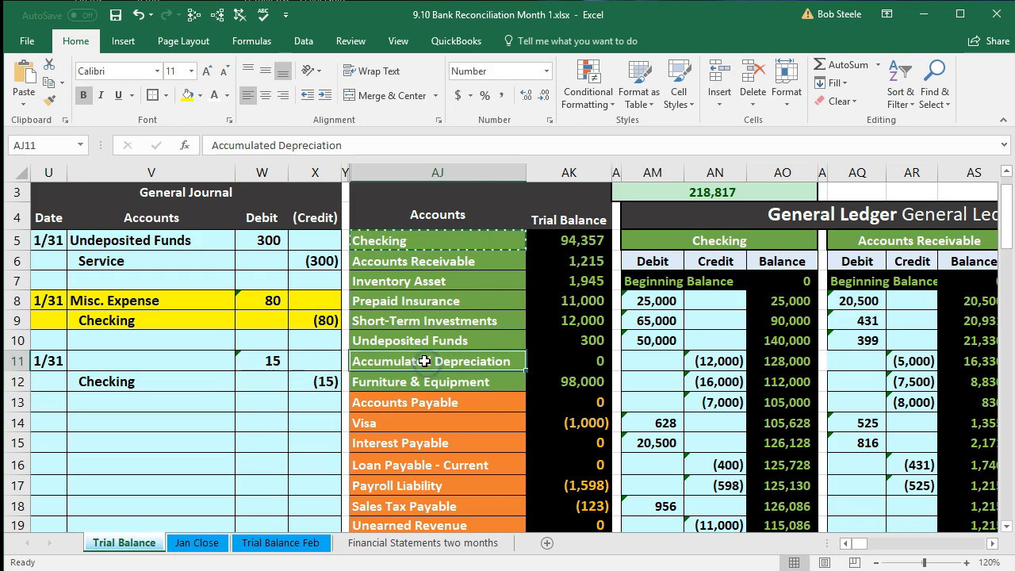
scroll(425, 361, "down", 3)
scroll(425, 361, "down", 2)
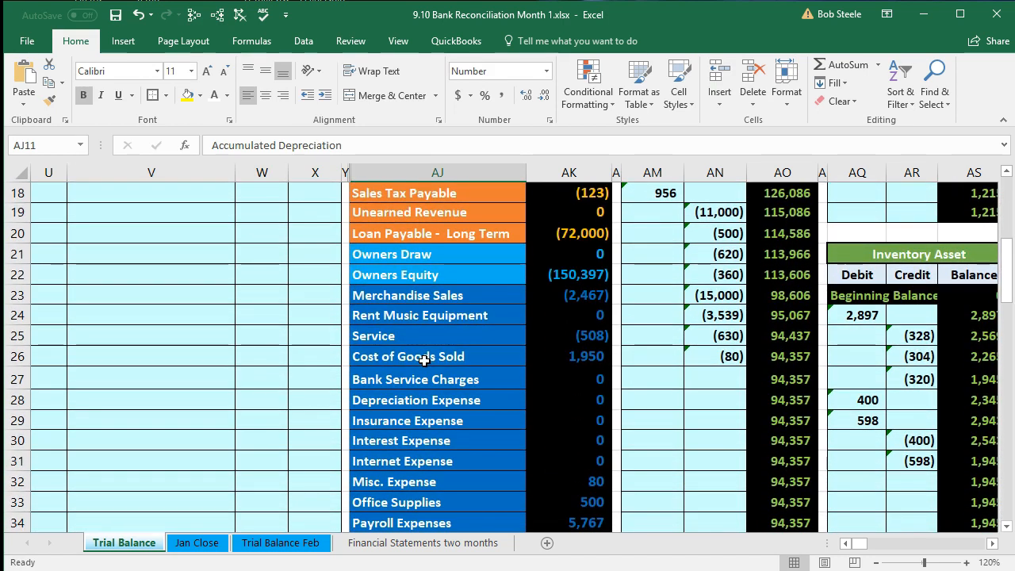
scroll(425, 361, "down", 1)
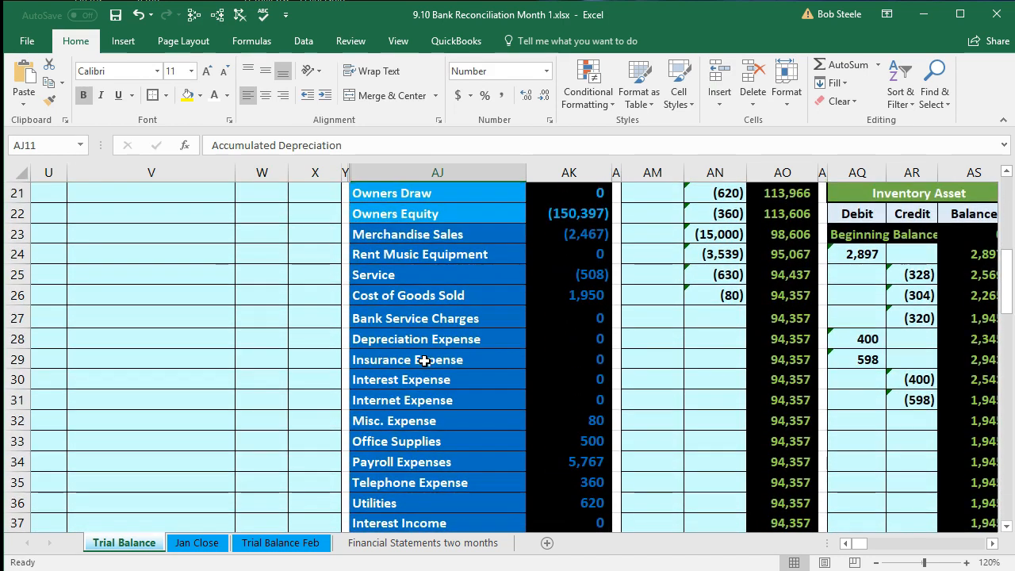
scroll(425, 361, "down", 1)
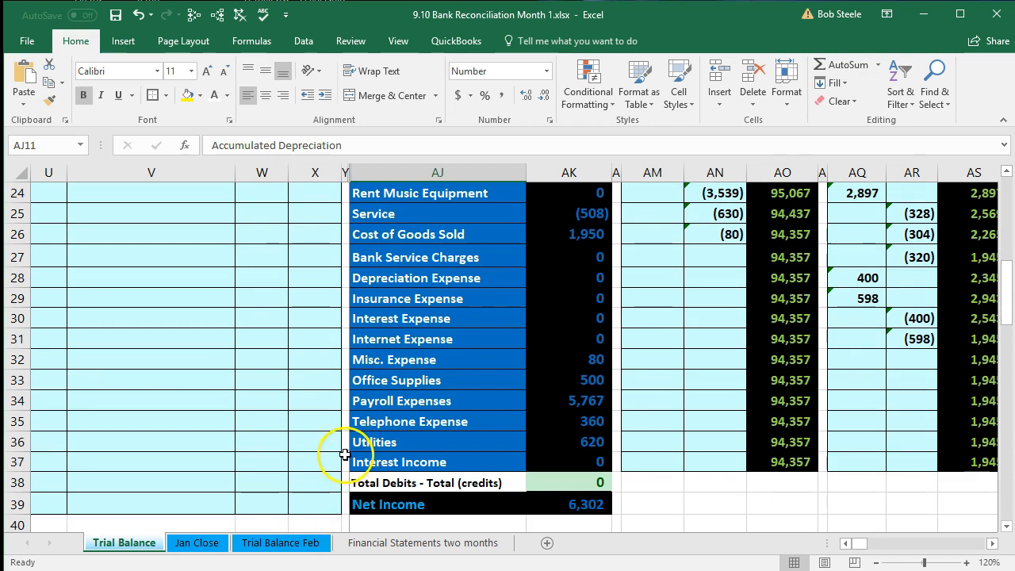
left_click(444, 257)
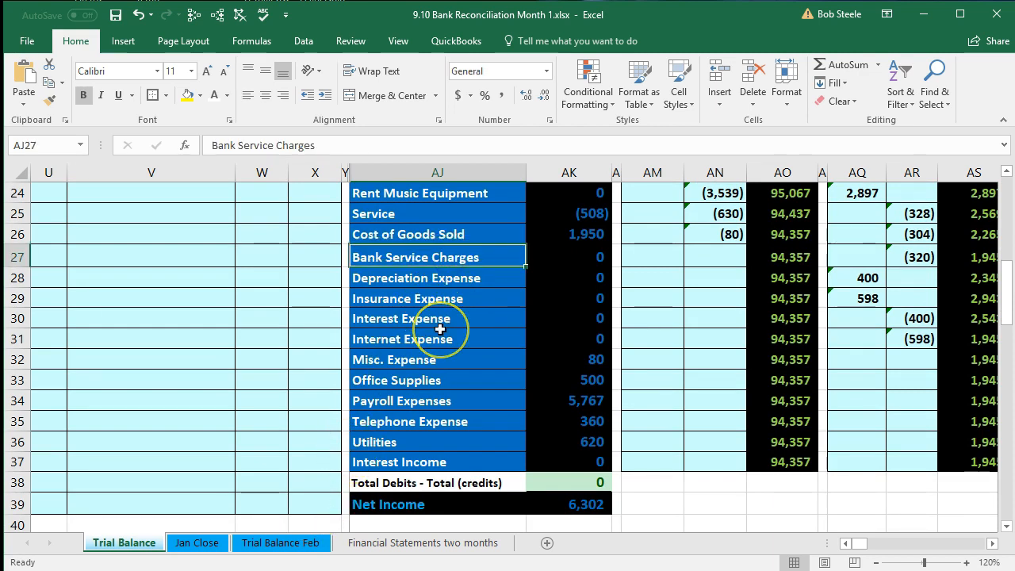
right_click(492, 258)
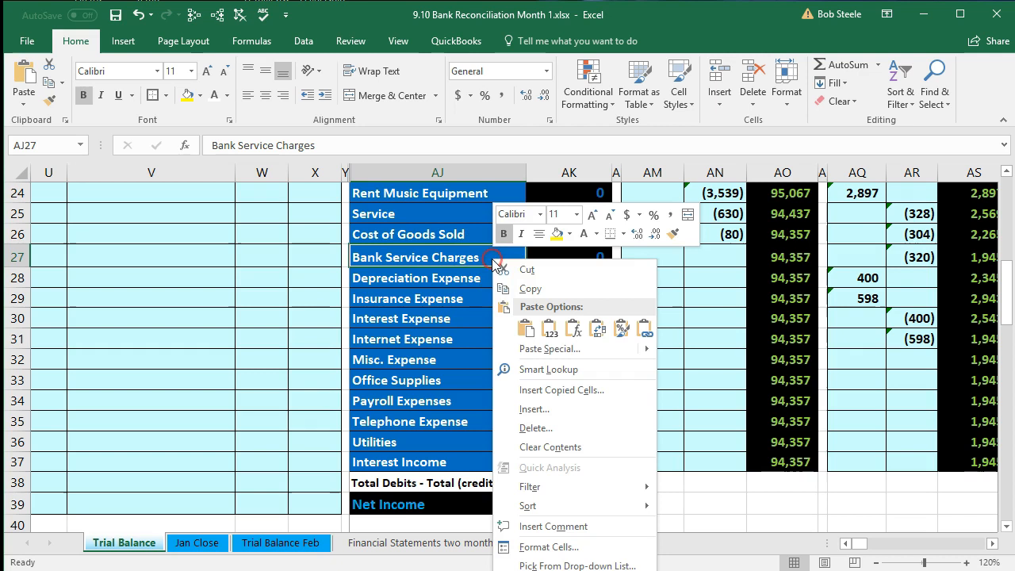
left_click(552, 290)
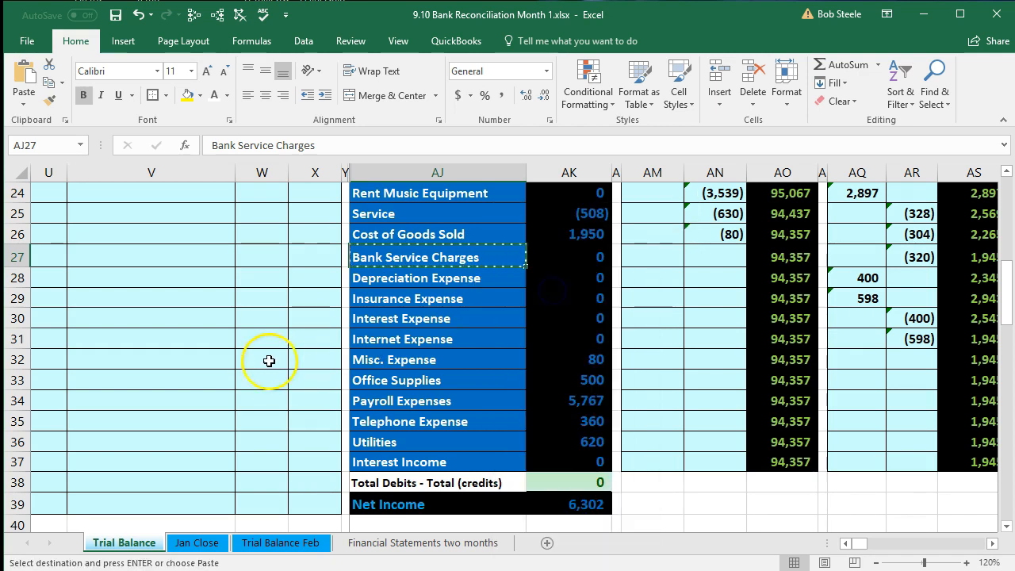
scroll(264, 361, "up", 4)
scroll(261, 365, "up", 2)
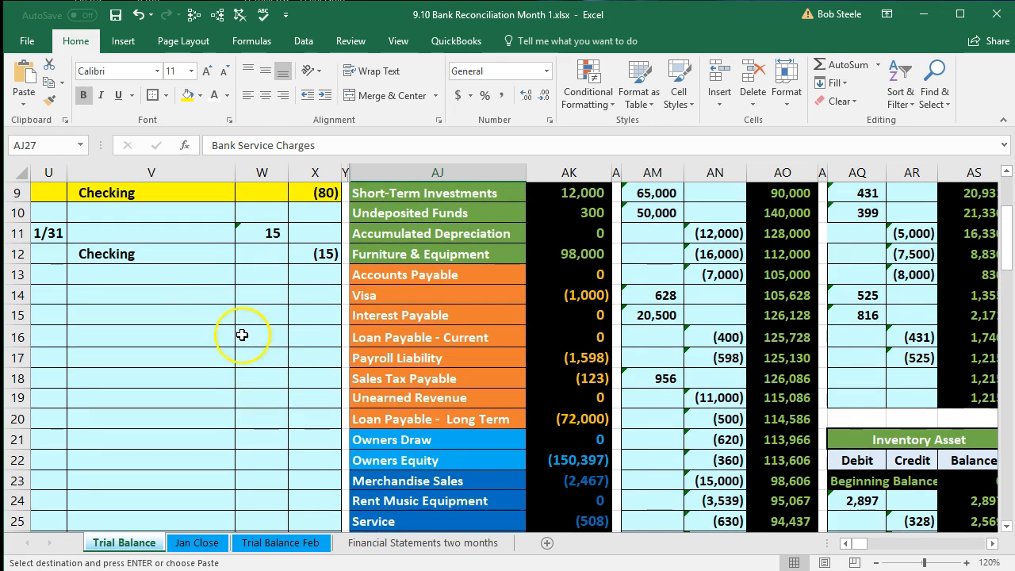
left_click(143, 233)
scroll(135, 336, "up", 3)
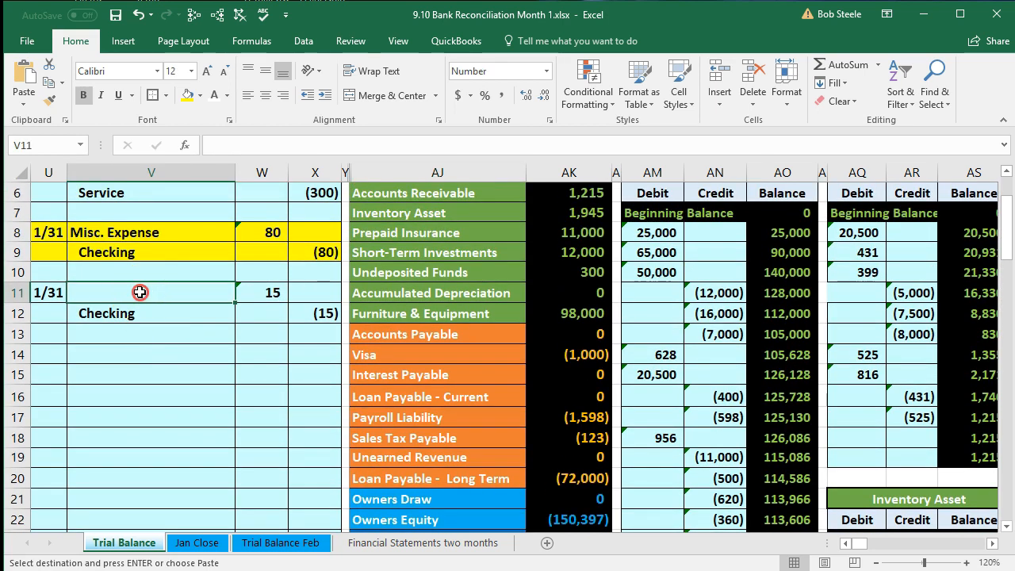
right_click(140, 293)
left_click(176, 361)
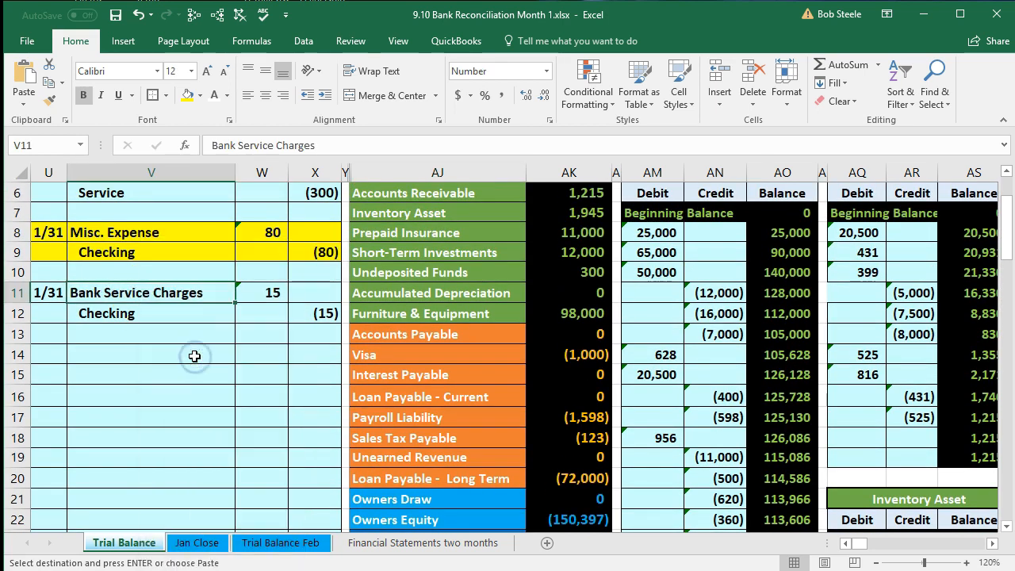
- Highlight the bank service charge journal entry in U11:X12 with yellow fill
scroll(201, 382, "up", 2)
left_click_drag(49, 425, 290, 437)
right_click(292, 438)
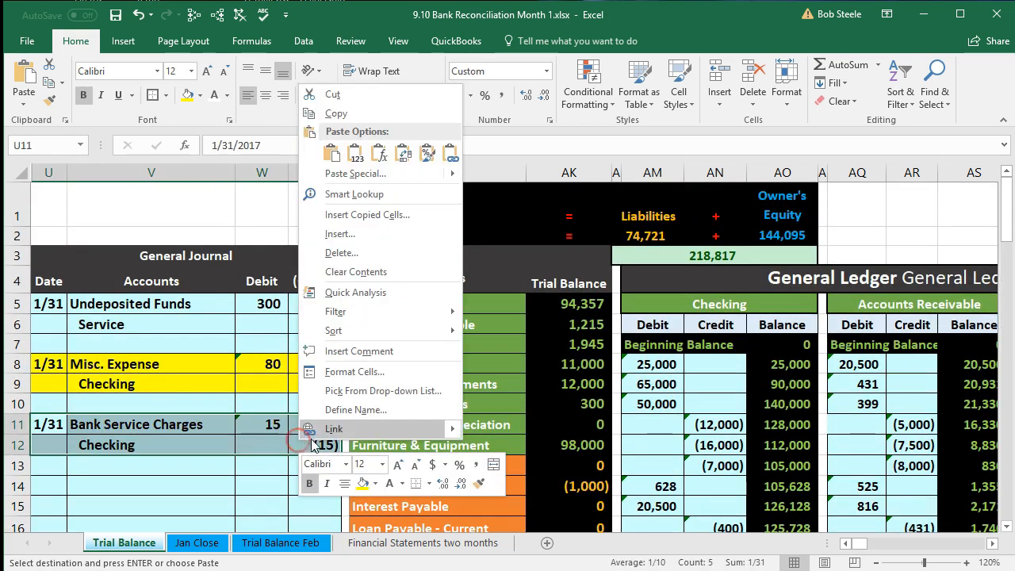
left_click(361, 484)
left_click(225, 469)
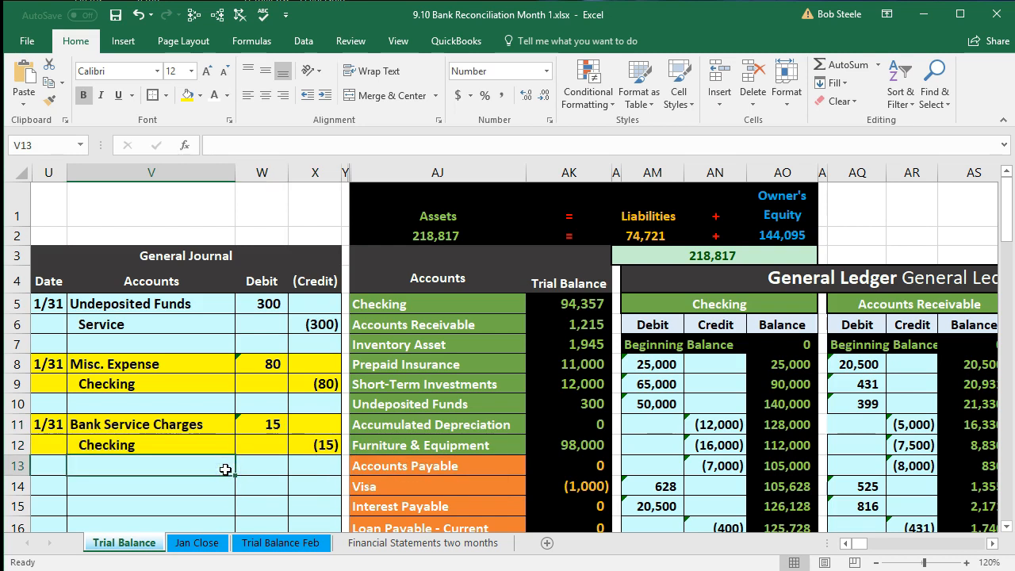
- Post the journal debit to the Bank Service Charges account in the General Ledger by entering the formula =W11 in BK39
left_click_drag(174, 425, 250, 420)
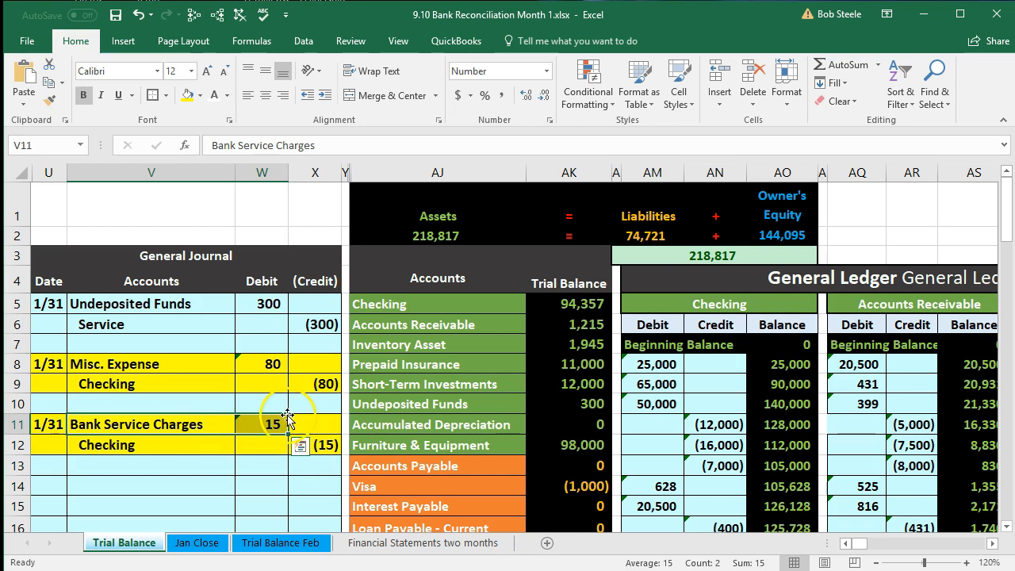
scroll(404, 412, "down", 5)
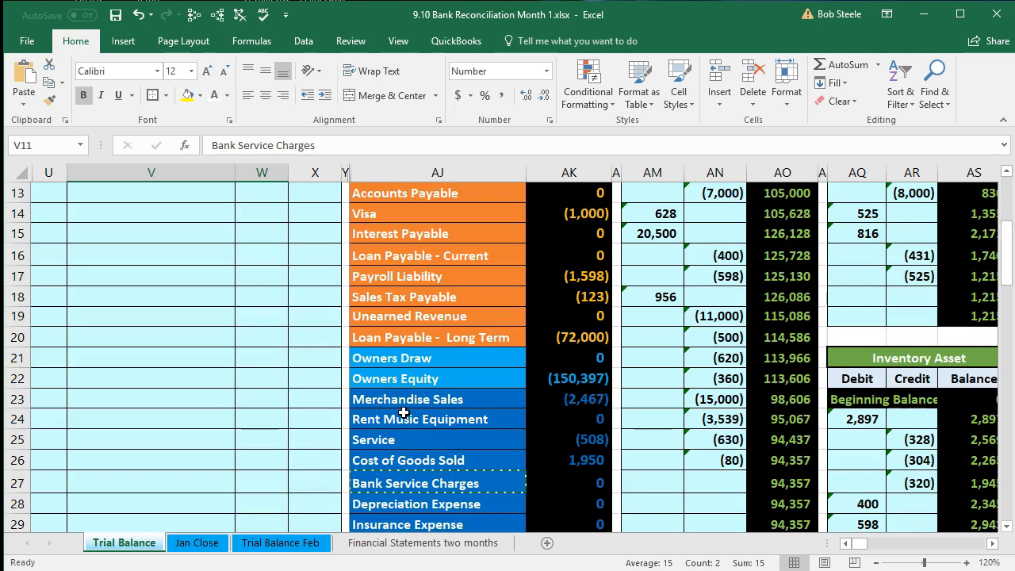
left_click(413, 421)
key("ctrl+c")
left_click_drag(414, 421, 542, 421)
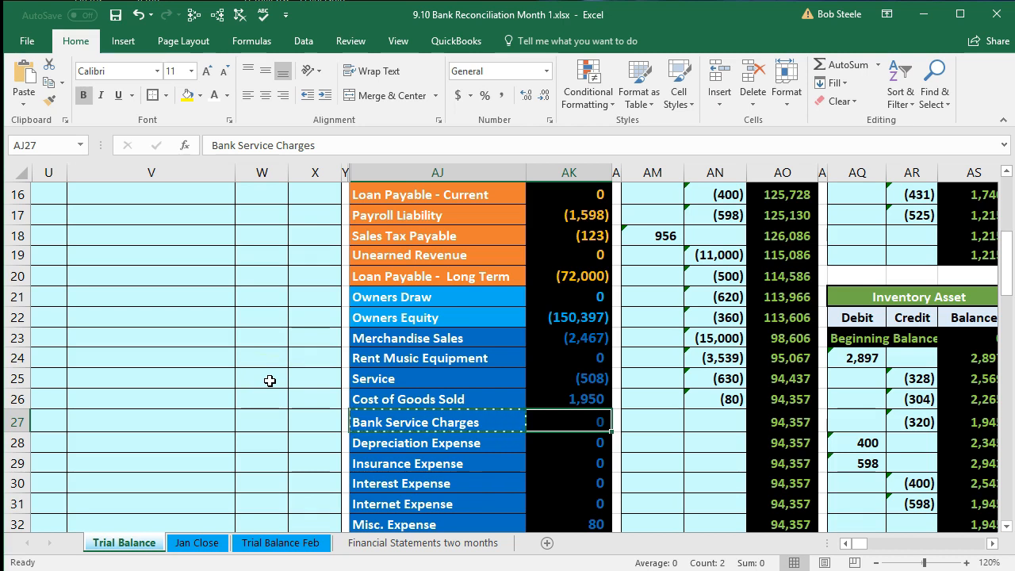
key("Right")
key("Right")
key("Right")
key("Right")
key("Right")
key("Right")
key("Right")
key("Right")
key("Right")
key("Right")
key("Right")
key("Right")
key("Right")
key("Right")
key("Right")
key("Right")
key("Right")
key("Right")
key("Right")
key("Right")
key("Right")
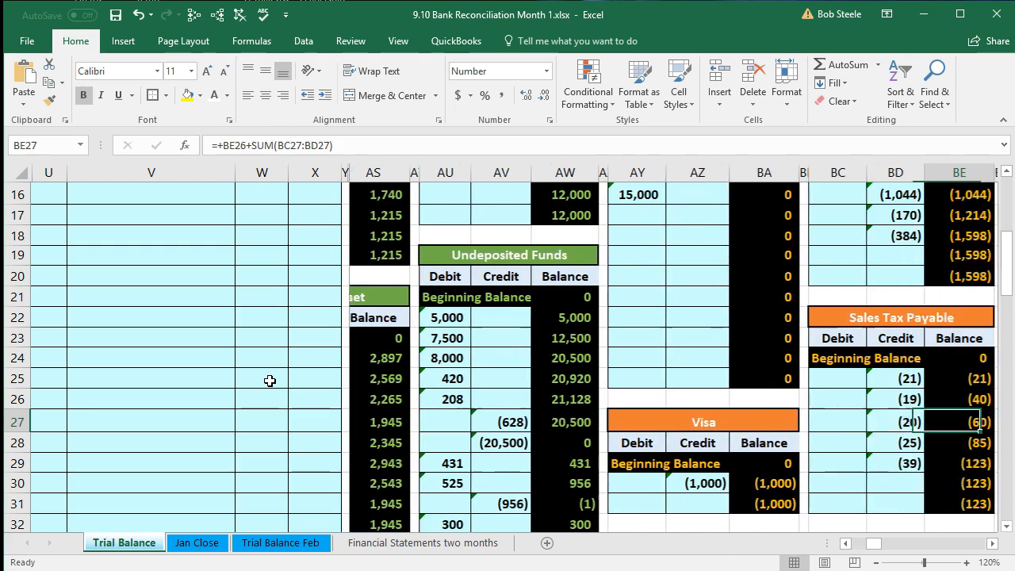
key("Right")
key("Right")
key("Right")
key("Right")
key("Right")
key("Right")
key("Right")
key("Right")
key("Right")
key("Right")
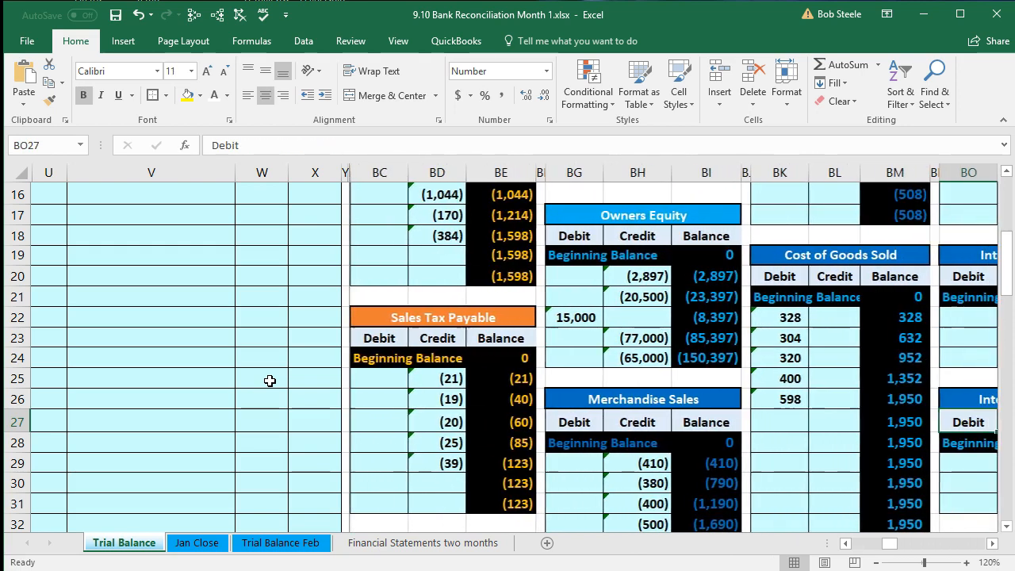
key("Right")
key("Right")
key("Right")
key("Right")
key("Right")
key("Right")
key("Right")
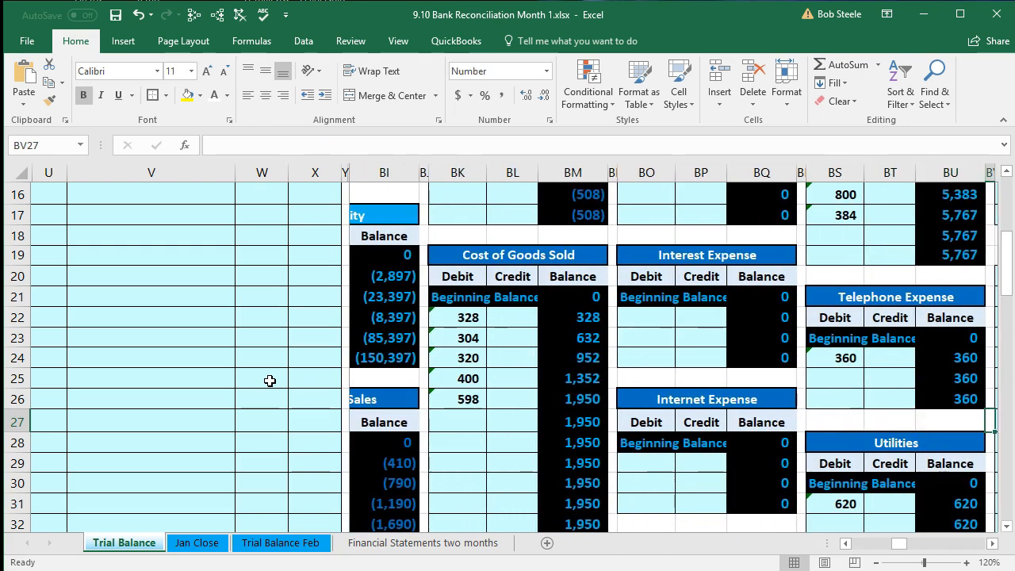
key("Right")
scroll(270, 380, "up", 1)
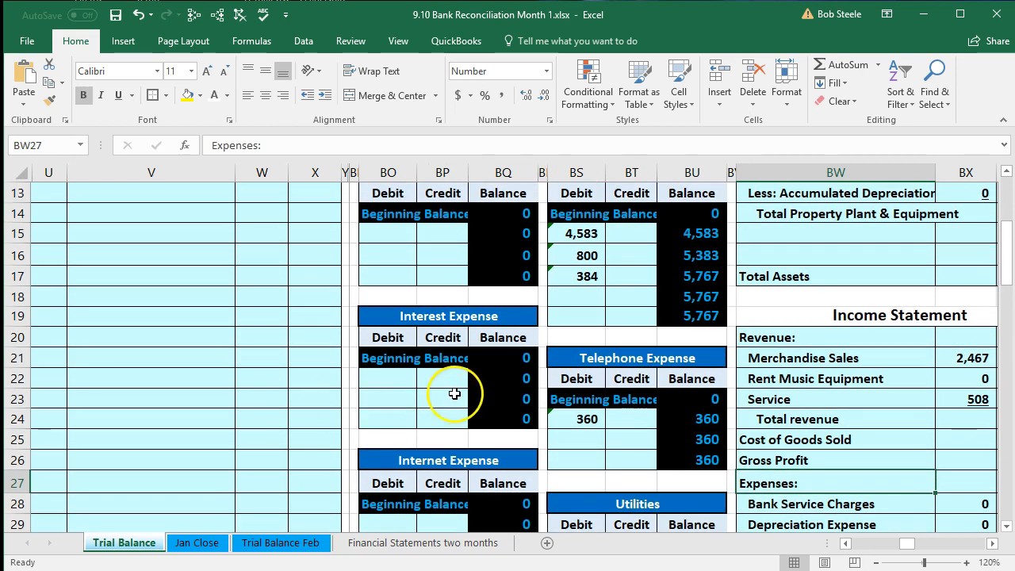
scroll(453, 389, "up", 4)
scroll(454, 388, "down", 8)
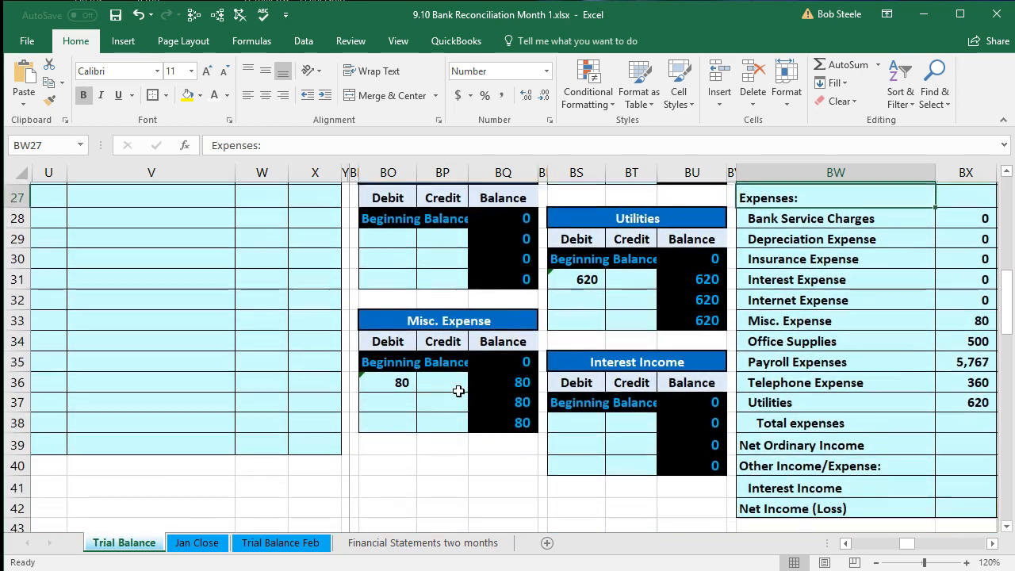
scroll(459, 391, "down", 1)
left_click(412, 436)
key("Left")
key("Left")
key("Left")
key("Left")
key("Left")
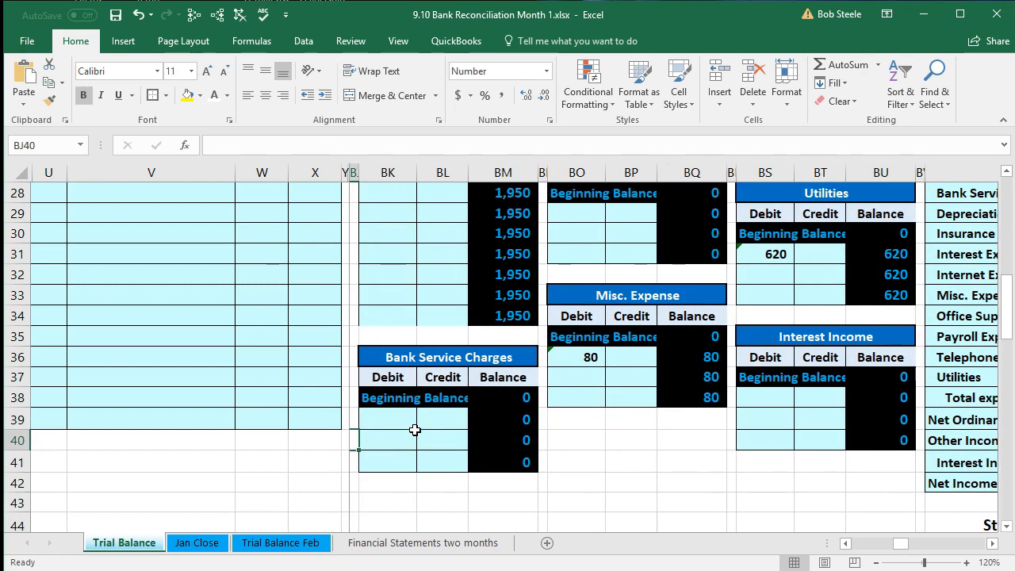
left_click(398, 423)
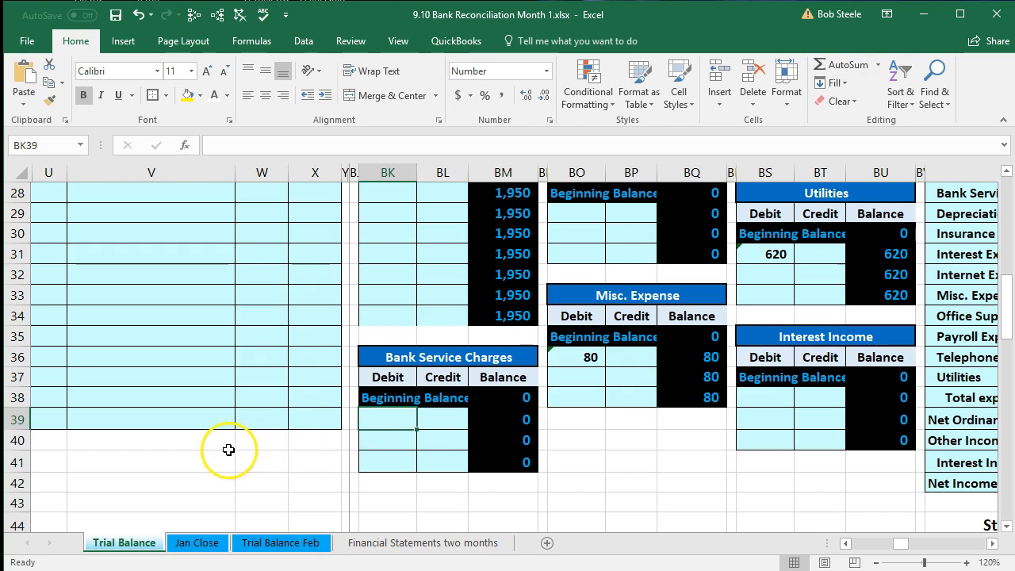
scroll(228, 450, "up", 8)
left_click(261, 341)
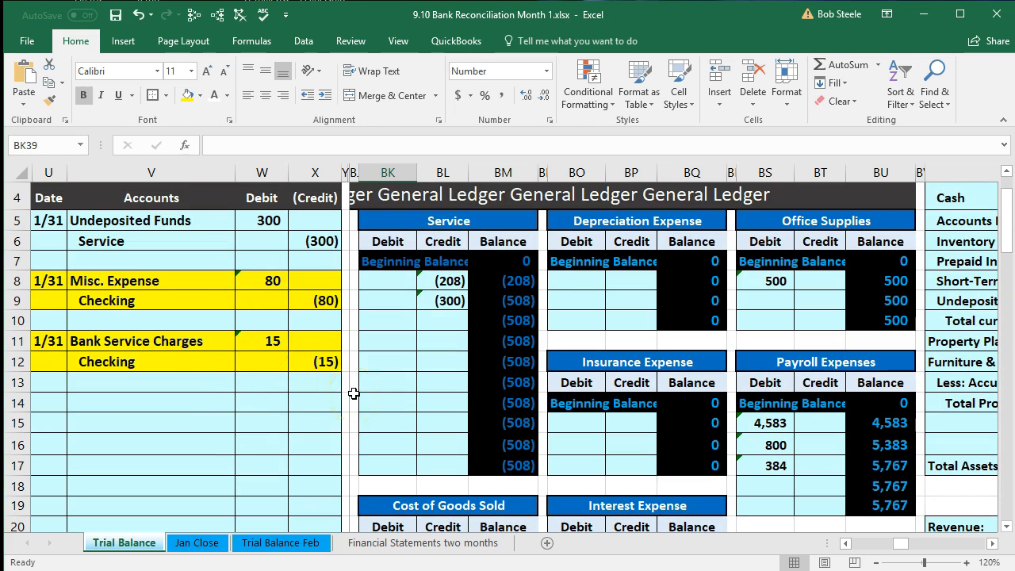
scroll(354, 391, "down", 8)
left_click(382, 418)
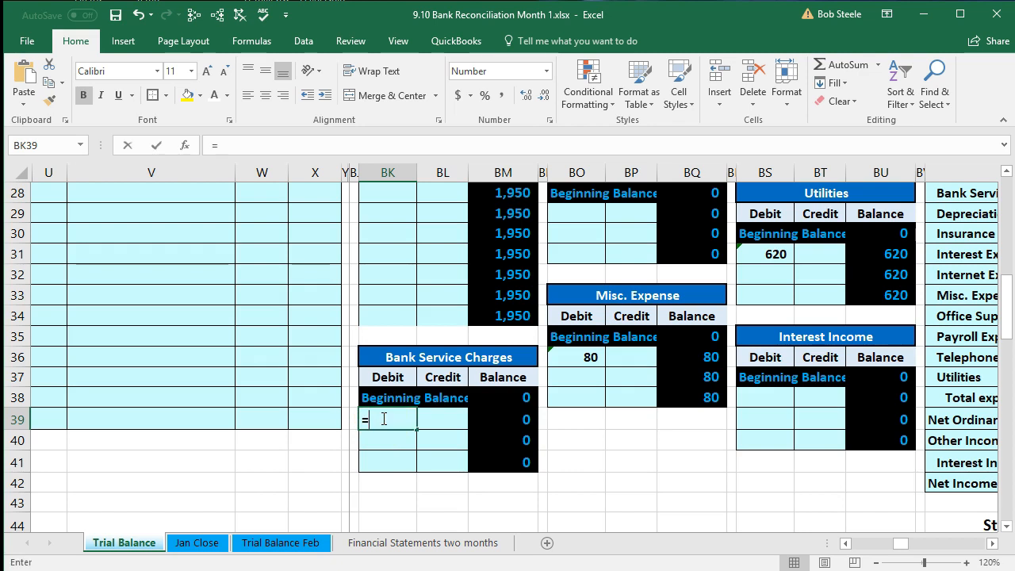
scroll(273, 423, "up", 7)
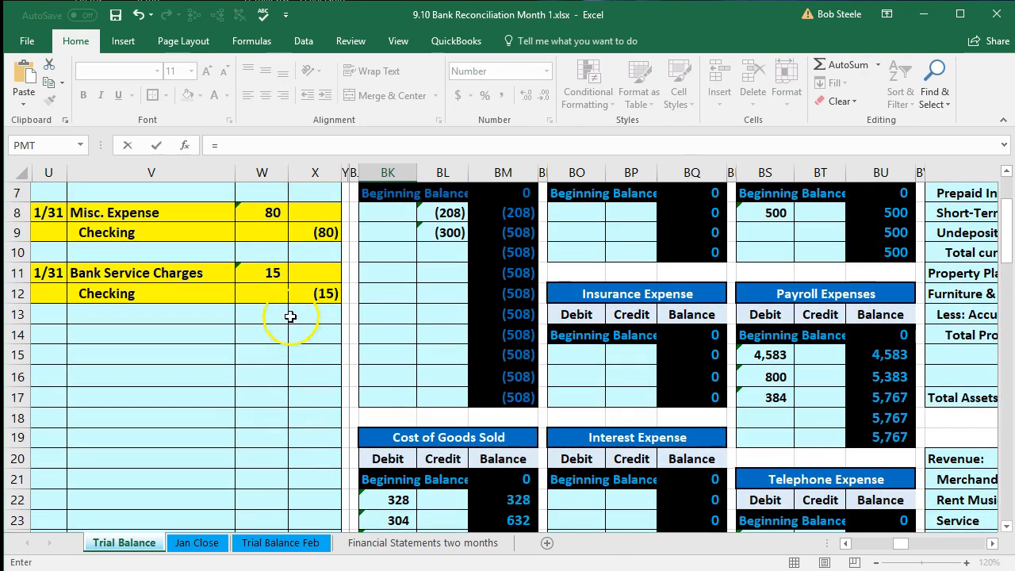
left_click(270, 273)
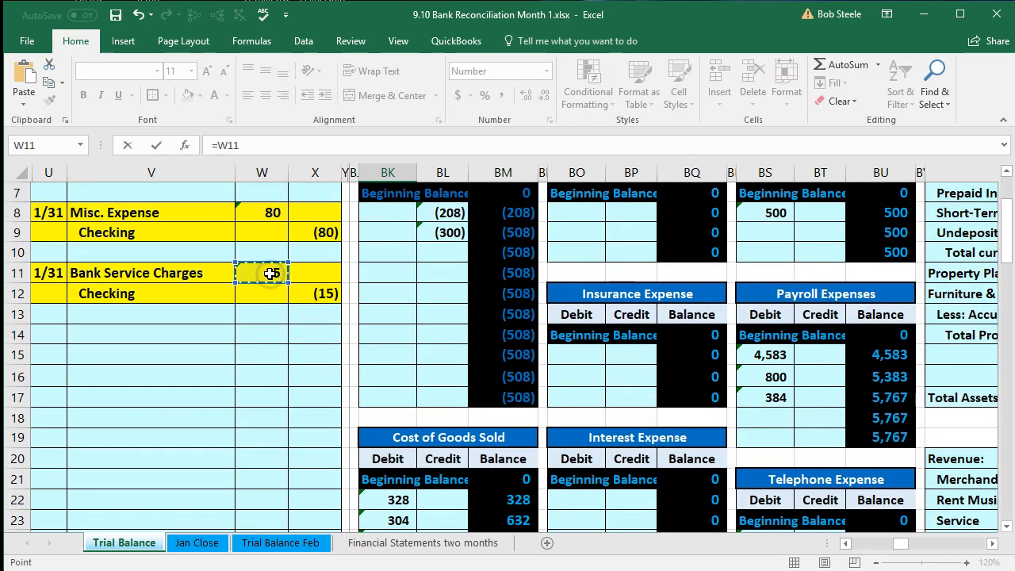
key("Return")
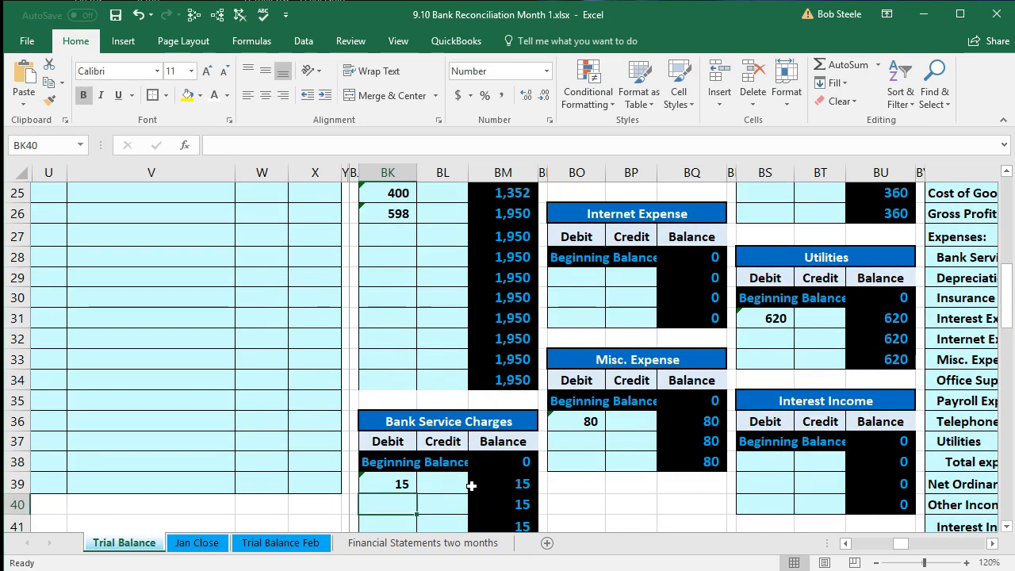
- Check the Bank Service Charges balance, the debits-minus-credits total and the net income on the trial balance
key("Left")
key("Left")
key("Left")
key("Left")
key("Left")
key("Left")
key("Left")
key("Left")
key("Left")
key("Left")
key("Left")
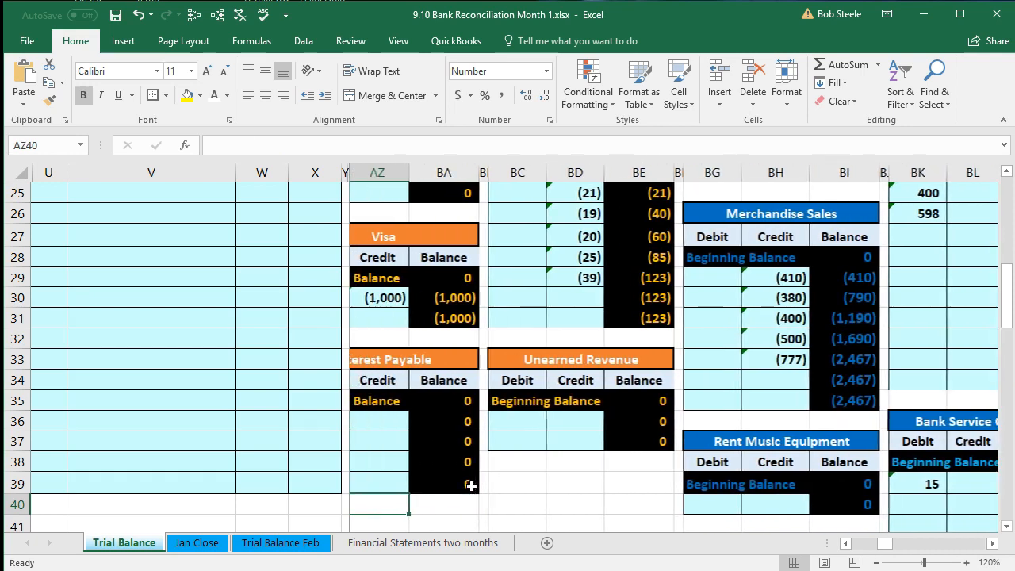
key("Left")
key("Left")
key("Left")
key("Left")
key("Left")
key("Left")
key("Left")
key("Left")
key("Left")
key("Left")
key("Left")
key("Left")
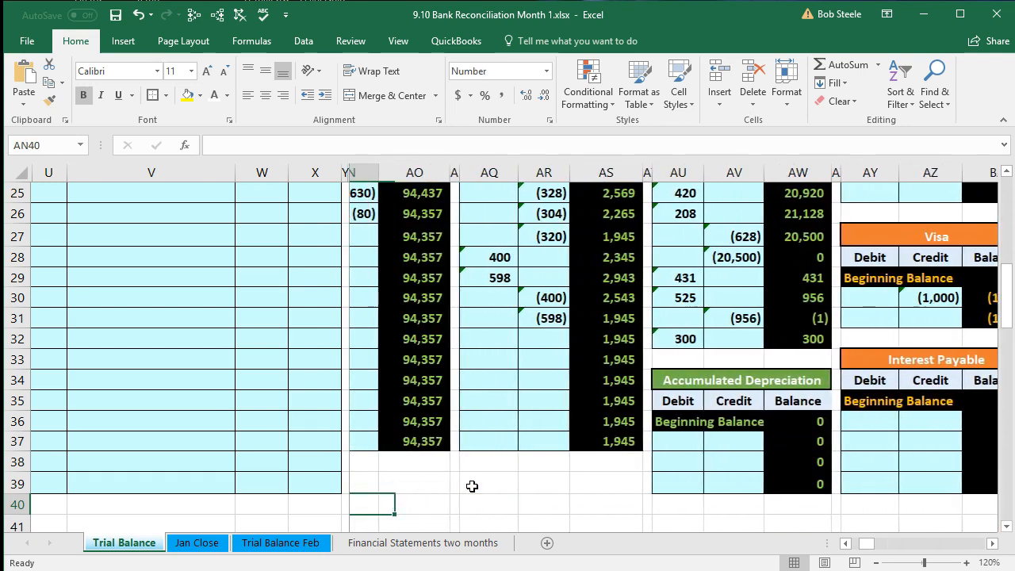
key("Left")
key("Left")
key("Left")
key("Left")
key("Left")
key("Left")
scroll(471, 485, "up", 5)
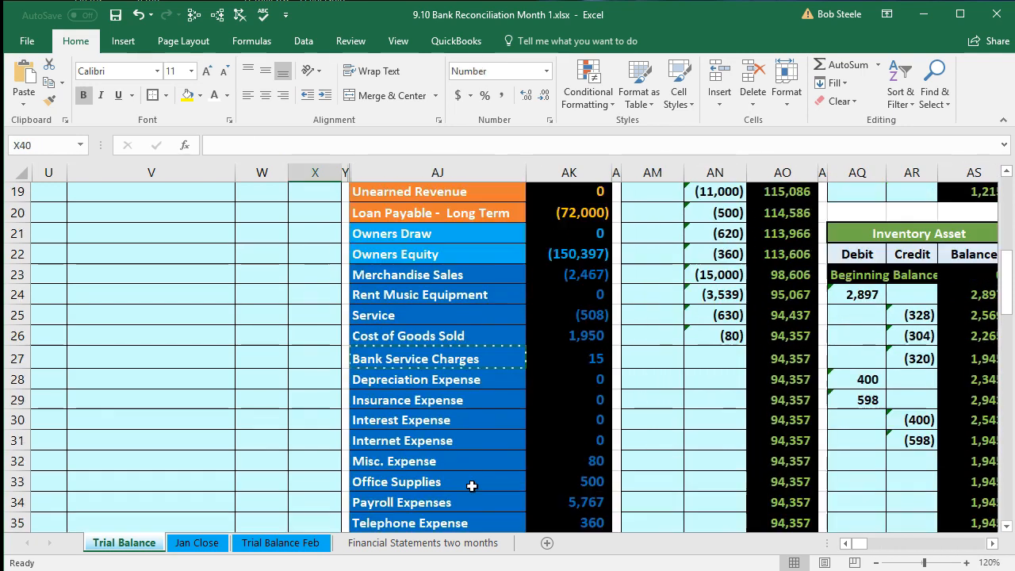
scroll(471, 485, "up", 3)
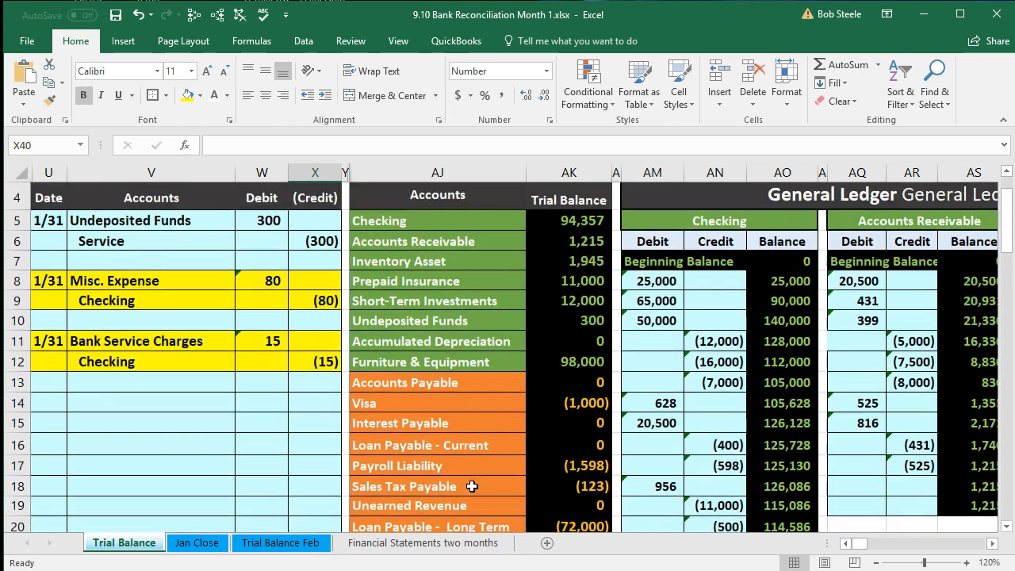
scroll(471, 485, "down", 5)
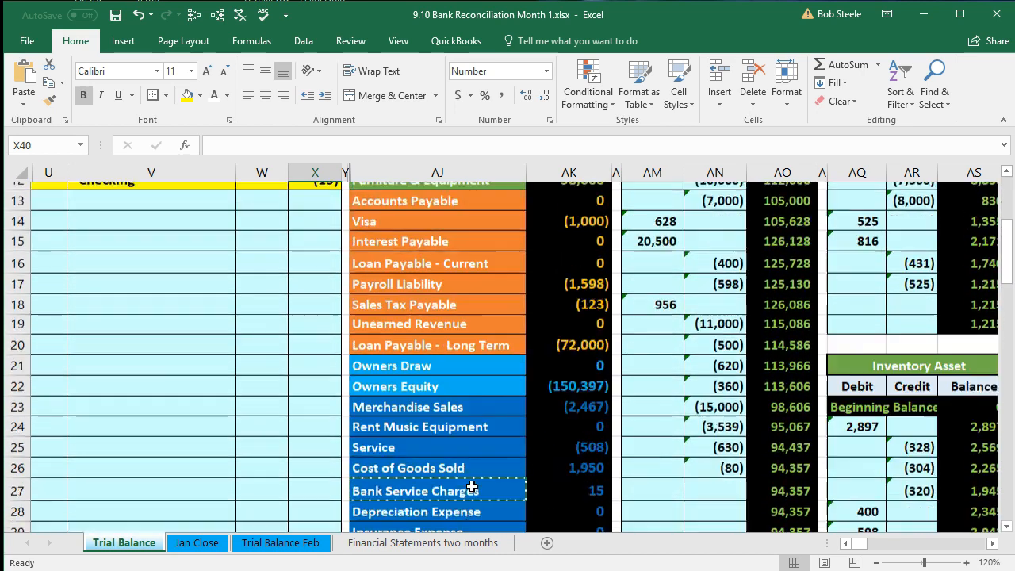
left_click(577, 423)
scroll(574, 427, "down", 4)
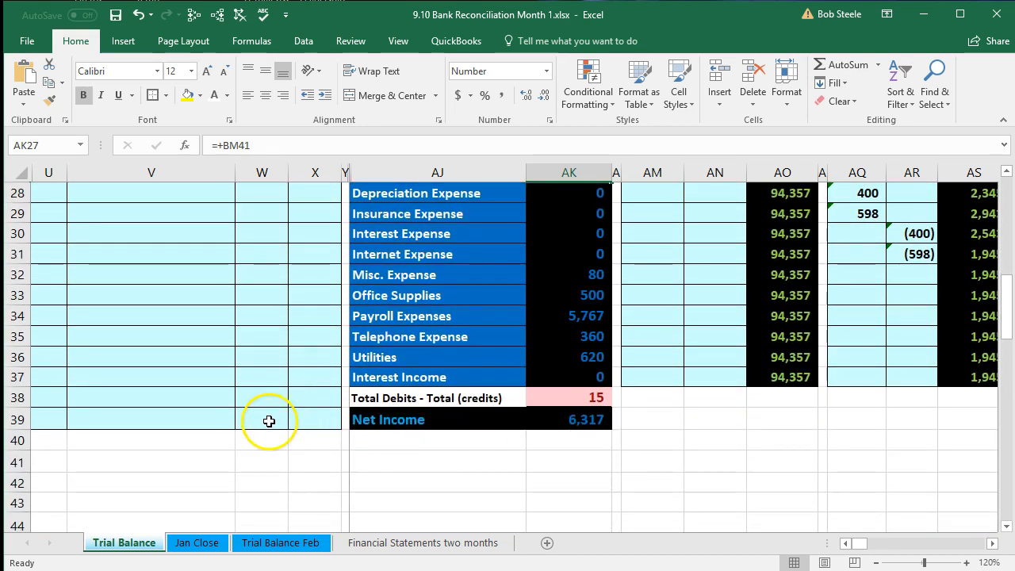
- Post the bank service charge credit to the Checking account in the General Ledger by entering the formula =X12 in AN27
scroll(268, 425, "up", 8)
left_click_drag(159, 361, 303, 361)
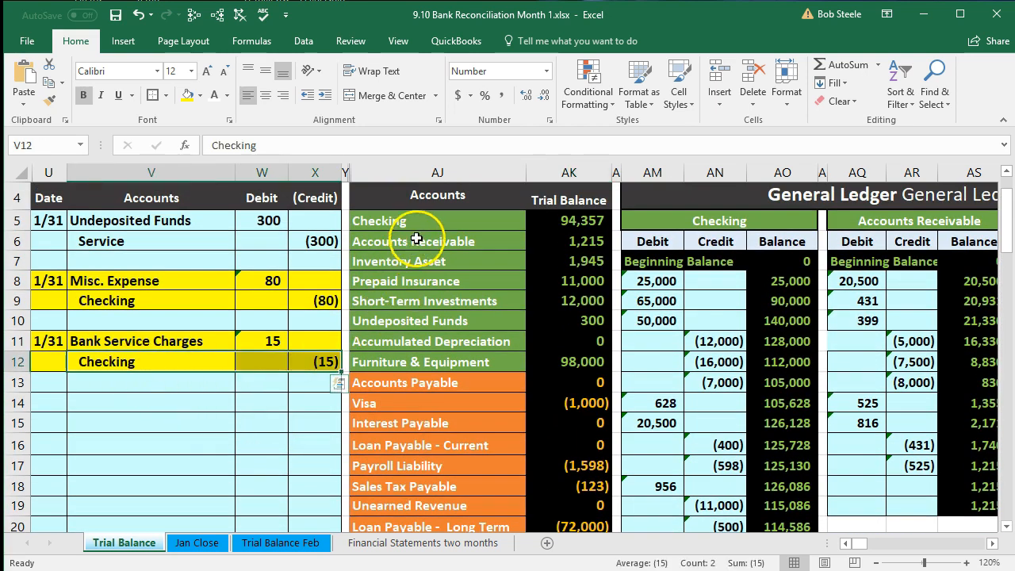
left_click_drag(415, 221, 555, 223)
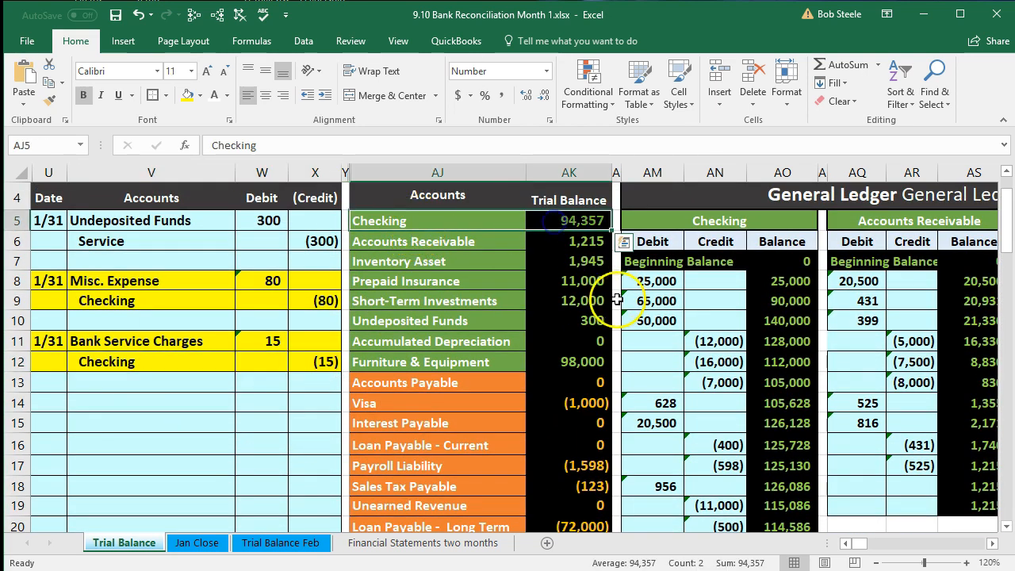
scroll(627, 321, "down", 2)
scroll(627, 321, "down", 2)
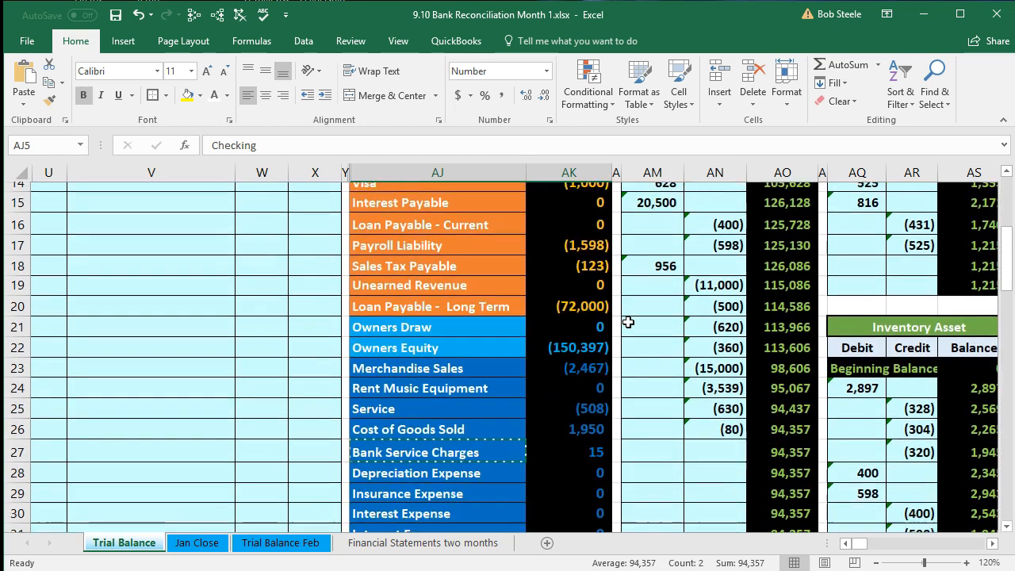
left_click(697, 416)
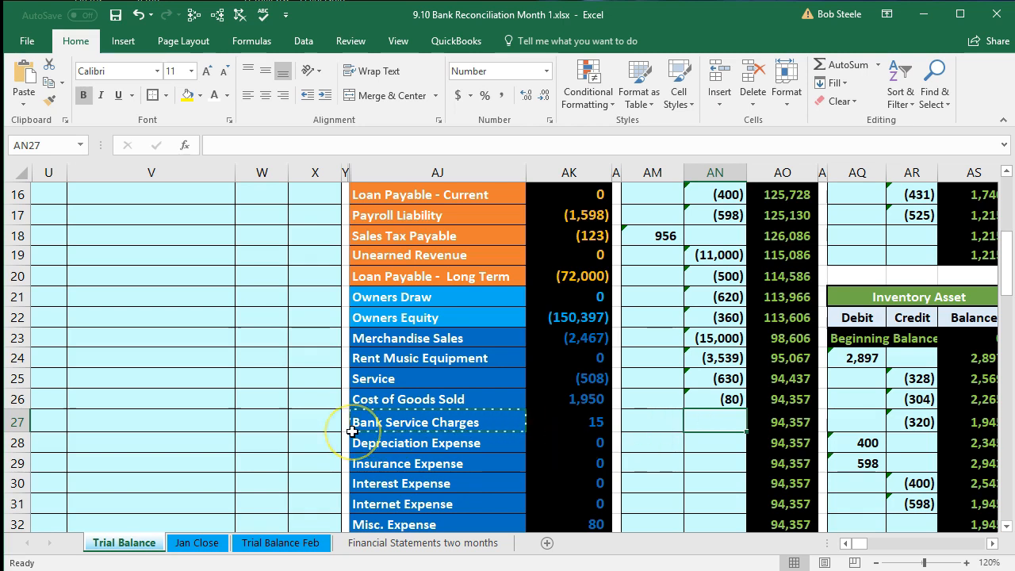
scroll(351, 431, "up", 3)
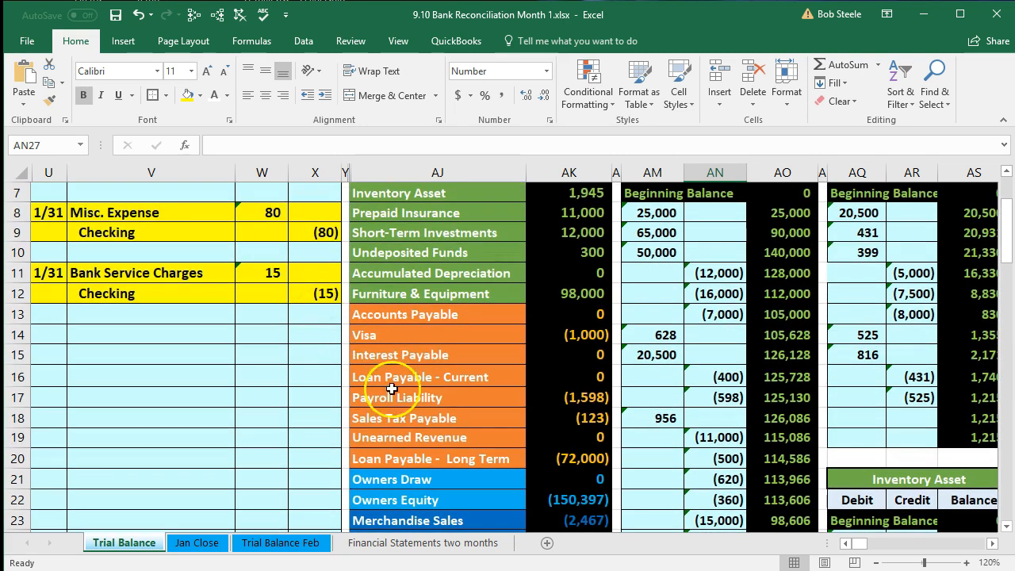
scroll(648, 500, "down", 3)
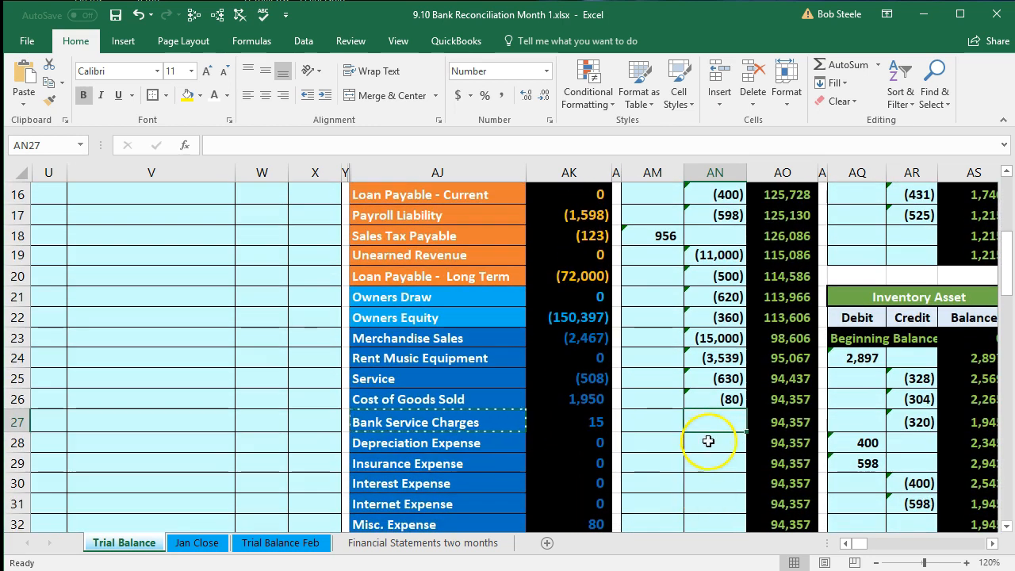
type("=")
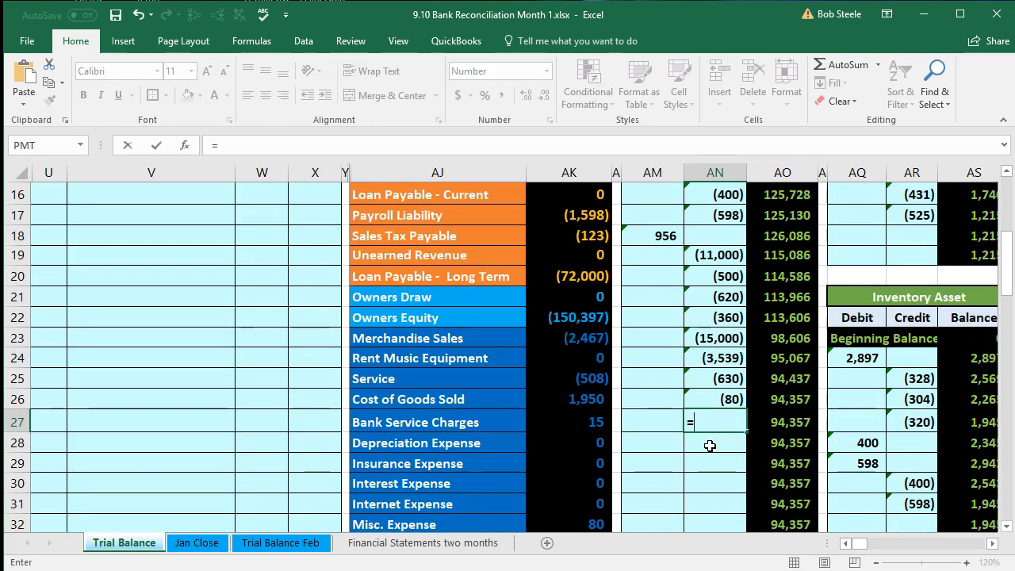
scroll(384, 403, "up", 1)
scroll(383, 403, "up", 2)
left_click(321, 294)
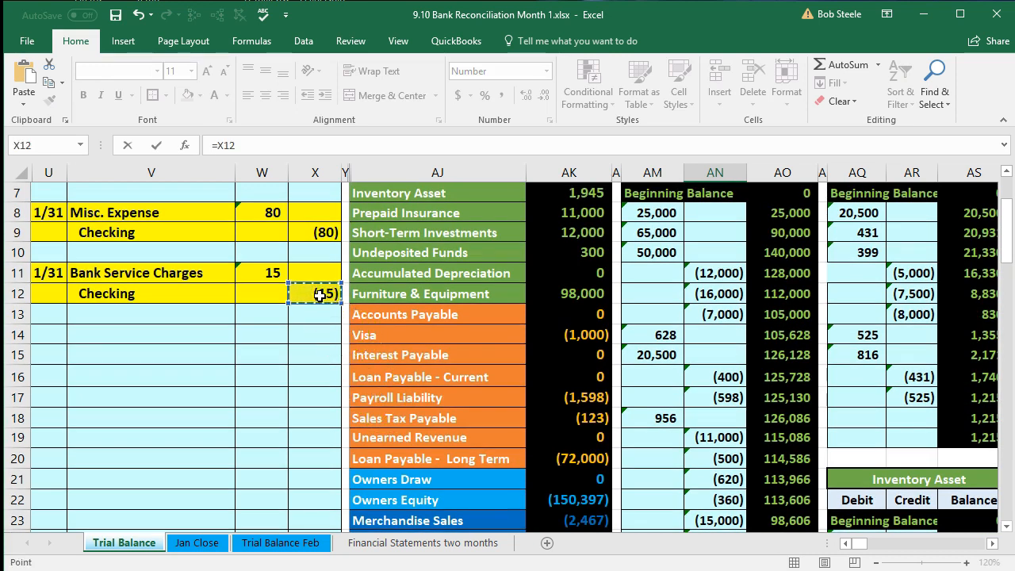
key("Return")
- Trace the dependents of the Checking balance in AK5 on the trial balance
scroll(250, 453, "up", 4)
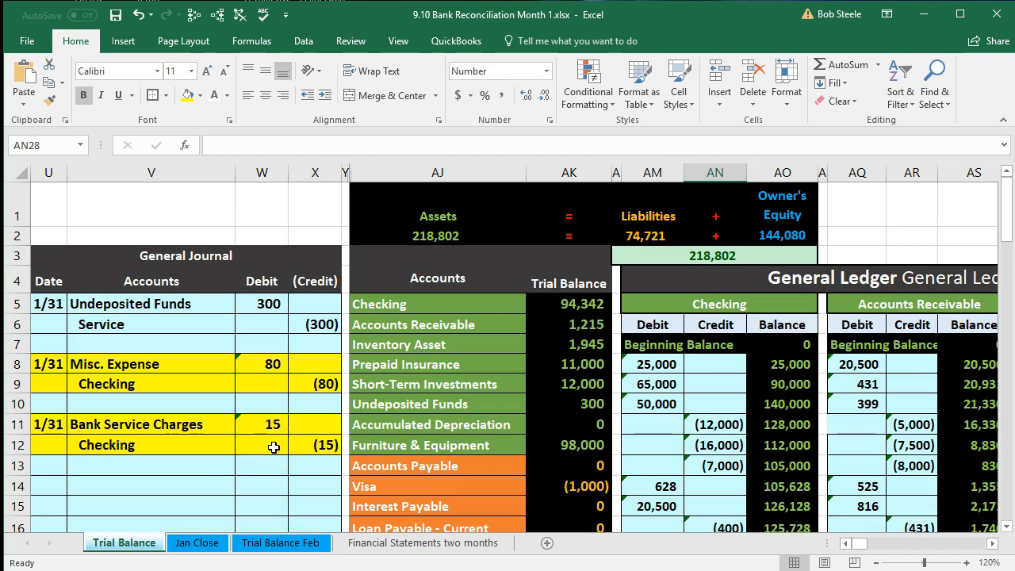
left_click(272, 448)
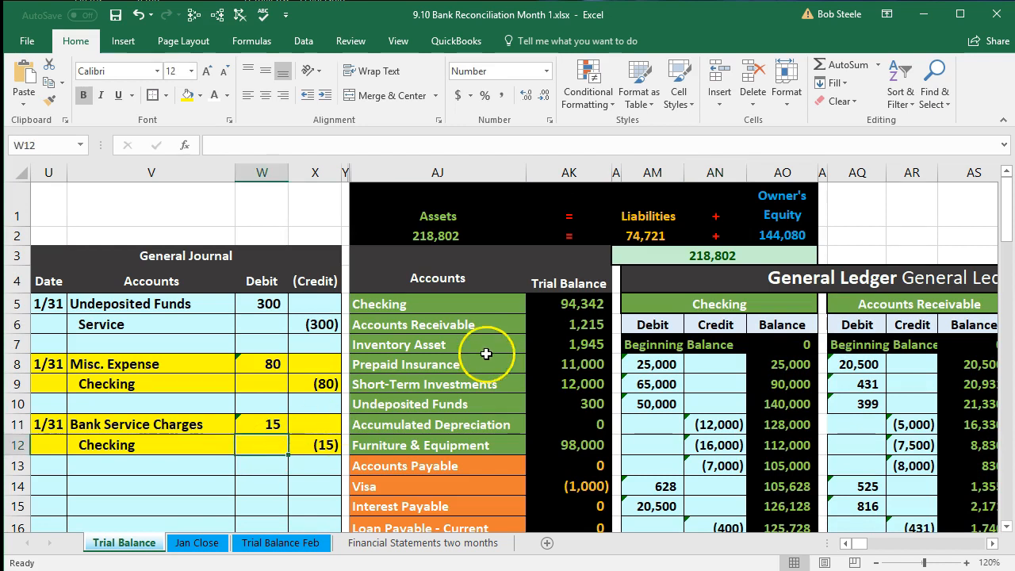
left_click(545, 299)
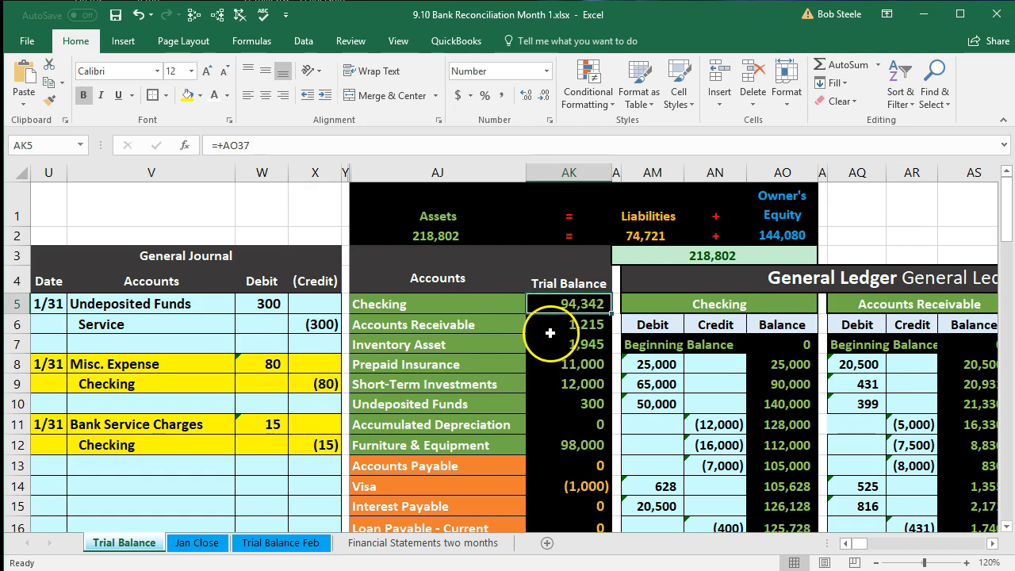
left_click(219, 15)
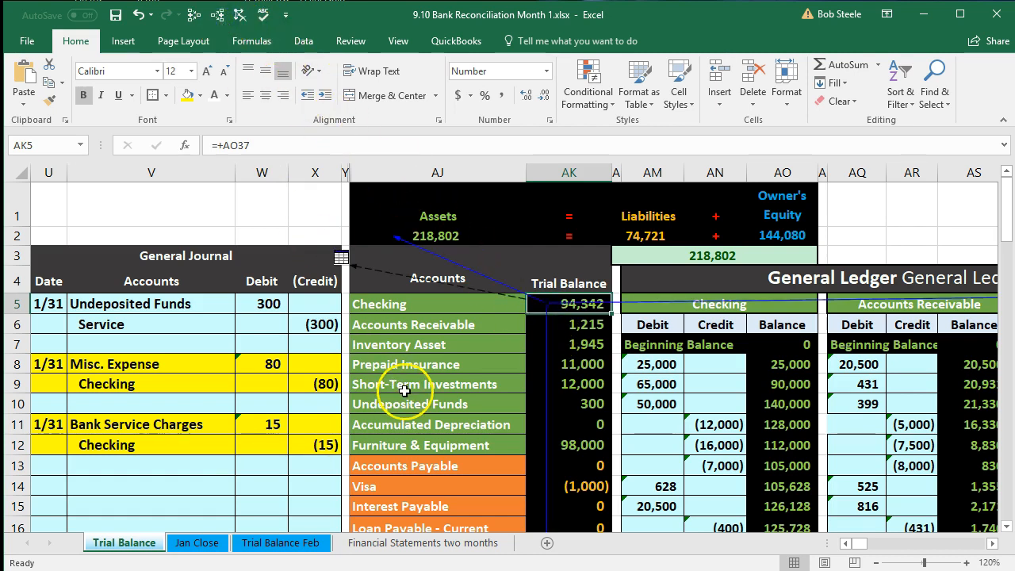
- Trace the dependents of the Bank Service Charges balance in AK27 and the Misc. Expense balance in AK32
scroll(508, 436, "down", 5)
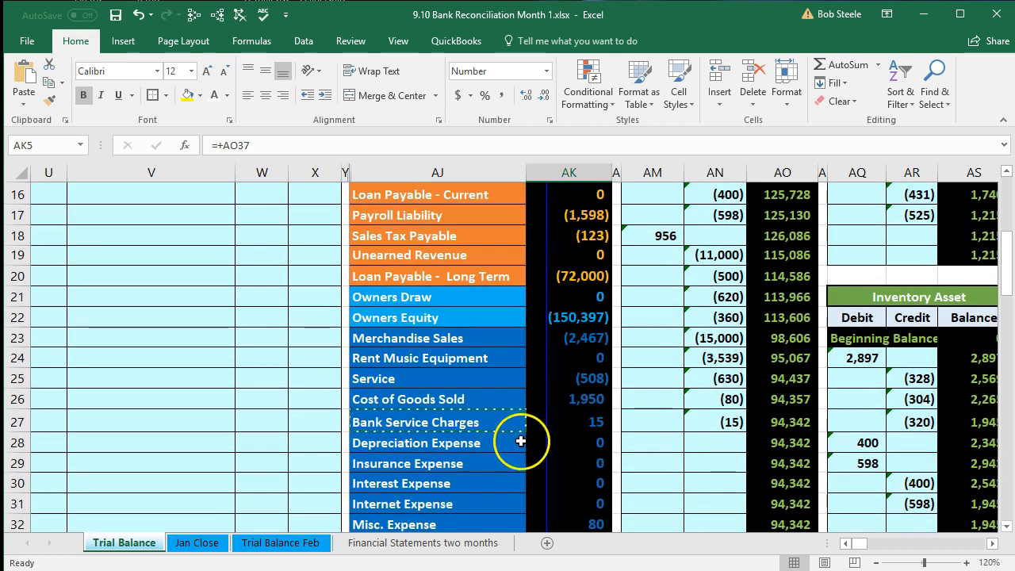
left_click(571, 419)
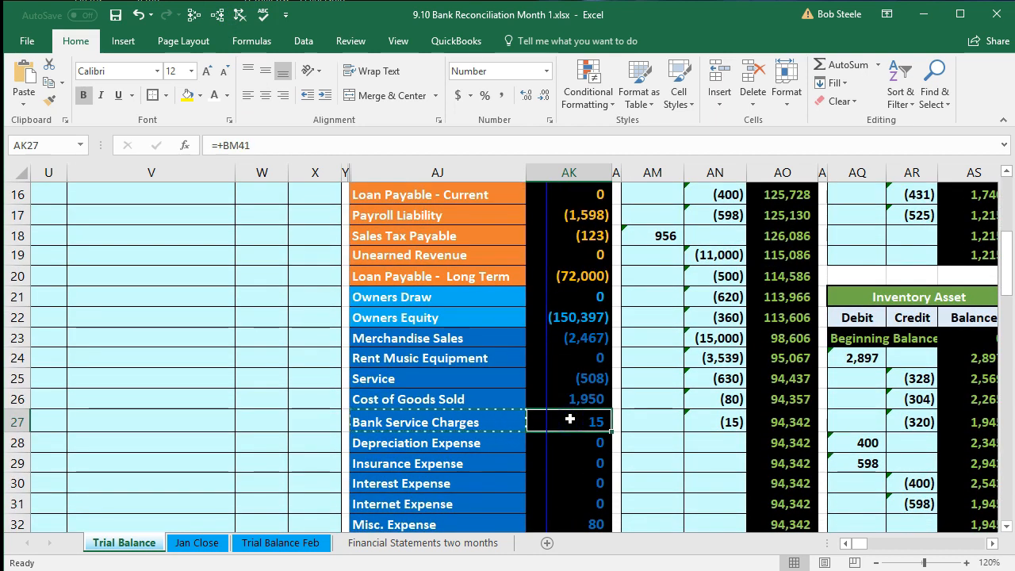
left_click(217, 14)
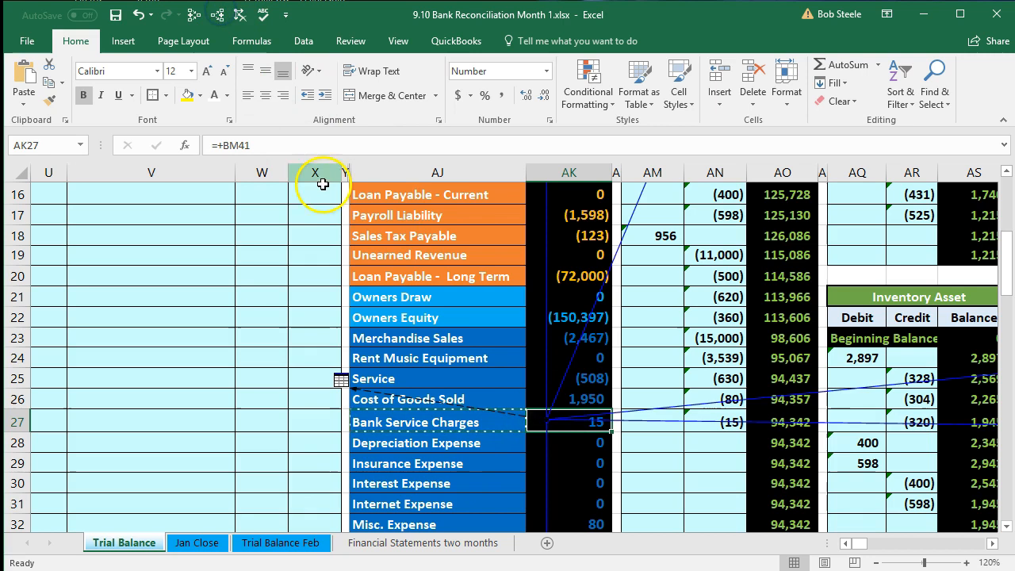
scroll(579, 405, "down", 1)
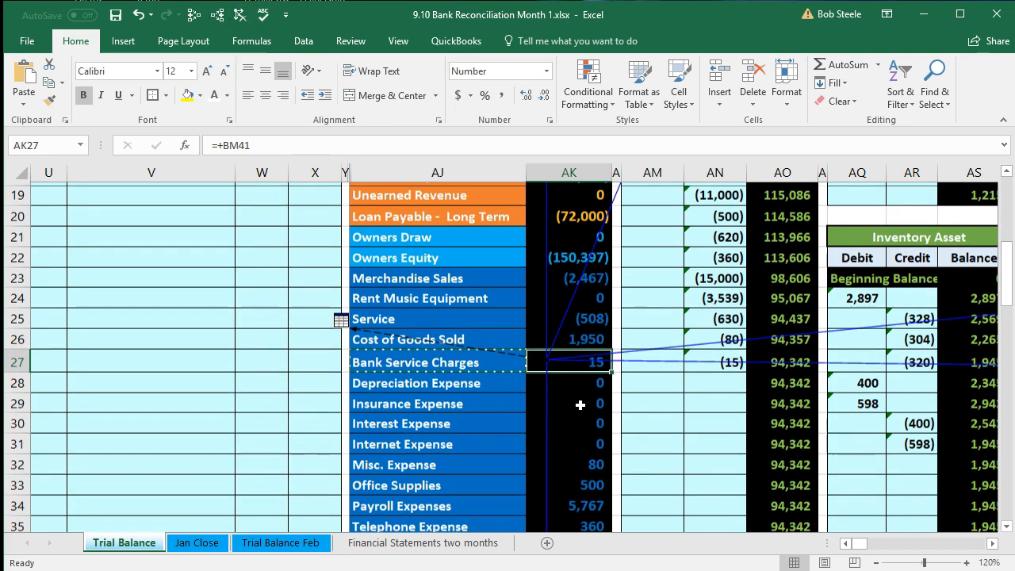
scroll(580, 405, "down", 1)
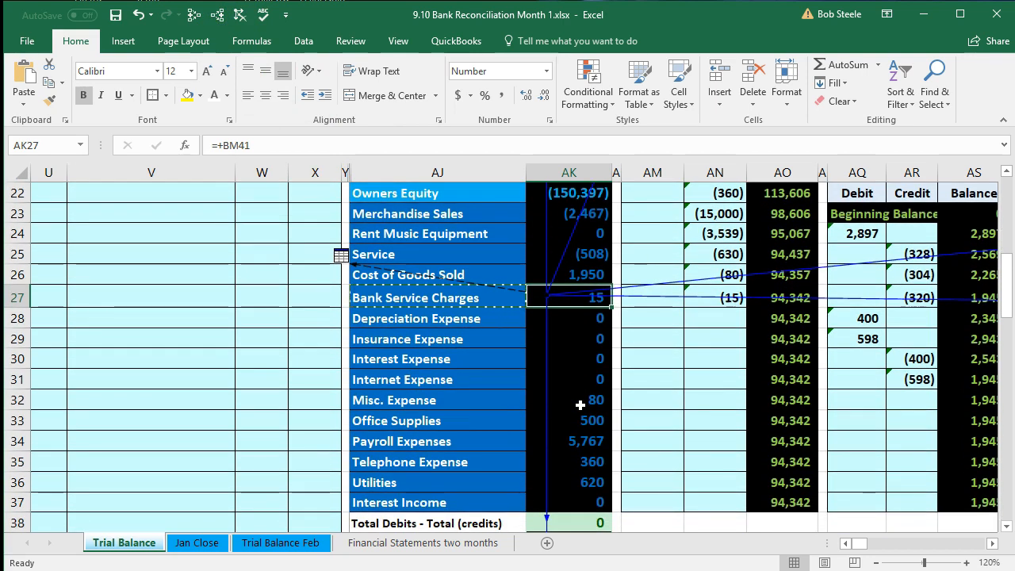
left_click(579, 405)
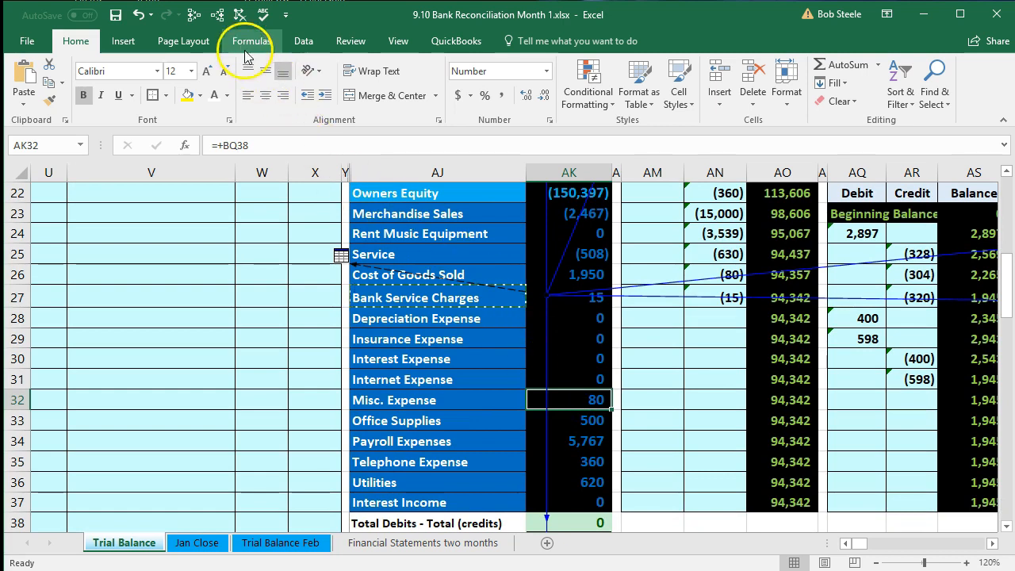
left_click(221, 14)
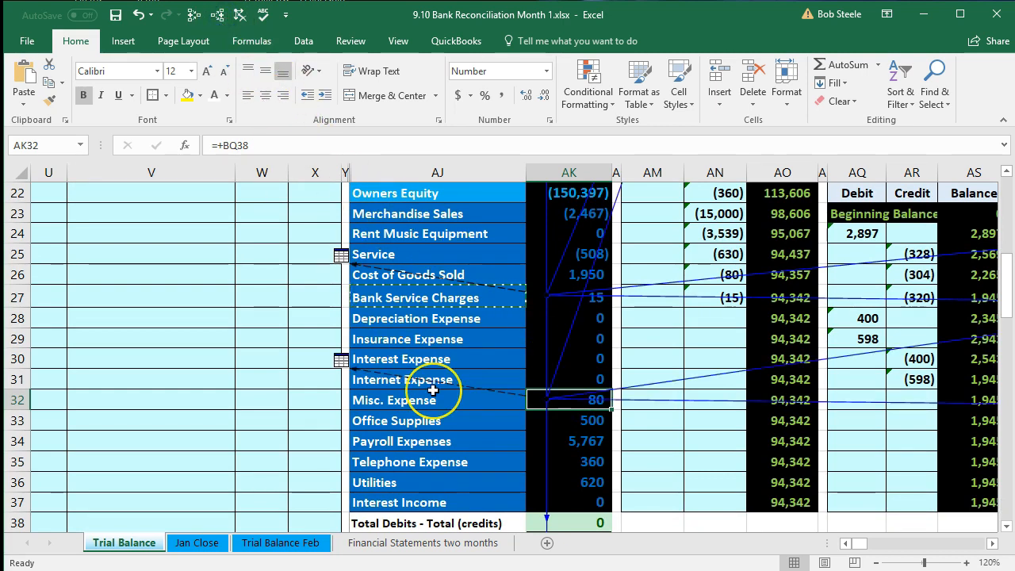
- Unfreeze the panes of the Trial Balance worksheet
scroll(433, 390, "up", 7)
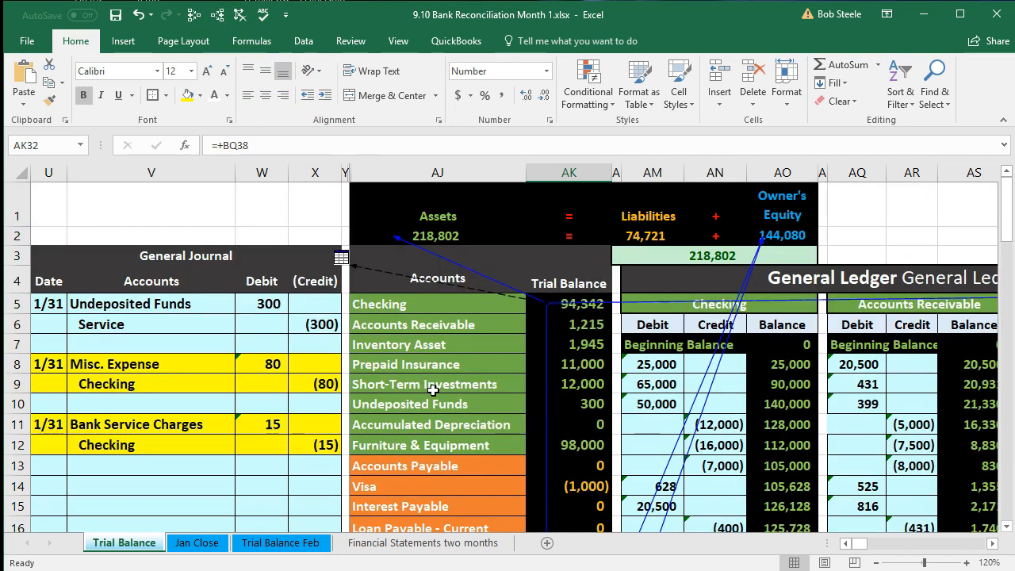
left_click(399, 44)
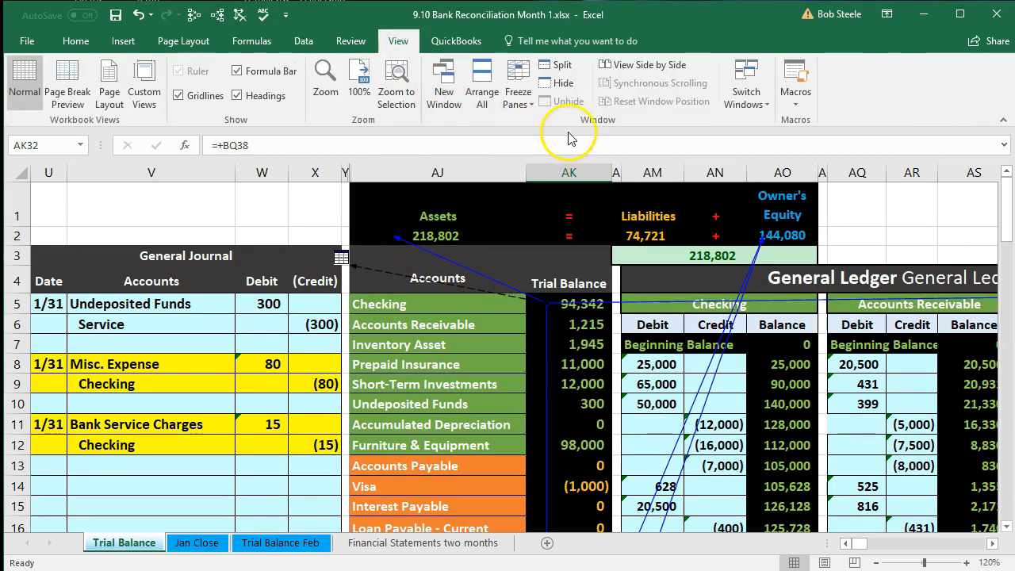
left_click(518, 95)
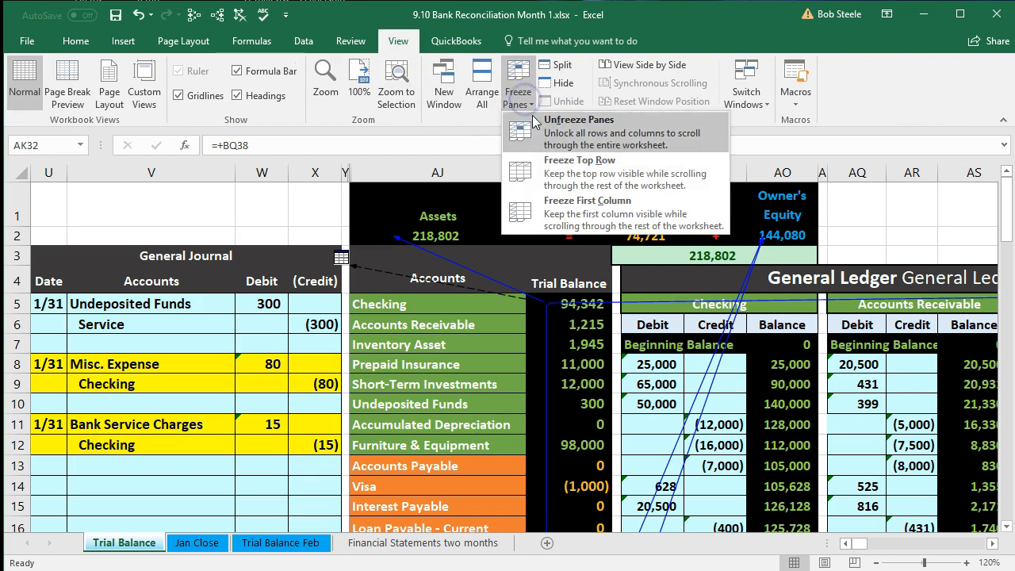
left_click(555, 131)
- Follow the trace arrows across the General Ledger to the Balance Sheet and examine the Cash amount in BX4
left_click(585, 351)
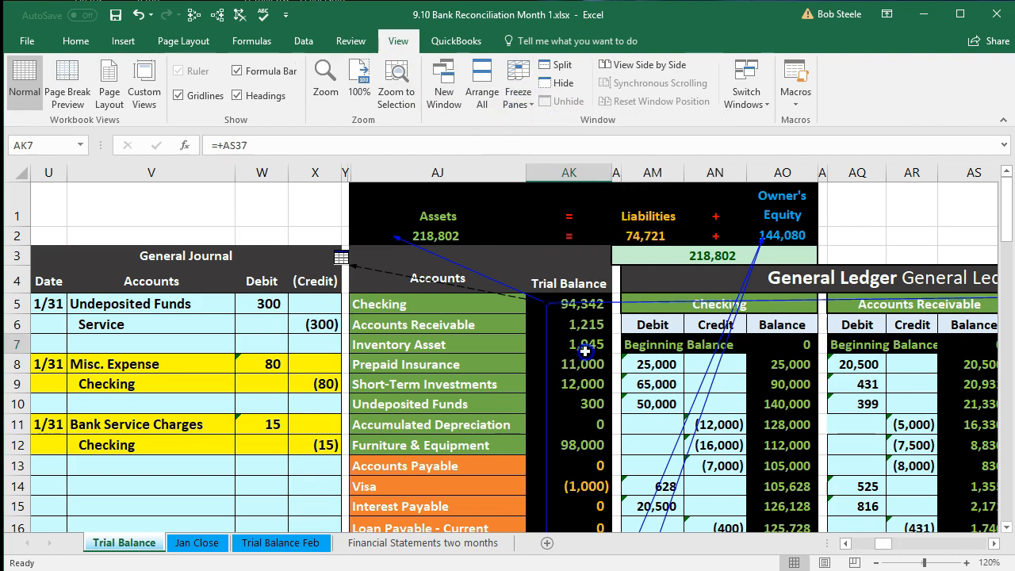
key("Right")
key("Right")
key("Right")
key("Right")
key("Right")
key("Right")
key("Right")
key("Right")
key("Right")
key("Right")
key("Right")
key("Right")
key("Right")
key("Right")
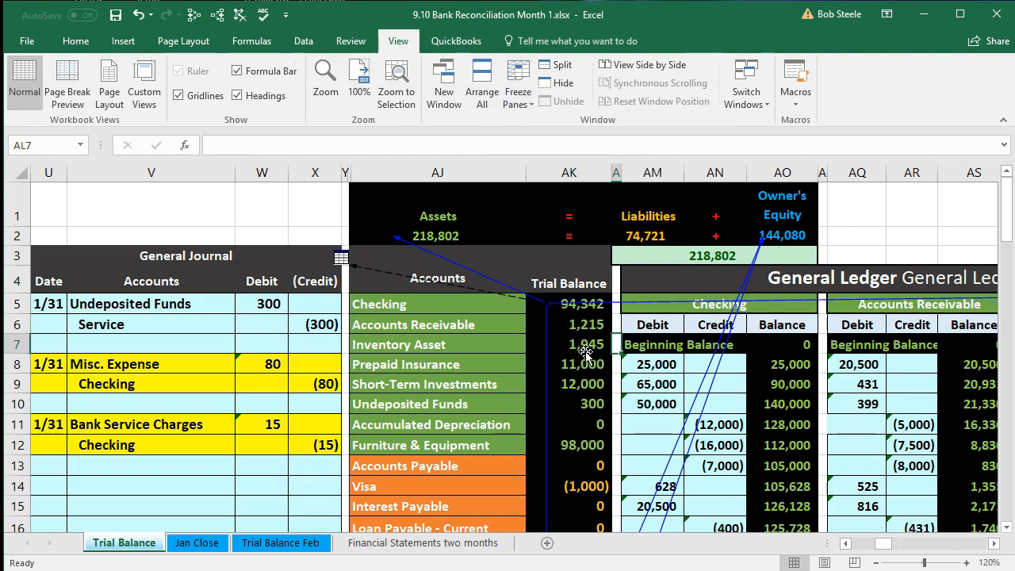
key("Right")
key("Right")
key("Right")
key("Right")
key("Right")
key("Right")
key("Right")
key("Right")
key("Right")
key("Right")
key("Right")
key("Right")
key("Right")
key("Right")
key("Right")
key("Right")
key("Right")
key("Right")
key("Right")
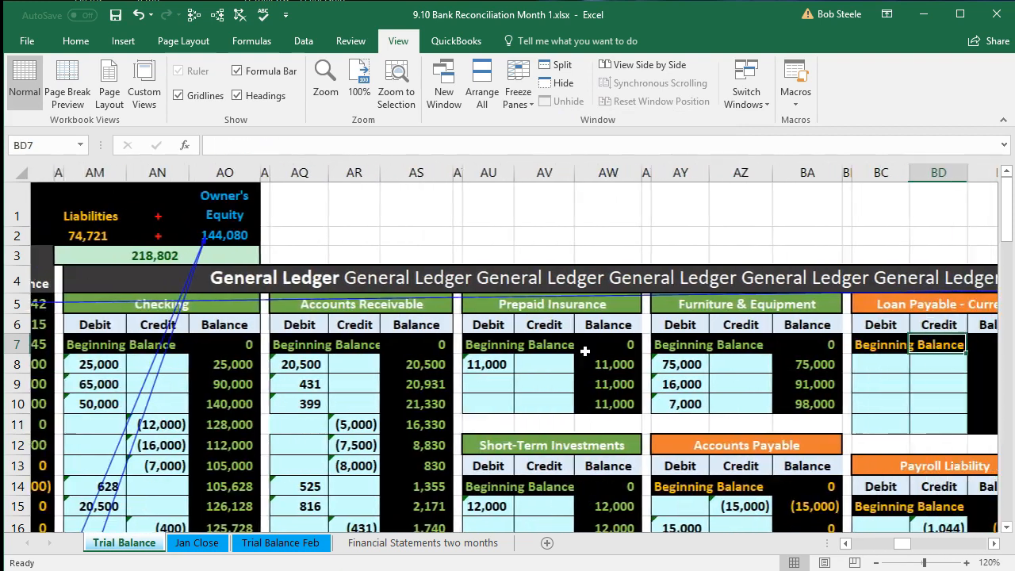
key("Right")
key("Right")
key("Right")
key("Right")
key("Right")
key("Right")
key("Right")
key("Right")
key("Right")
key("Right")
key("Right")
key("Right")
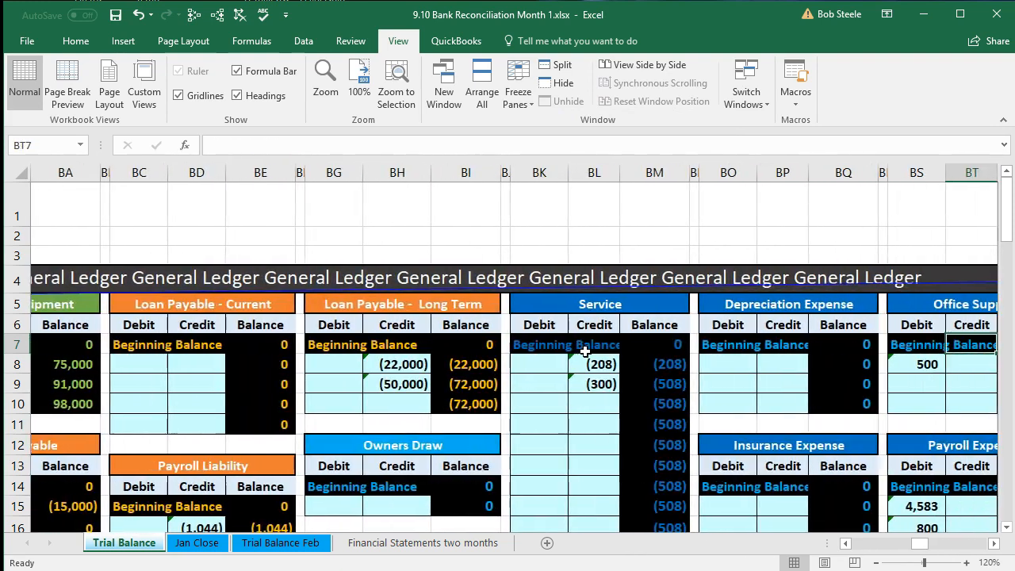
key("Right")
key("Right")
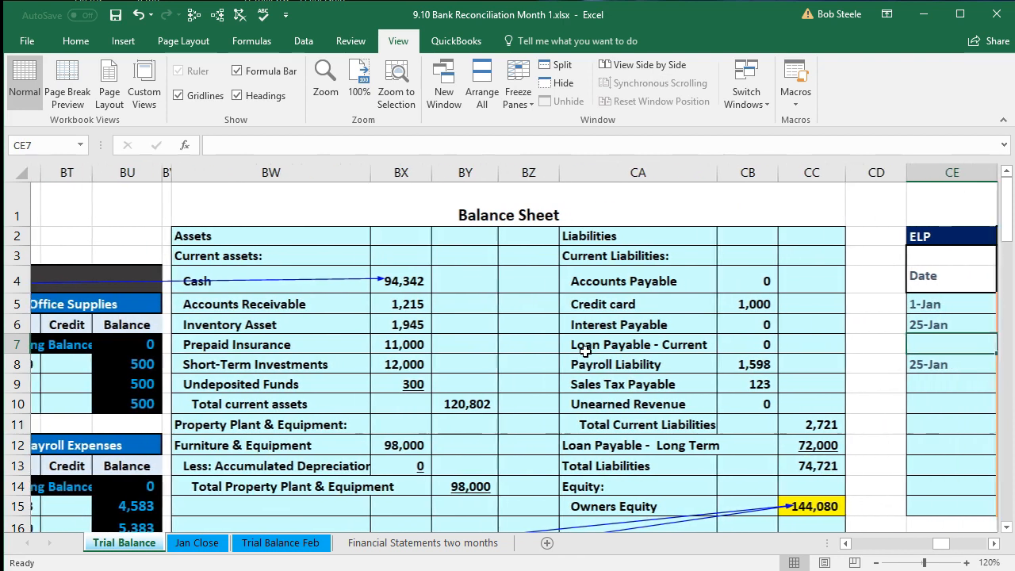
left_click(257, 176)
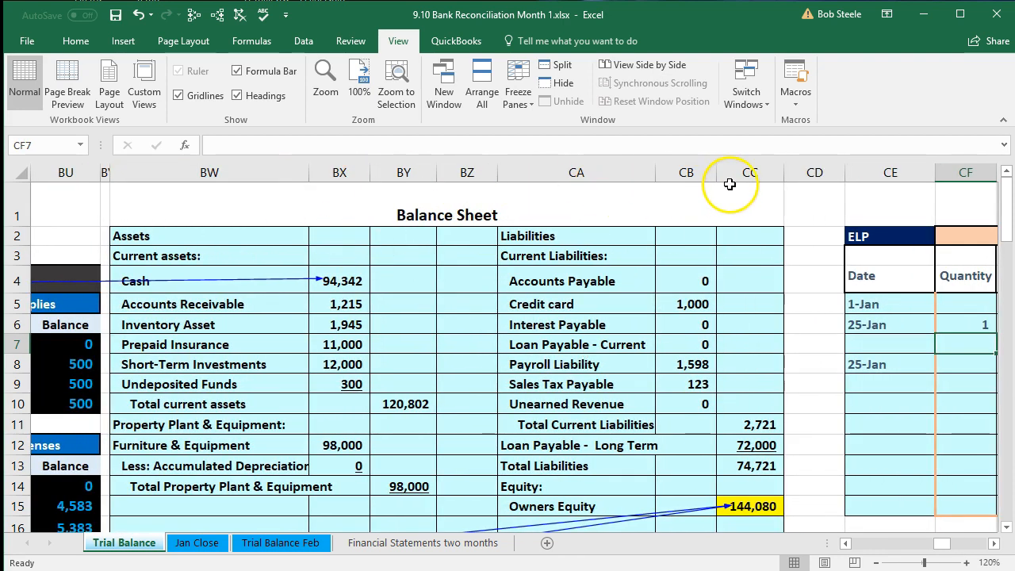
left_click(359, 282)
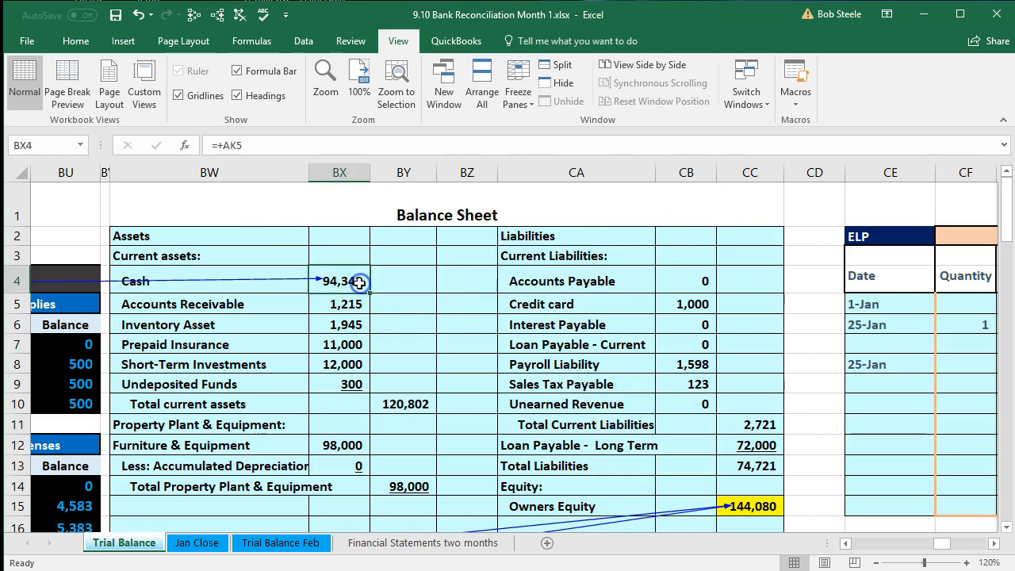
- Examine the Owners Equity formula in CC15 and compare total assets with total liabilities and equity on the Balance Sheet
scroll(359, 282, "down", 1)
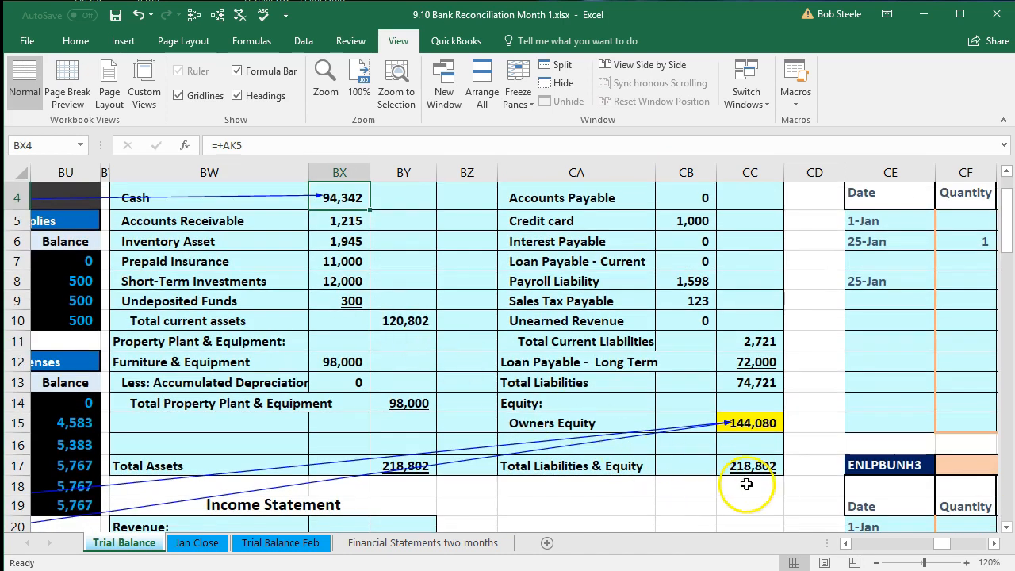
left_click(766, 427)
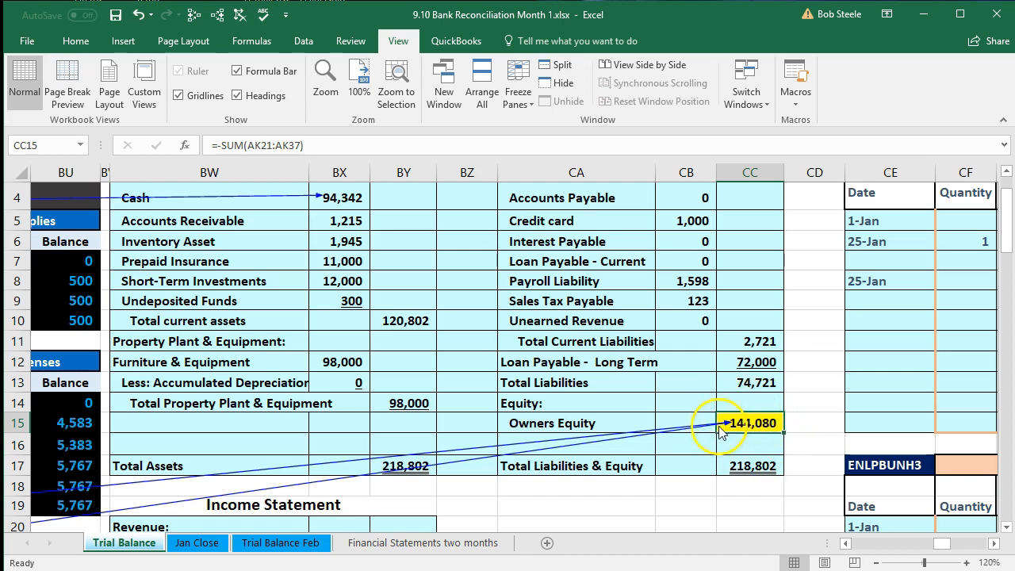
scroll(694, 476, "up", 1)
scroll(690, 448, "down", 2)
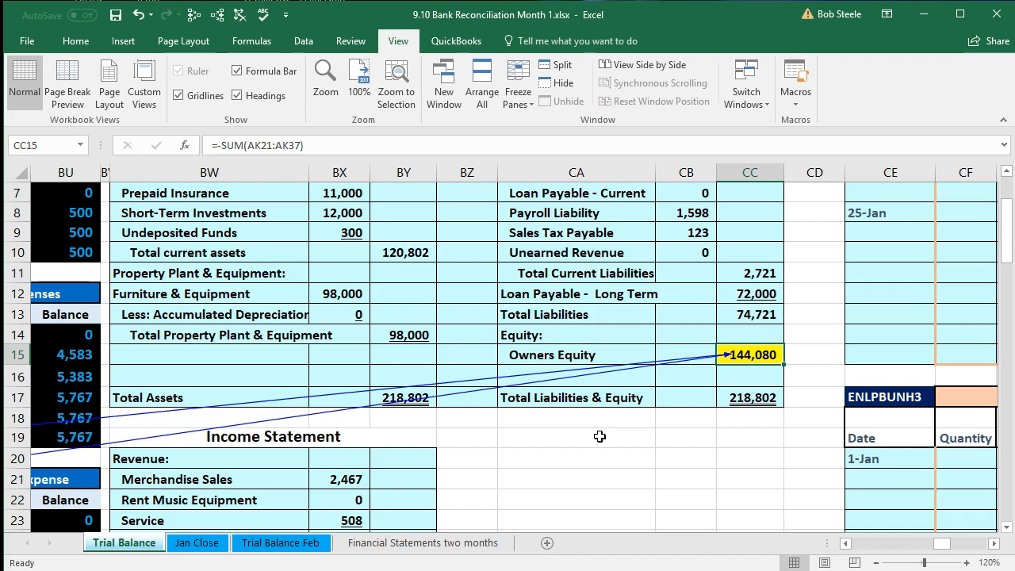
- Examine the Bank Service Charges amount in BX28 and the Misc. Expense amount in BX33 on the Income Statement
scroll(600, 436, "down", 4)
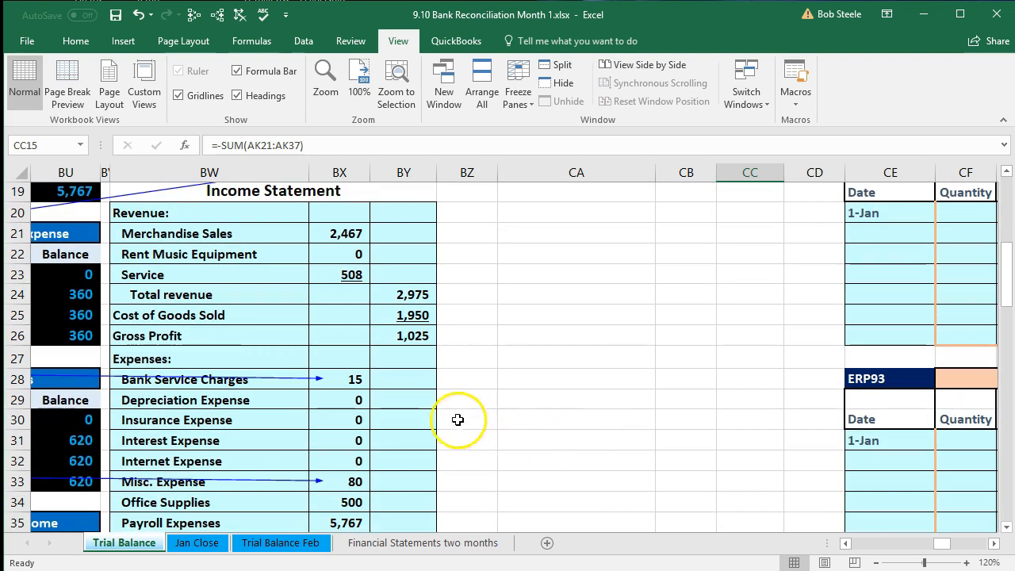
left_click(355, 378)
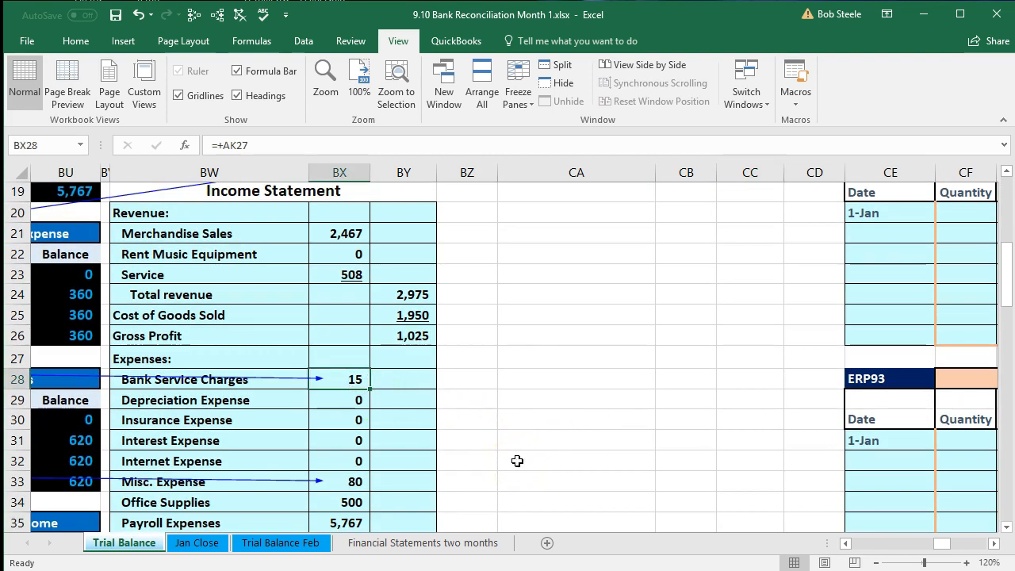
scroll(517, 461, "down", 1)
left_click(363, 422)
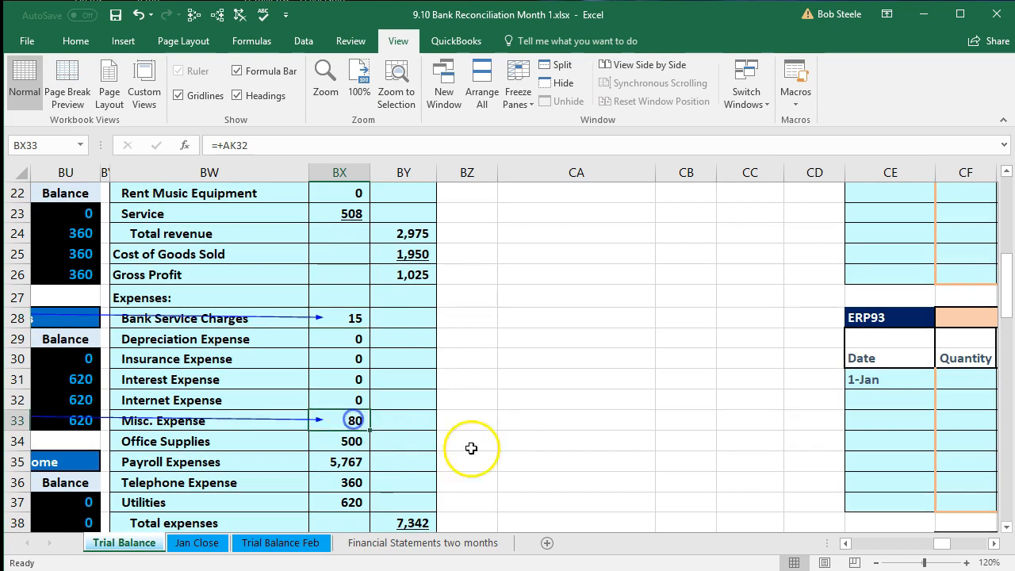
- Examine Net Income in BY42 and its flow through the Statement of Owner's Equity to the ending balance in BY50
scroll(503, 447, "down", 2)
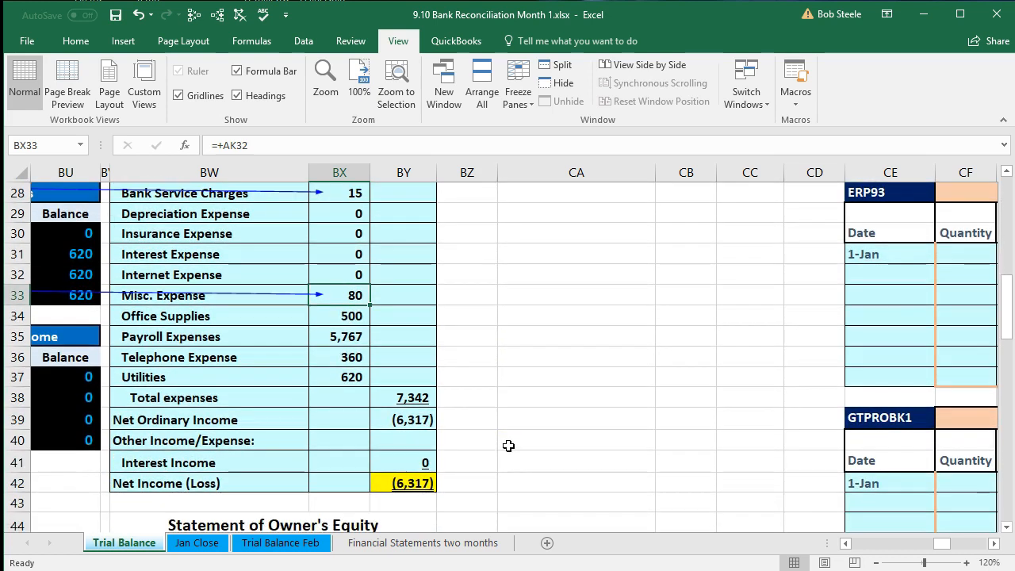
left_click(410, 483)
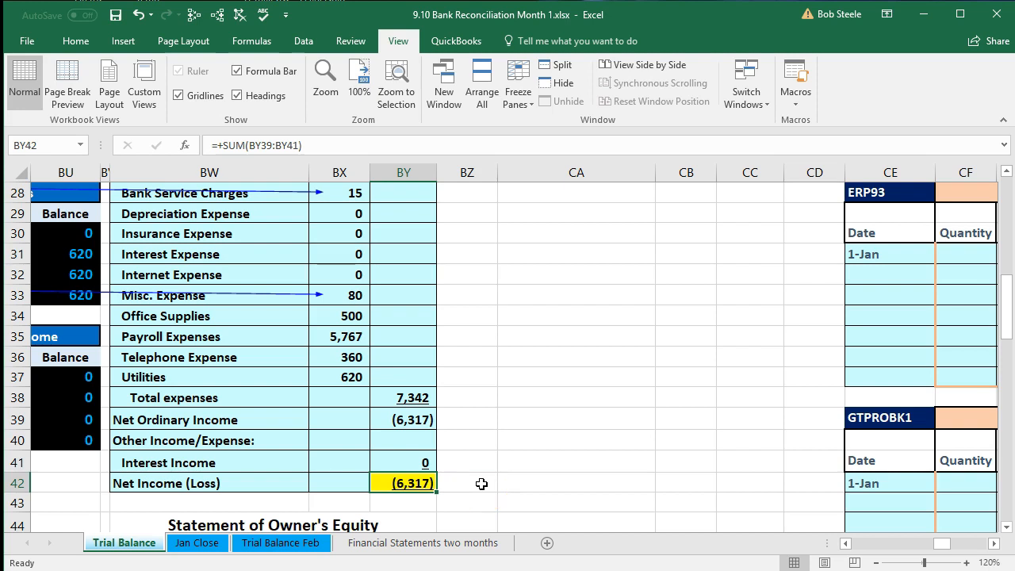
scroll(482, 484, "down", 3)
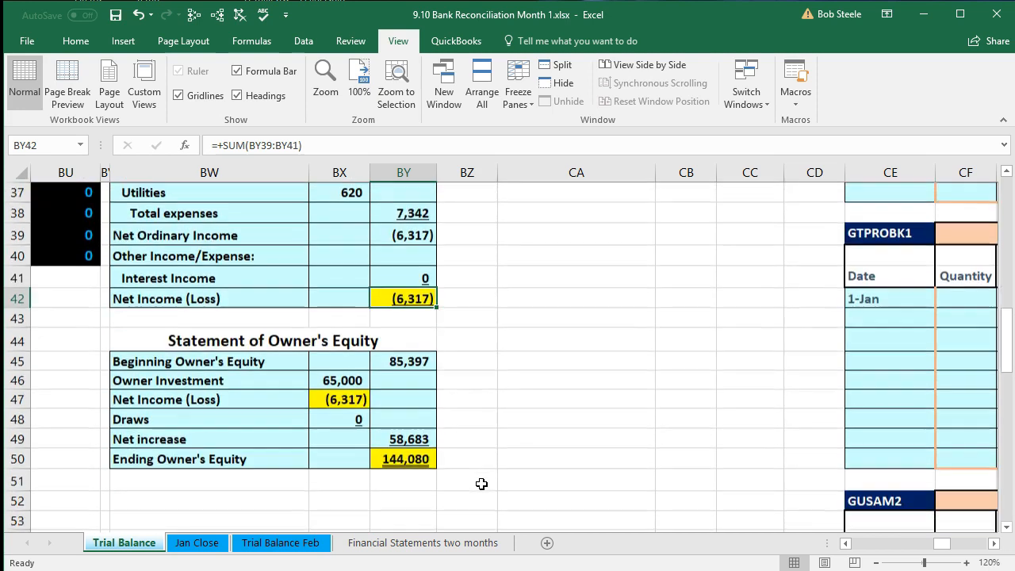
left_click(350, 405)
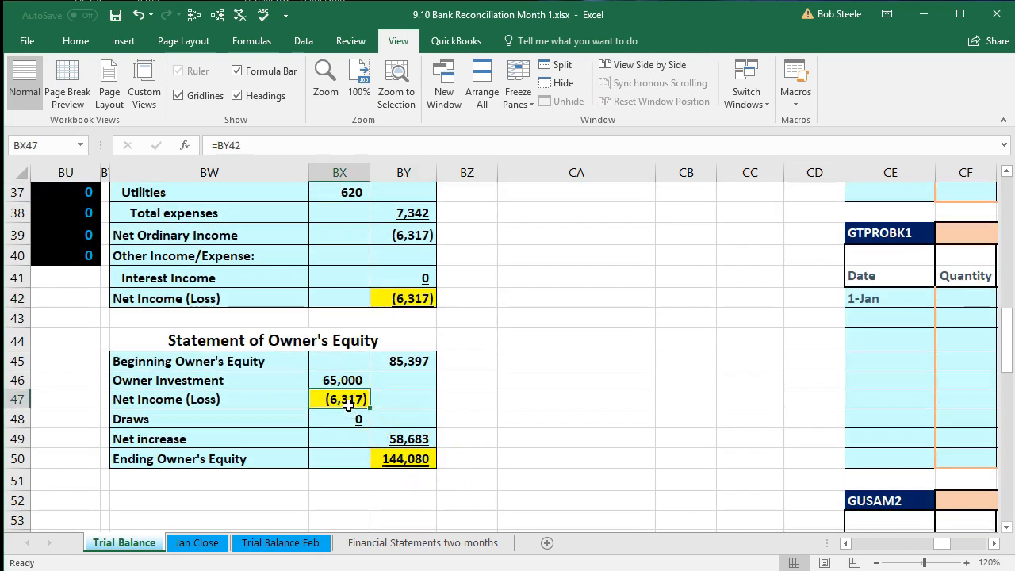
left_click(402, 359)
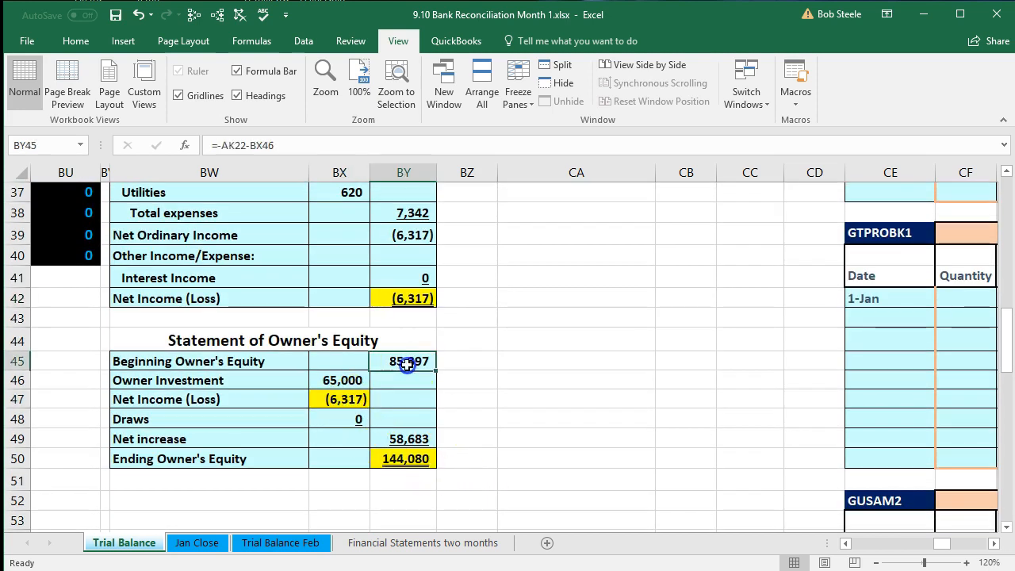
left_click(343, 386)
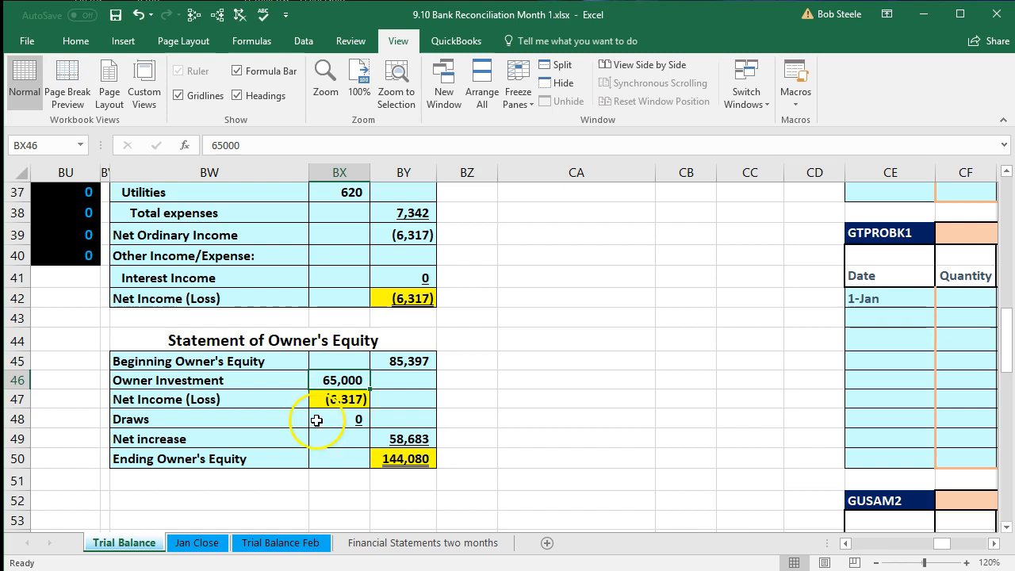
left_click(375, 460)
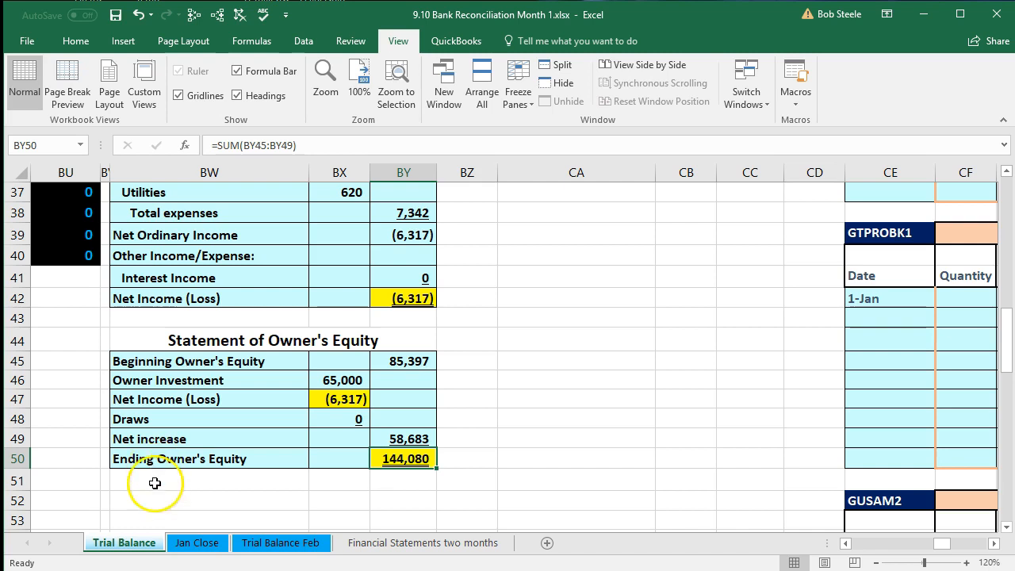
- On the Jan Close worksheet, examine the Owners Equity closing balance in I22 and the Merchandise Sales closing entry across row 24
left_click(196, 546)
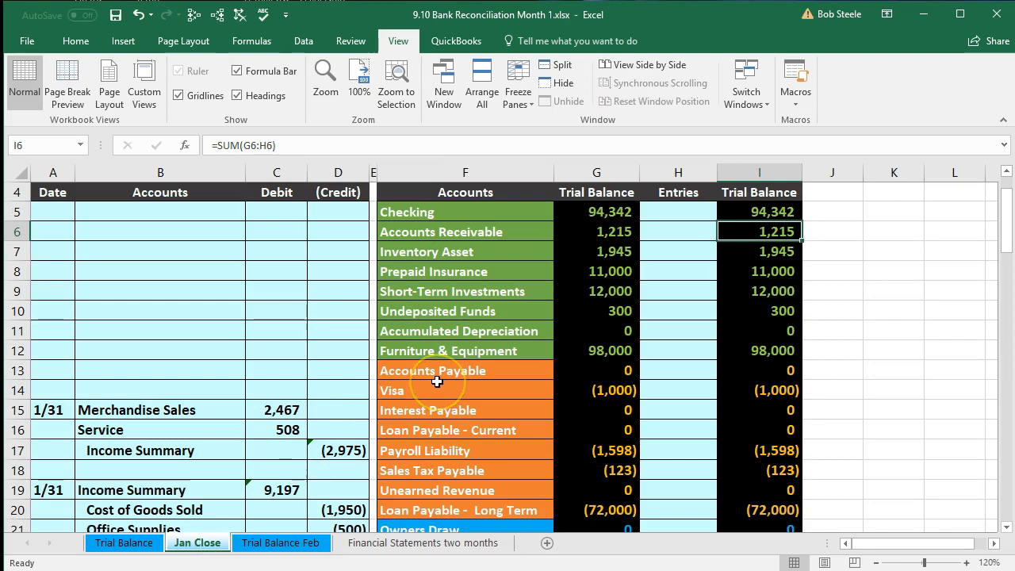
scroll(438, 382, "down", 1)
scroll(437, 381, "down", 5)
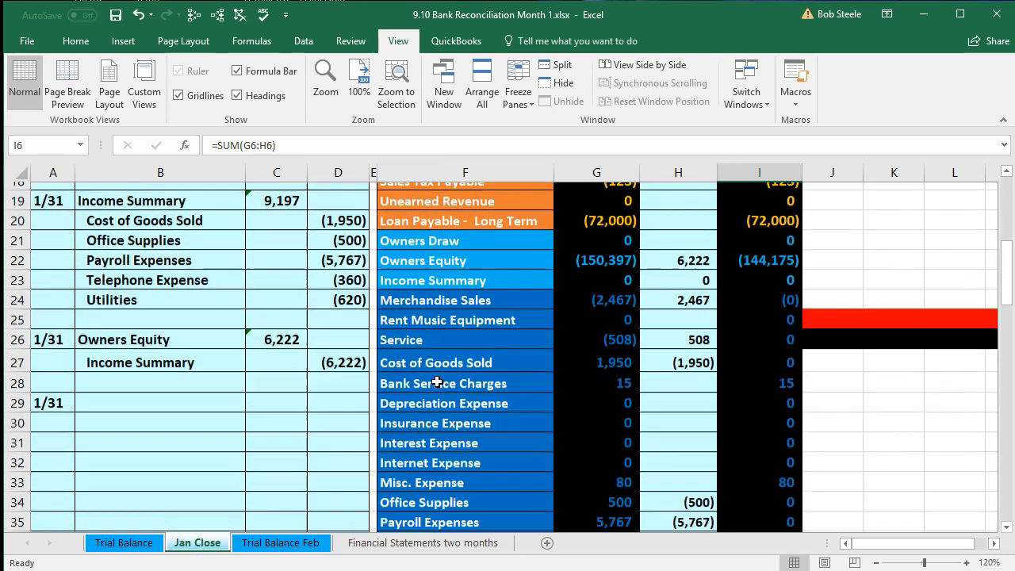
scroll(478, 375, "up", 1)
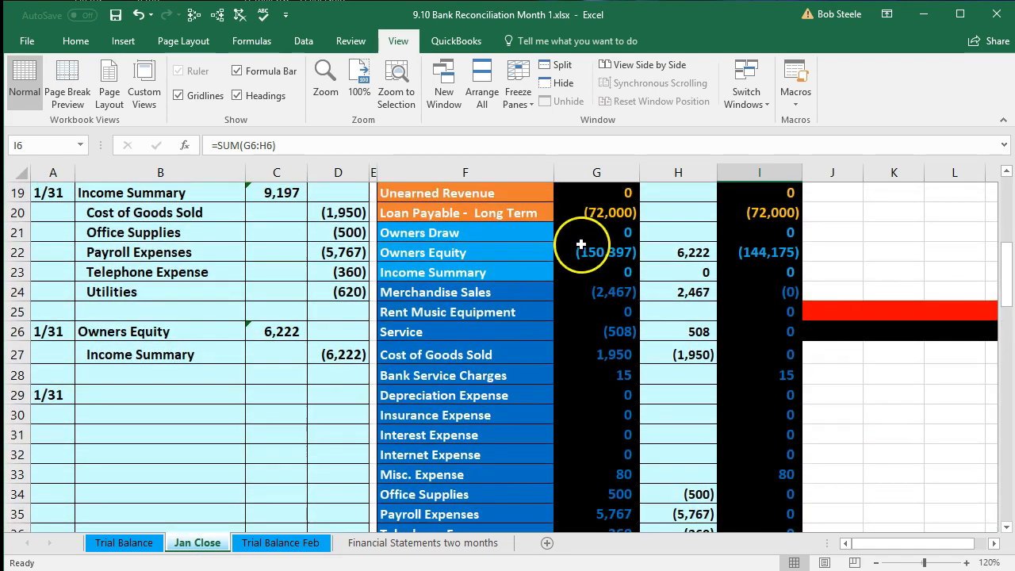
left_click(752, 251)
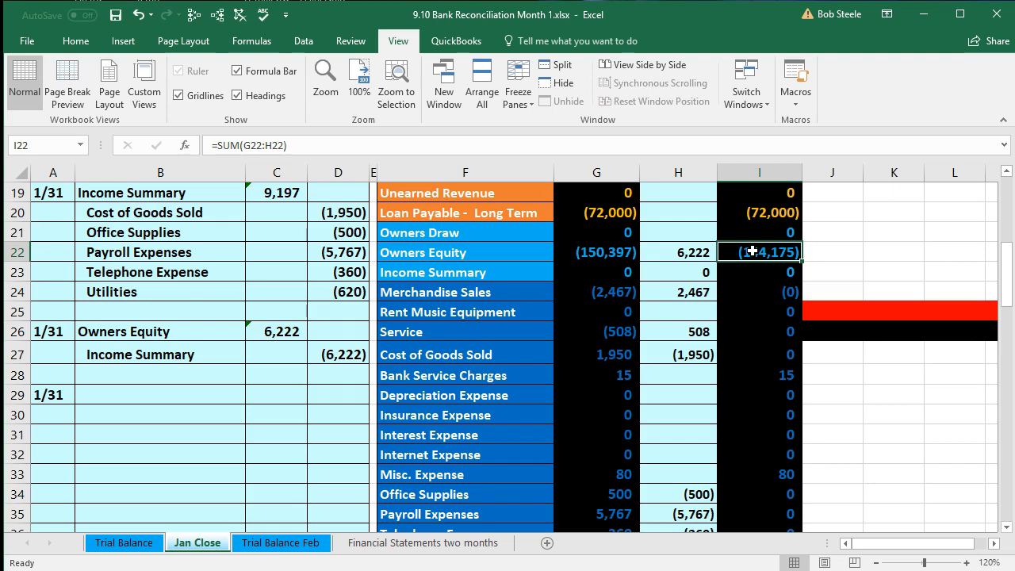
left_click(611, 295)
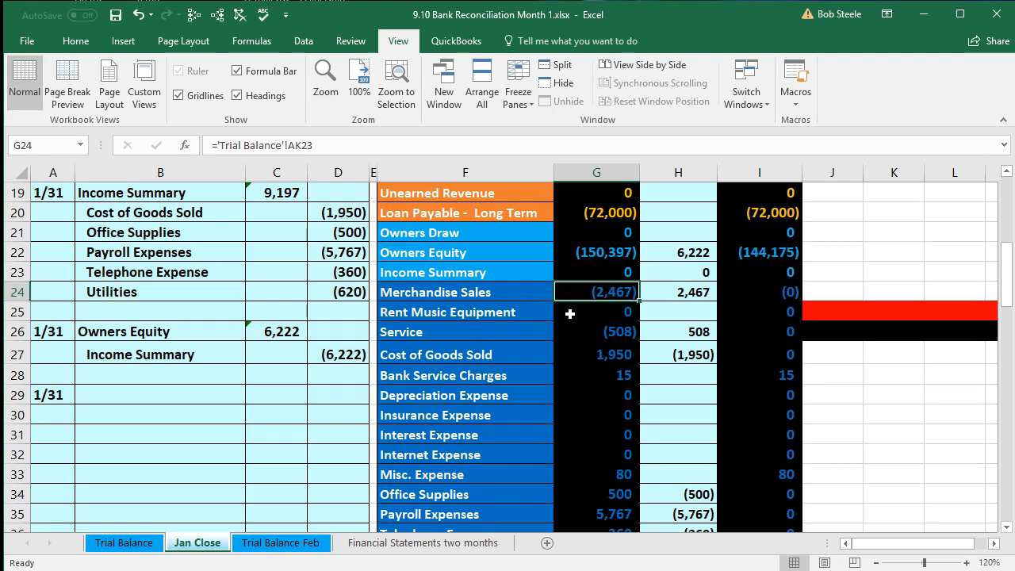
left_click(695, 293)
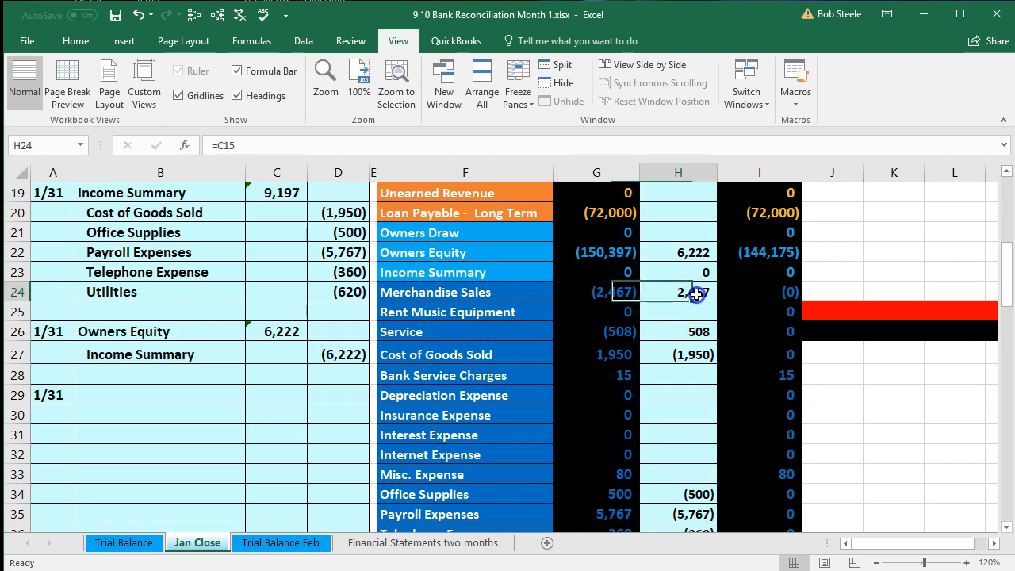
left_click(748, 294)
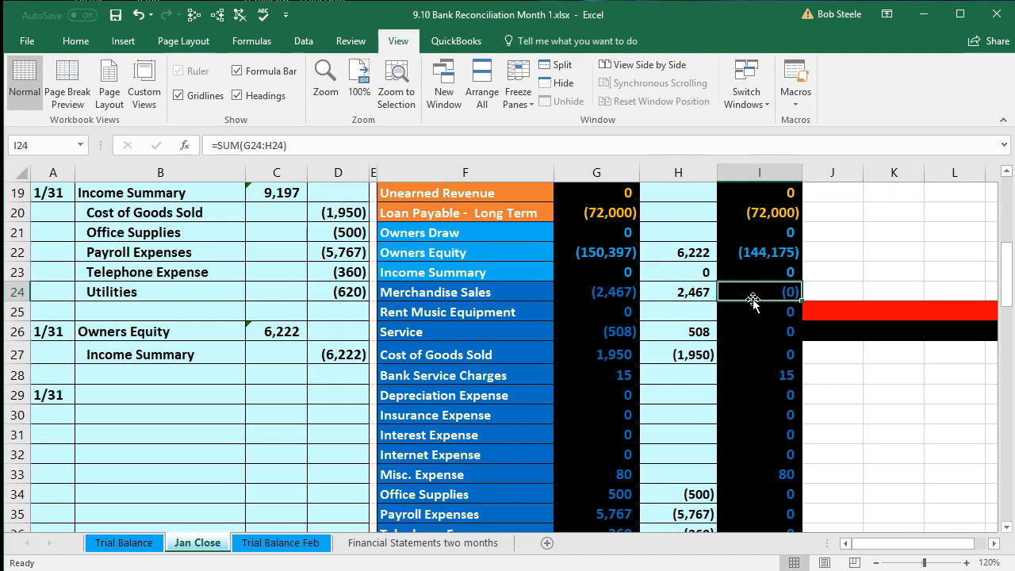
- Compare the sum of the income statement accounts in G24:G38 with the sum of the balance sheet accounts in G5:G22
left_click_drag(607, 294, 601, 462)
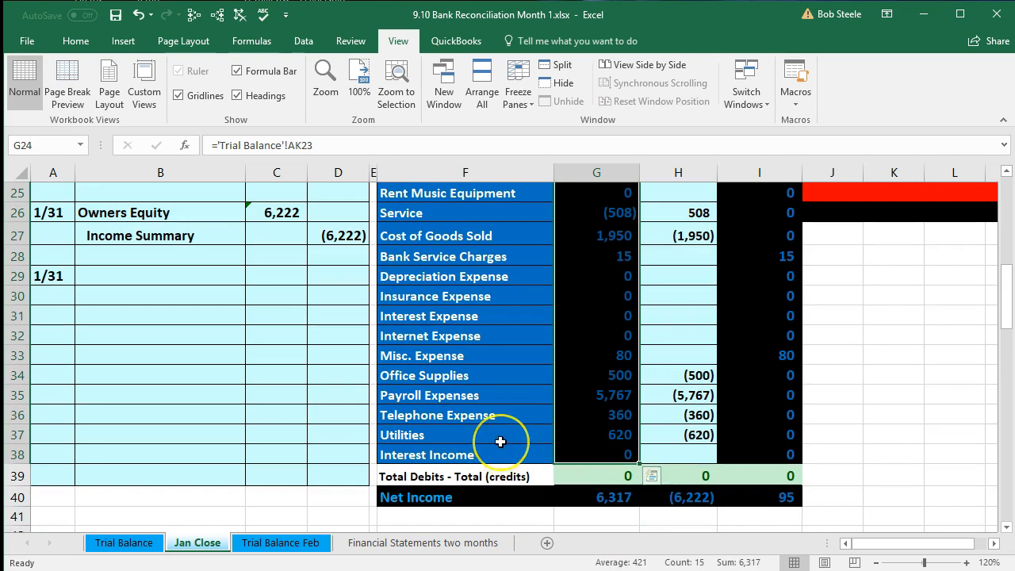
scroll(501, 444, "up", 1)
scroll(501, 442, "up", 5)
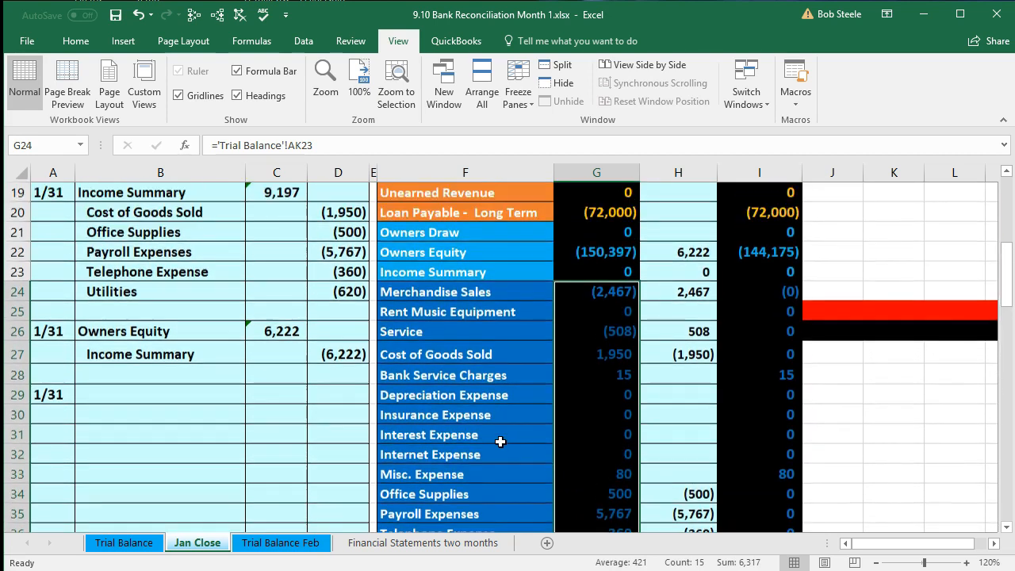
scroll(501, 436, "up", 1)
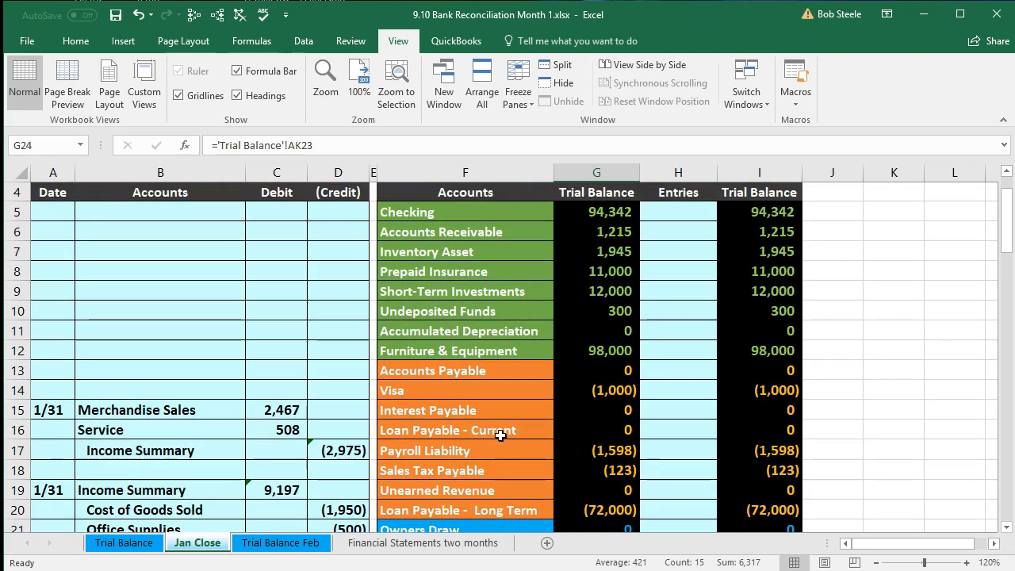
left_click_drag(591, 212, 587, 469)
scroll(587, 470, "down", 1)
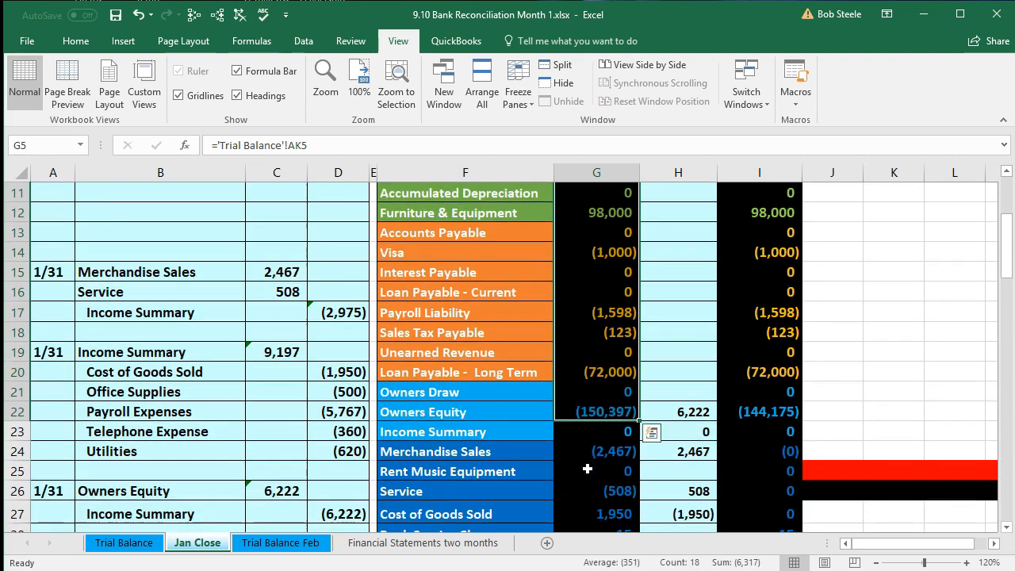
- Check the sum of the post-closing balances in I23:I33, from Income Summary through Misc. Expense
left_click(807, 452)
scroll(792, 433, "down", 2)
left_click_drag(777, 312, 777, 510)
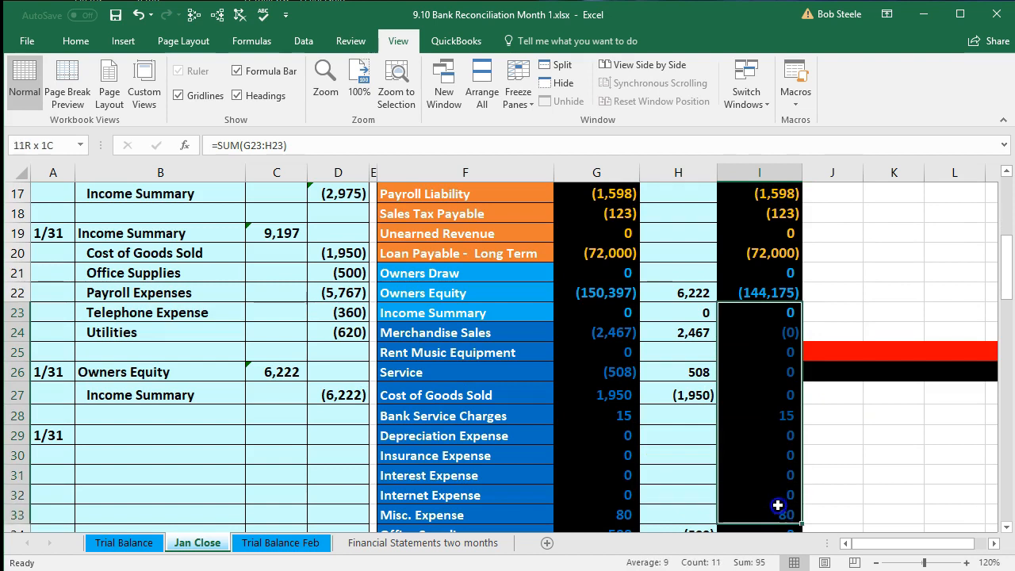
- Fill cells J28 and J33 in yellow to flag the Bank Service Charges and Misc. Expense balances
right_click(837, 417)
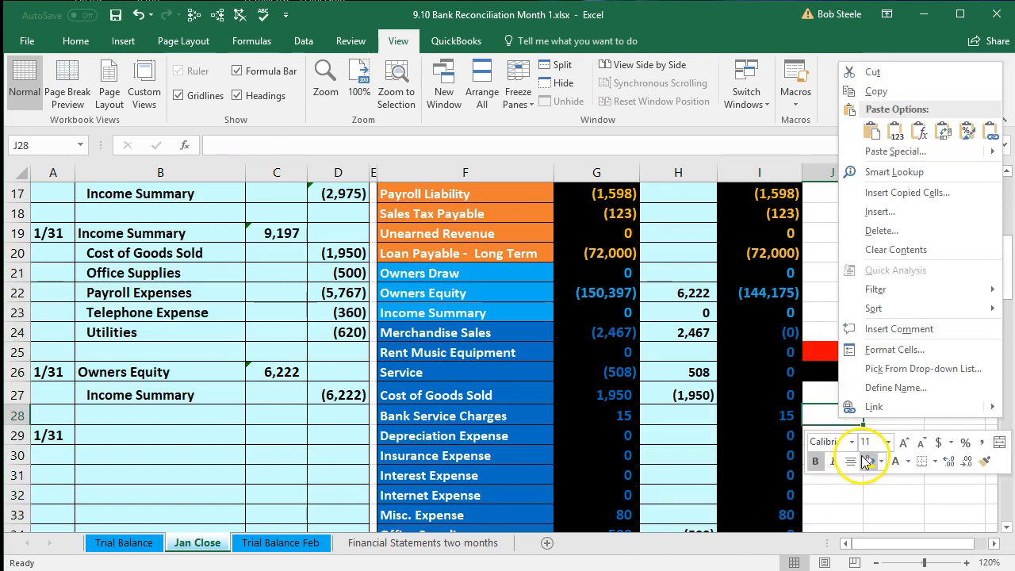
left_click(869, 461)
scroll(840, 452, "down", 1)
right_click(840, 452)
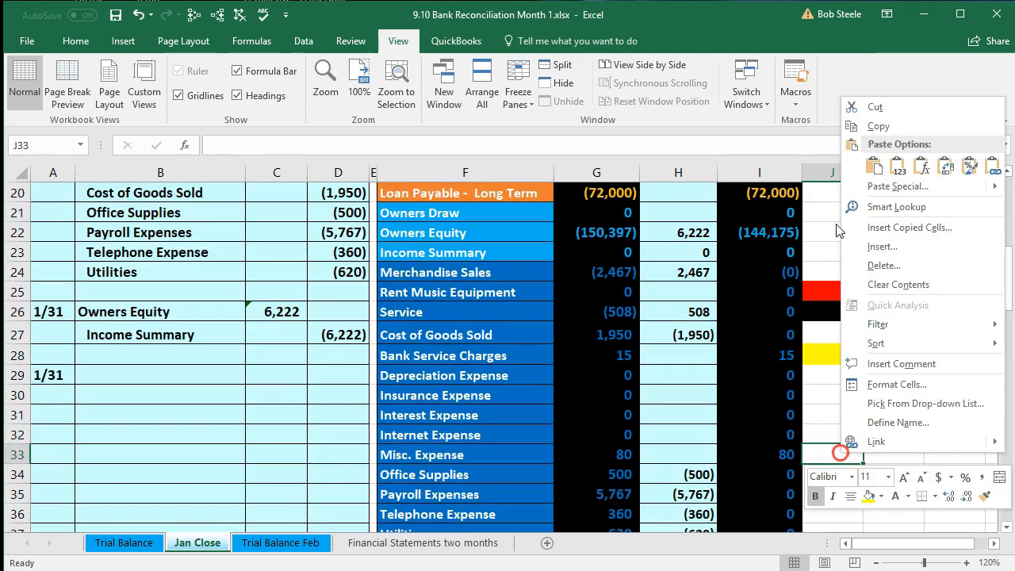
left_click(863, 492)
- Examine the empty closing entry area at C31 and the post-closing Owners Equity formula in I22
left_click(846, 408)
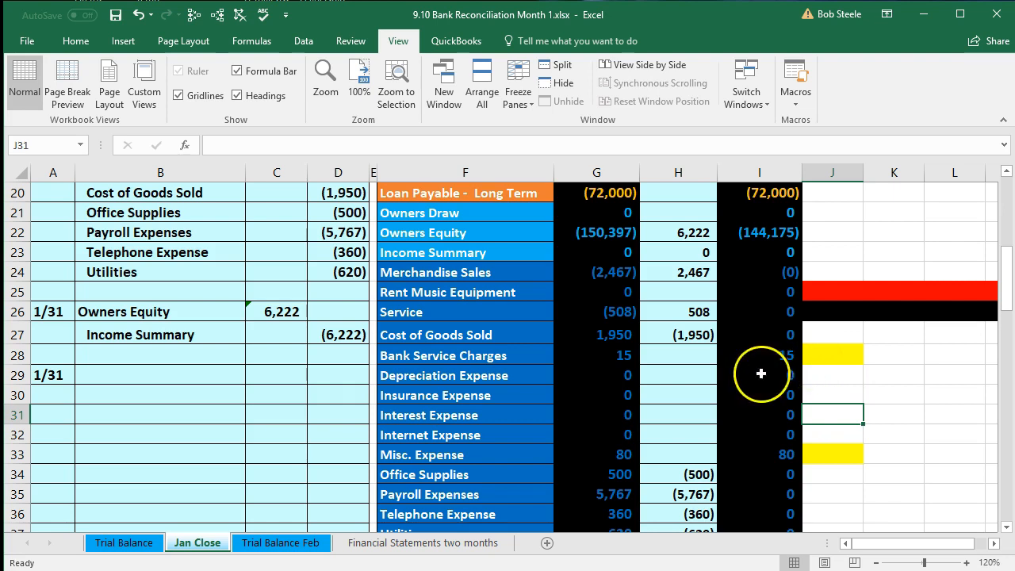
left_click(282, 410)
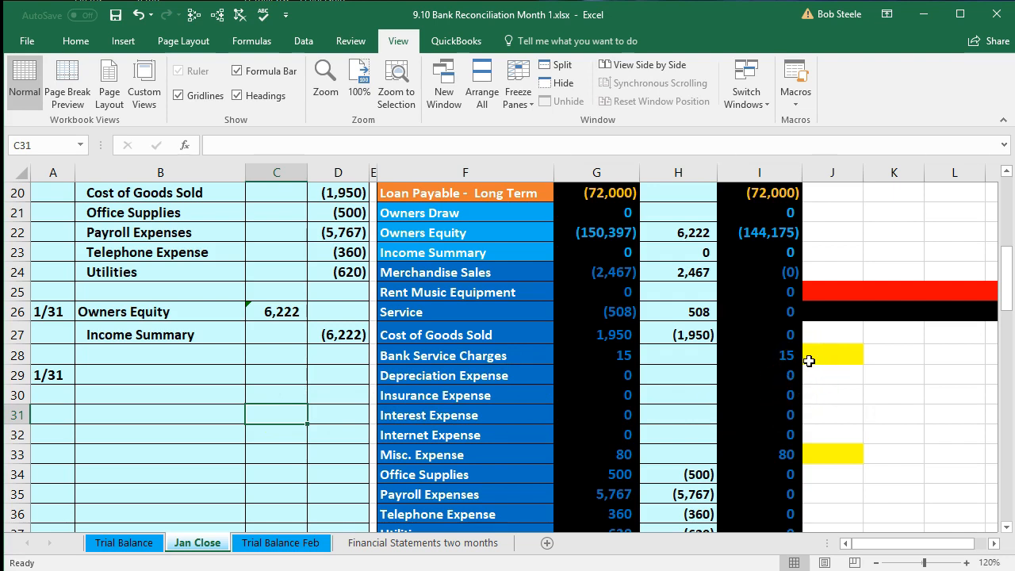
left_click(782, 234)
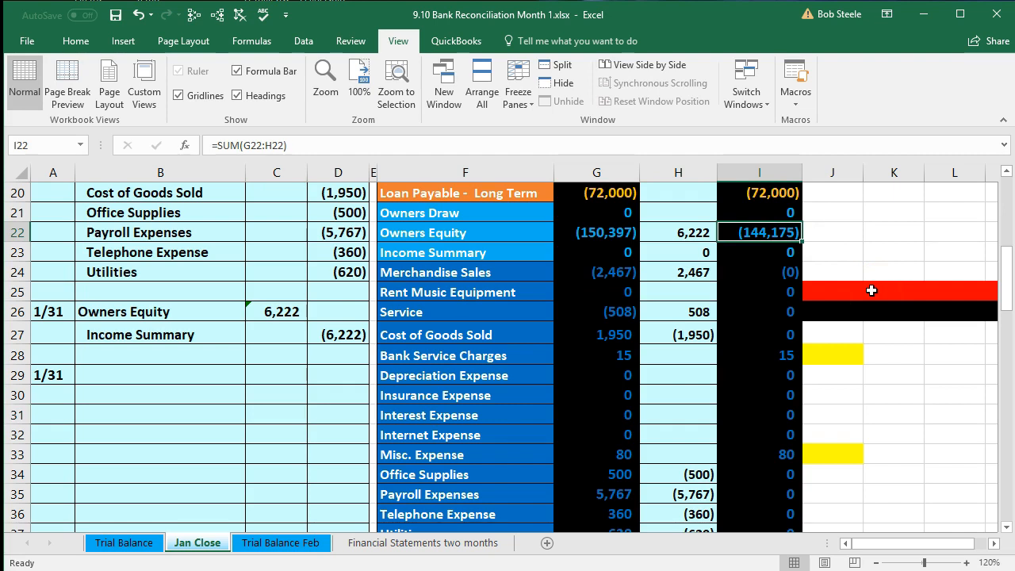
- On the Trial Balance Feb worksheet, move from the bank reconciliation back to the Balance Sheet and examine it
left_click(270, 555)
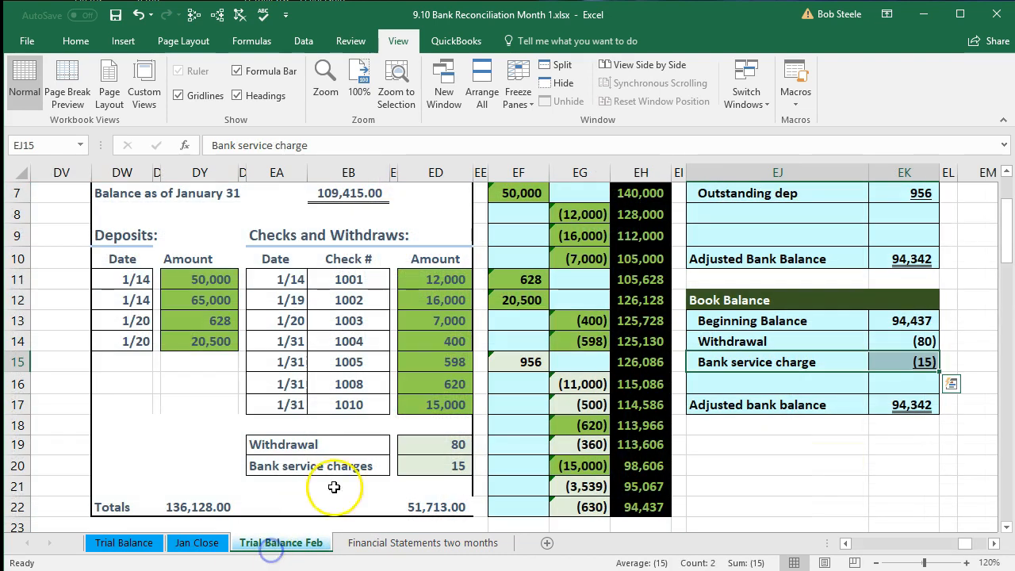
left_click(459, 361)
key("Left")
key("Left")
key("Left")
key("Left")
key("Left")
key("Left")
key("Left")
key("Left")
key("Left")
key("Left")
key("Left")
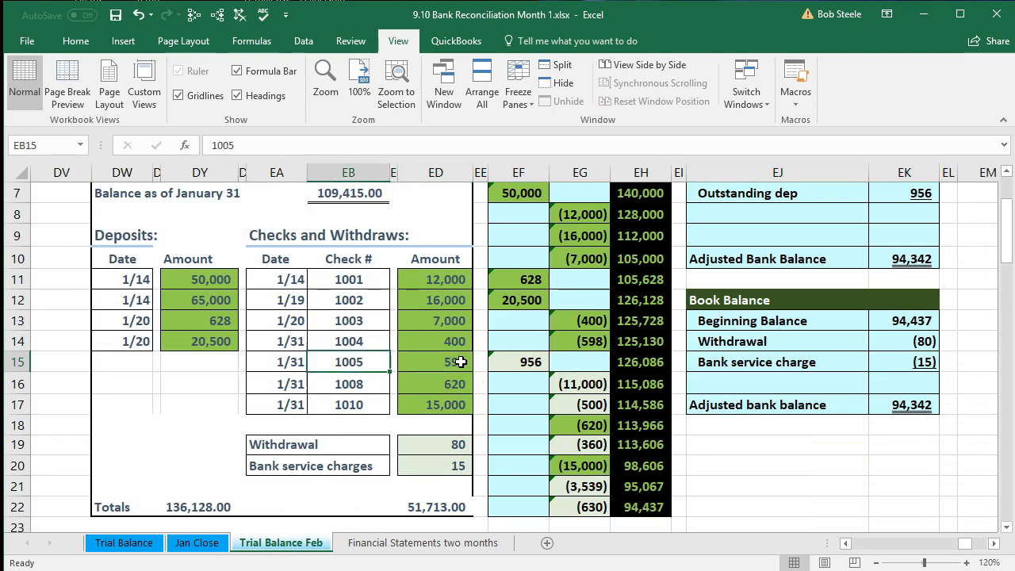
key("Left")
key("Left")
key("Left")
key("Left")
key("Left")
key("Left")
key("Left")
key("Left")
key("Left")
key("Left")
key("Left")
key("Left")
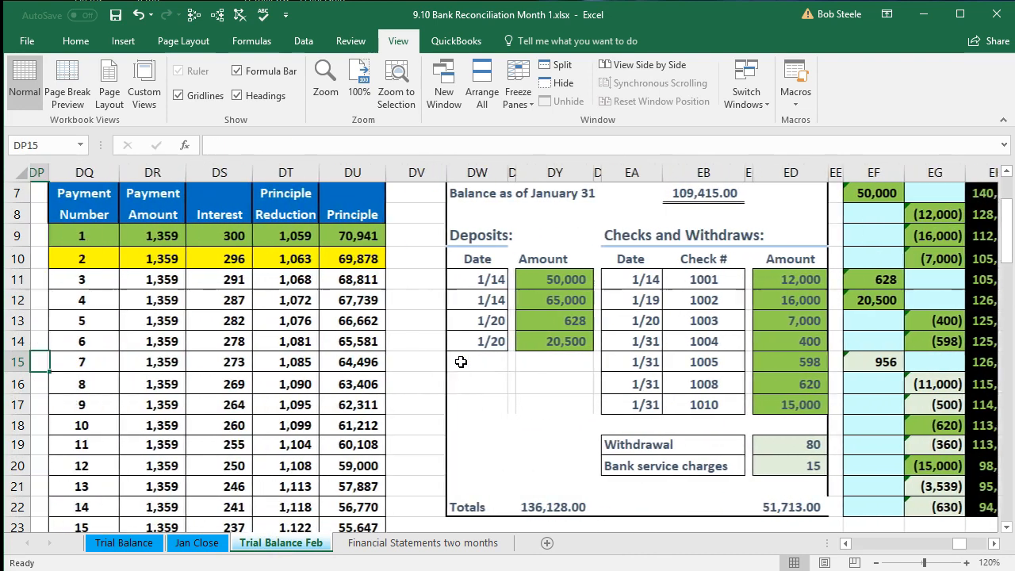
key("Left")
key("Left")
key("Left")
key("Left")
key("Left")
key("Left")
key("Left")
key("Left")
key("Left")
key("Left")
key("Left")
key("Left")
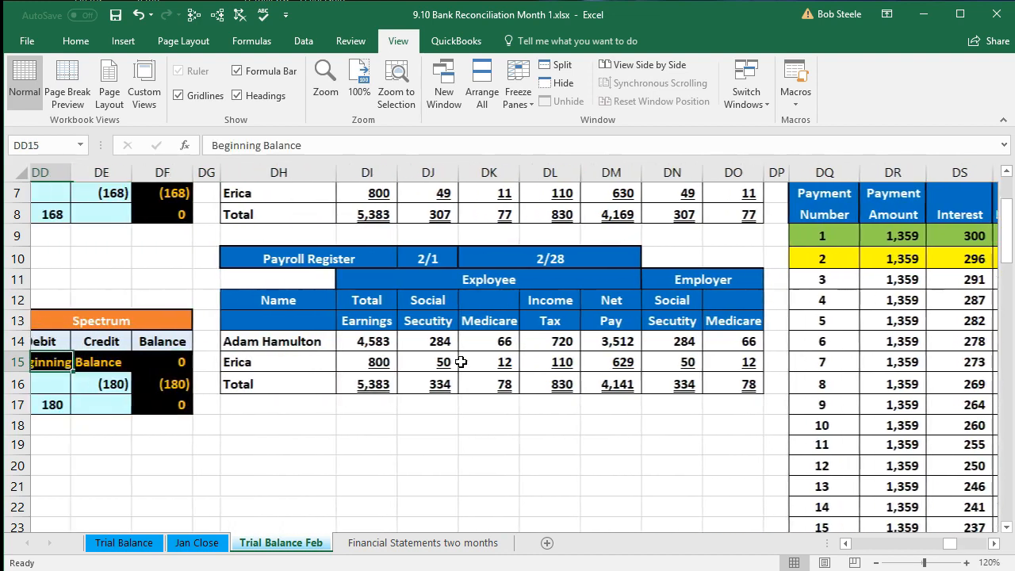
key("Left")
key("Left")
key("Left")
key("Left")
key("Left")
key("Left")
key("Left")
key("Left")
key("Left")
key("Left")
key("Left")
key("Left")
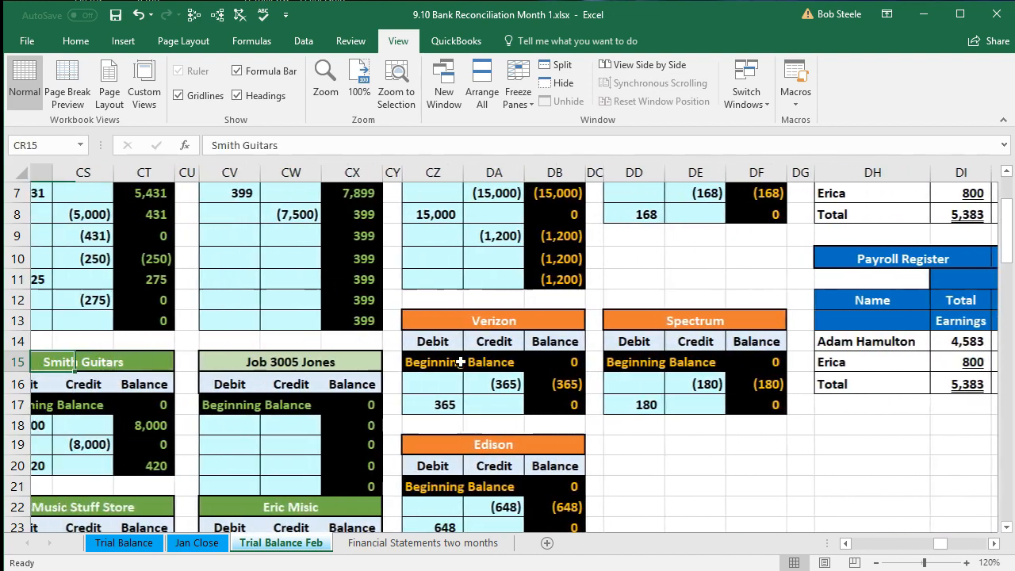
key("Left")
key("Left")
key("Left")
key("Left")
key("Left")
key("Left")
key("Left")
key("Left")
key("Left")
key("Left")
key("Left")
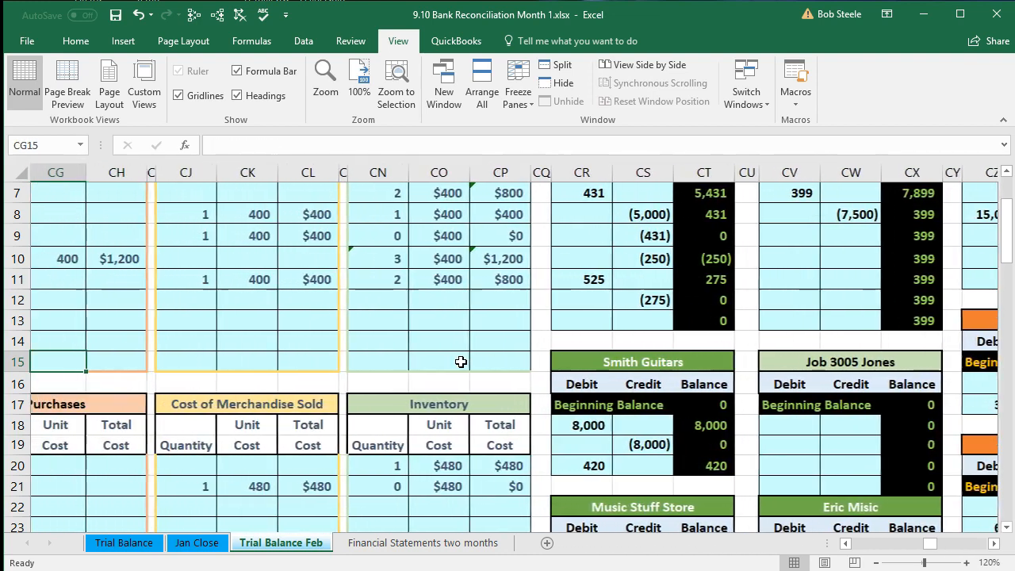
key("Left")
key("Left")
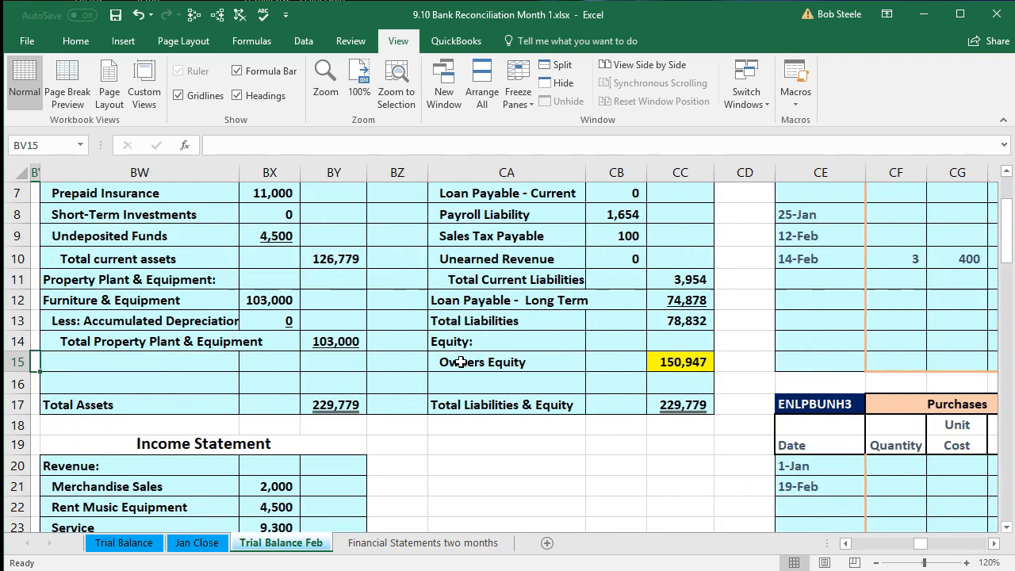
scroll(352, 325, "up", 2)
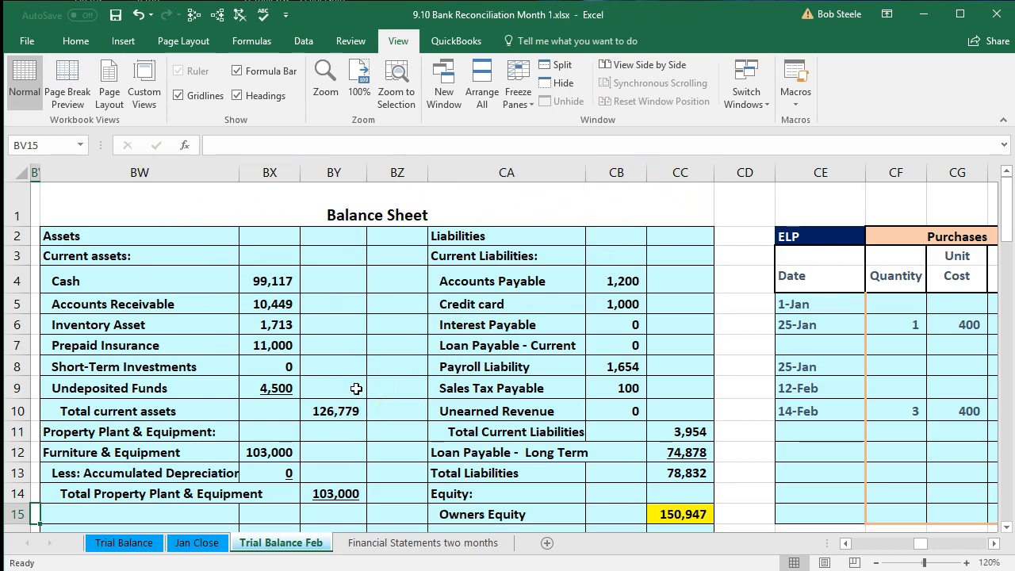
- Compare February's Beginning Owner's Equity in BY45 with January's Ending Owner's Equity in BY50 on the Trial Balance worksheet
scroll(356, 388, "down", 5)
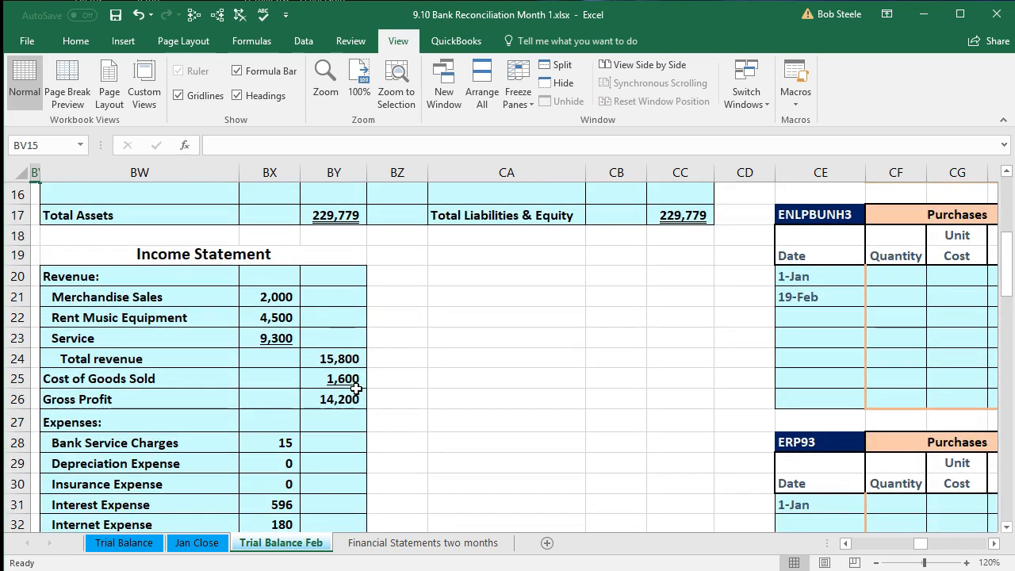
scroll(356, 388, "down", 7)
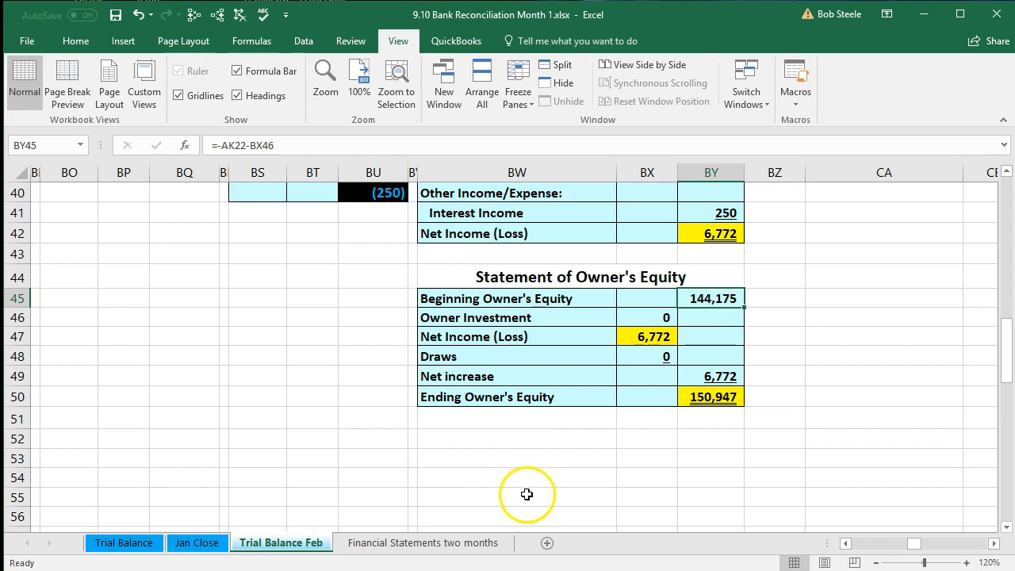
left_click(136, 549)
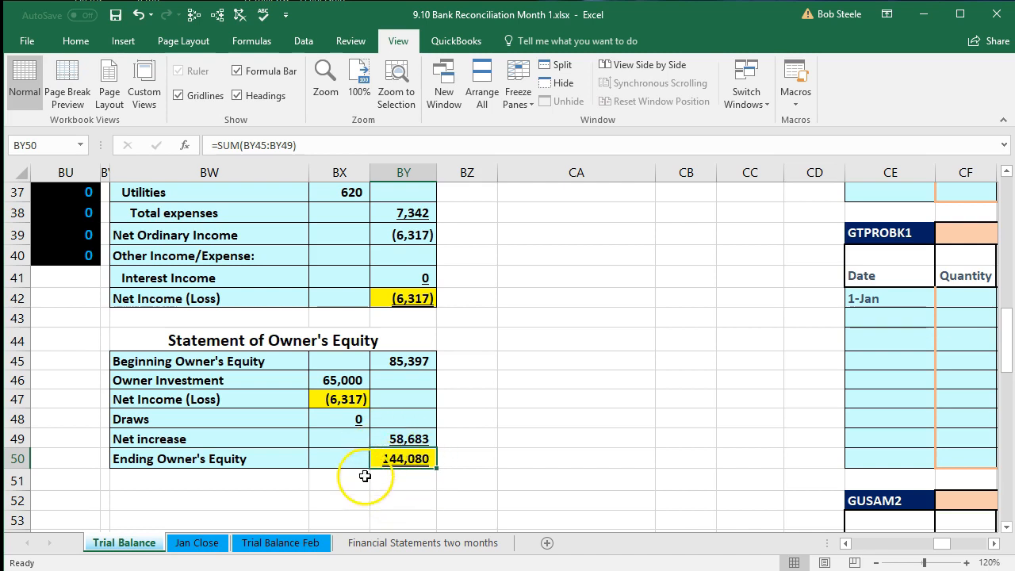
- On the Trial Balance Feb worksheet, move from the Statement of Owner's Equity back through the General Ledger and examine its asset, liability and equity accounts
left_click(292, 548)
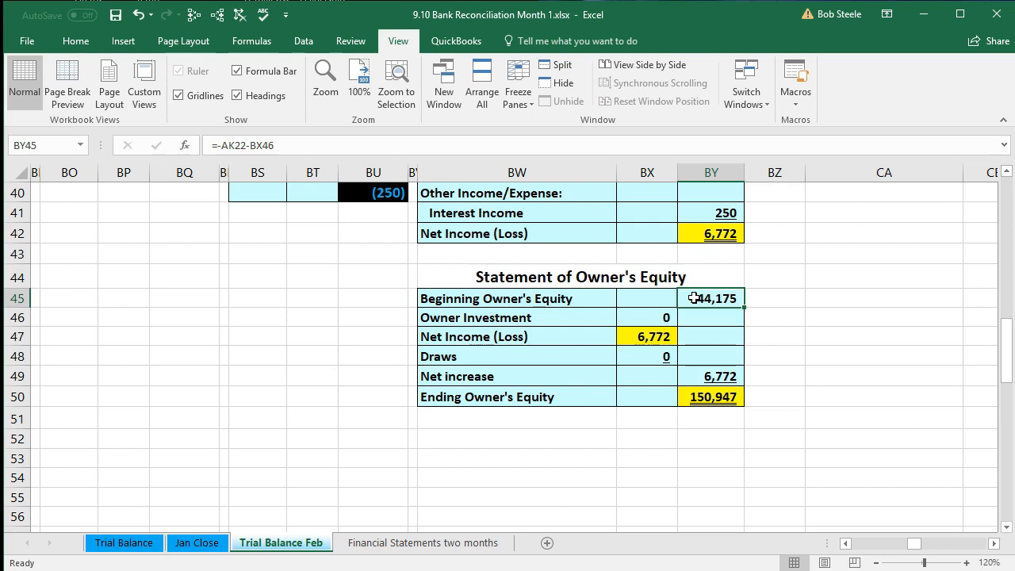
key("Left")
key("Left")
key("Left")
key("Left")
key("Left")
key("Left")
key("Left")
key("Left")
key("Left")
key("Left")
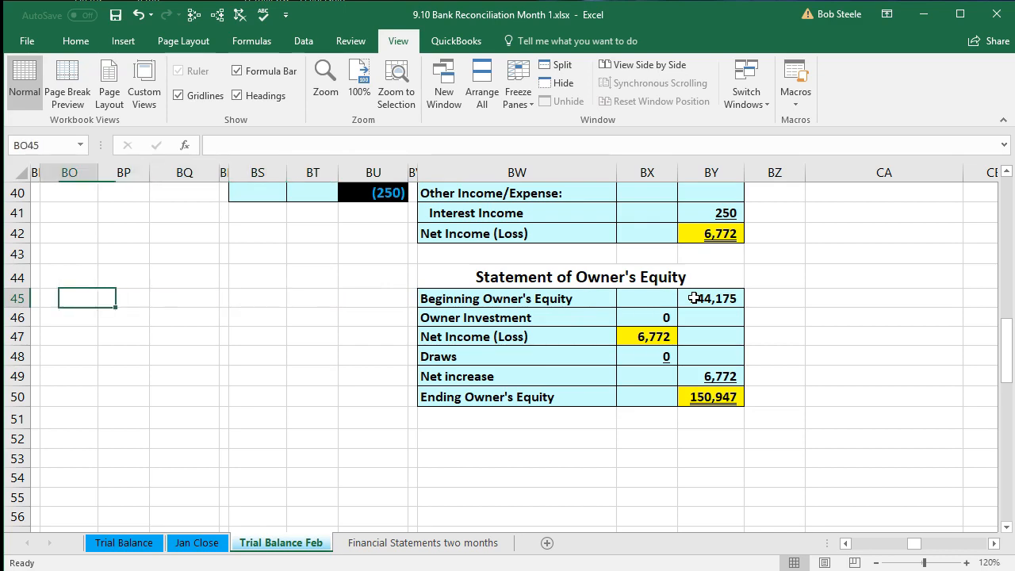
key("Left")
key("Left")
key("Left")
key("Left")
key("Left")
key("Left")
key("Left")
key("Left")
key("Left")
key("Left")
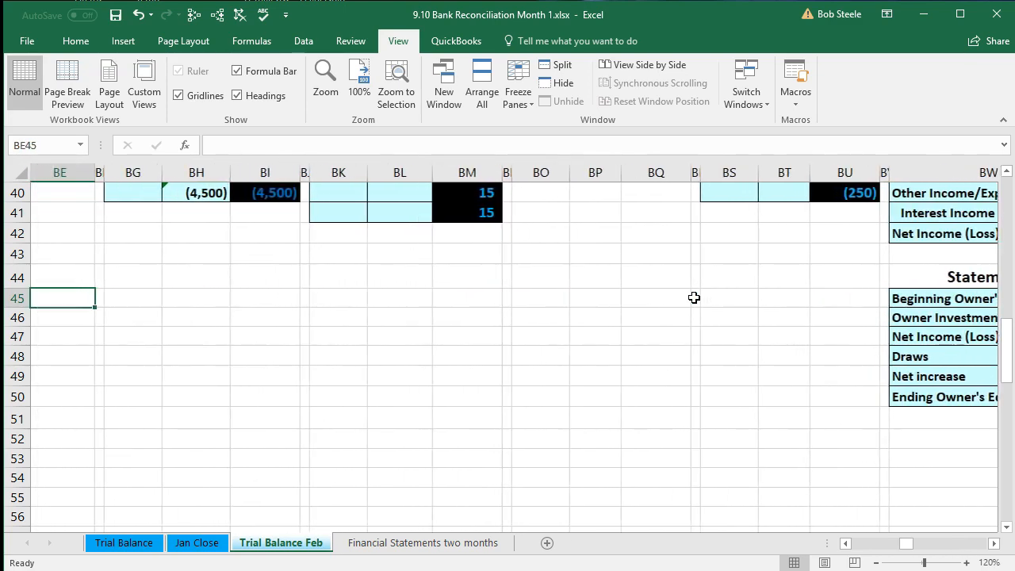
key("Left")
key("Left")
key("Page_Up")
key("Page_Up")
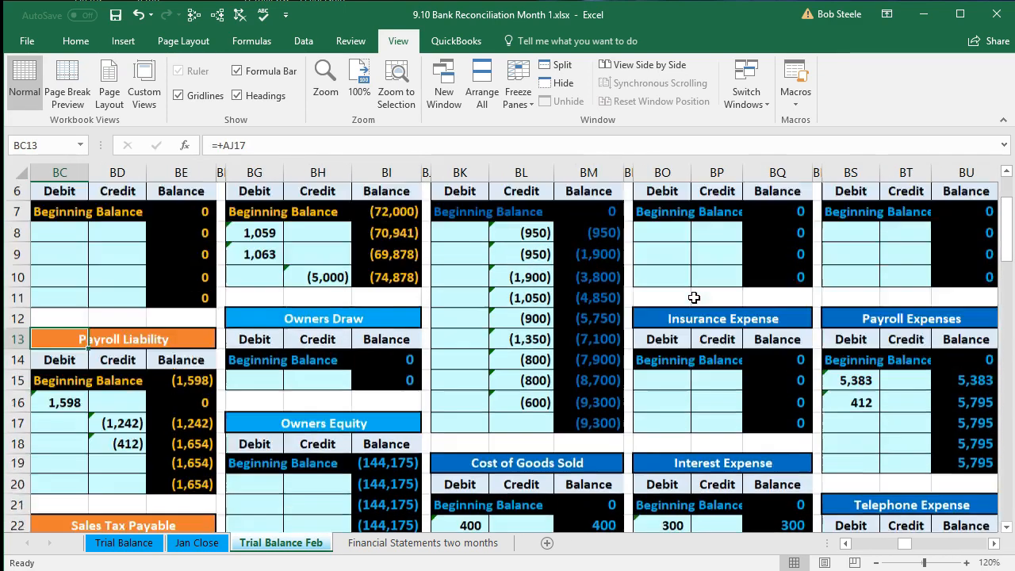
key("Left")
key("Left")
key("Left")
key("Left")
key("Left")
key("Left")
key("Left")
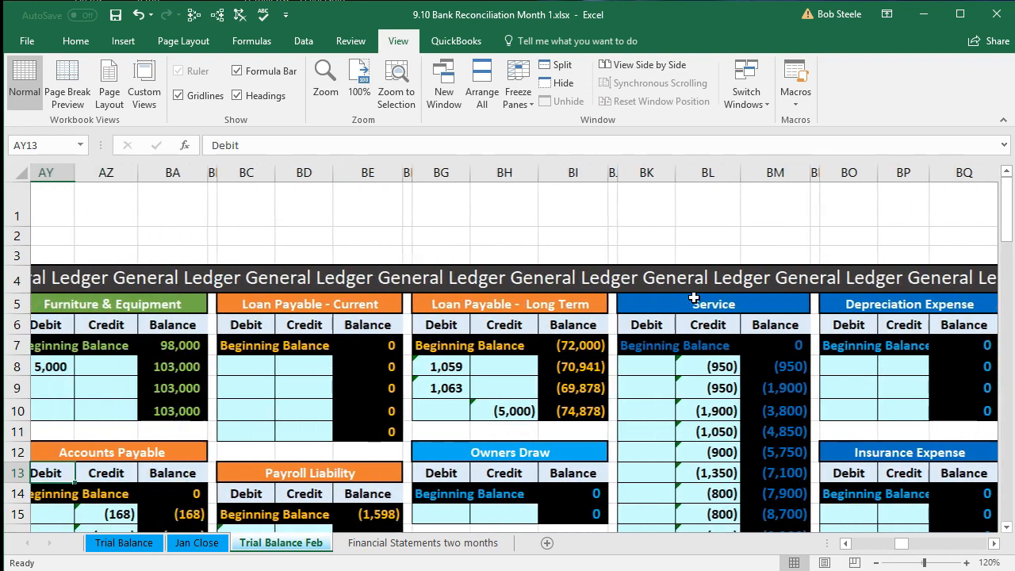
key("Left")
key("Left")
key("Left")
key("Left")
key("Left")
key("Left")
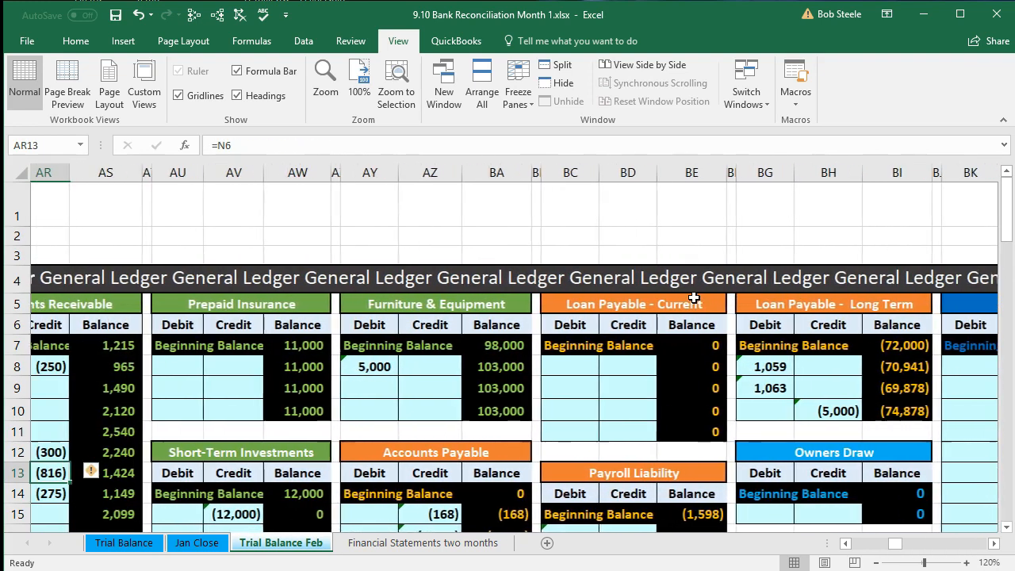
- Check the February General Ledger beginning balance formulas for Interest Expense (BQ21), Internet Expense (BQ28), Misc. Expense (BQ35) and Bank Service Charges (BM38)
key("Right")
key("Right")
key("Right")
key("Right")
key("Right")
key("Right")
key("Right")
key("Right")
key("Right")
key("Right")
key("Right")
key("Right")
key("Right")
key("Right")
key("Right")
key("Right")
key("Right")
key("Right")
key("Right")
key("Right")
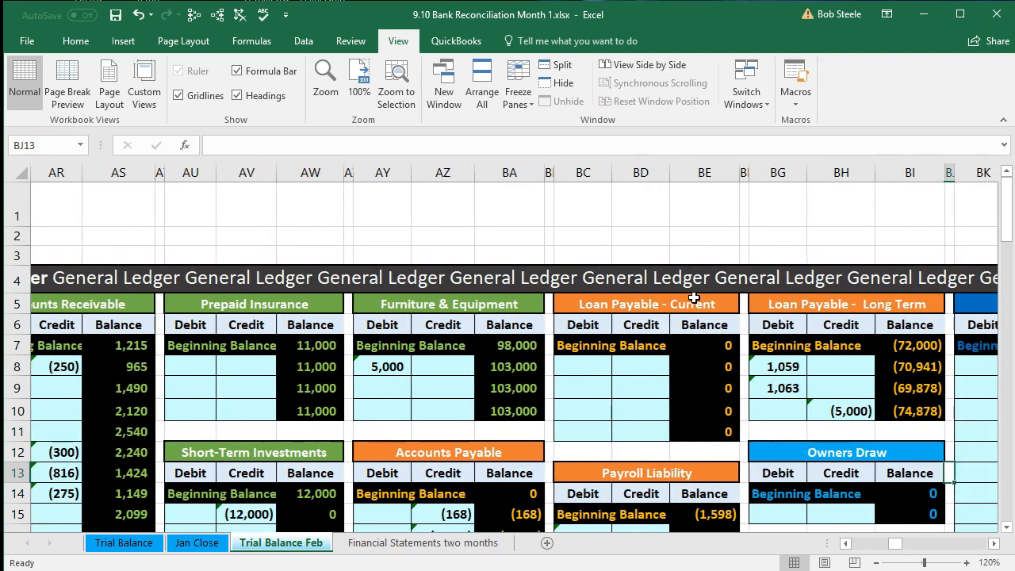
key("Right")
key("Right")
key("Right")
key("Right")
key("Right")
key("Right")
key("Right")
key("Right")
key("Right")
key("Right")
key("Right")
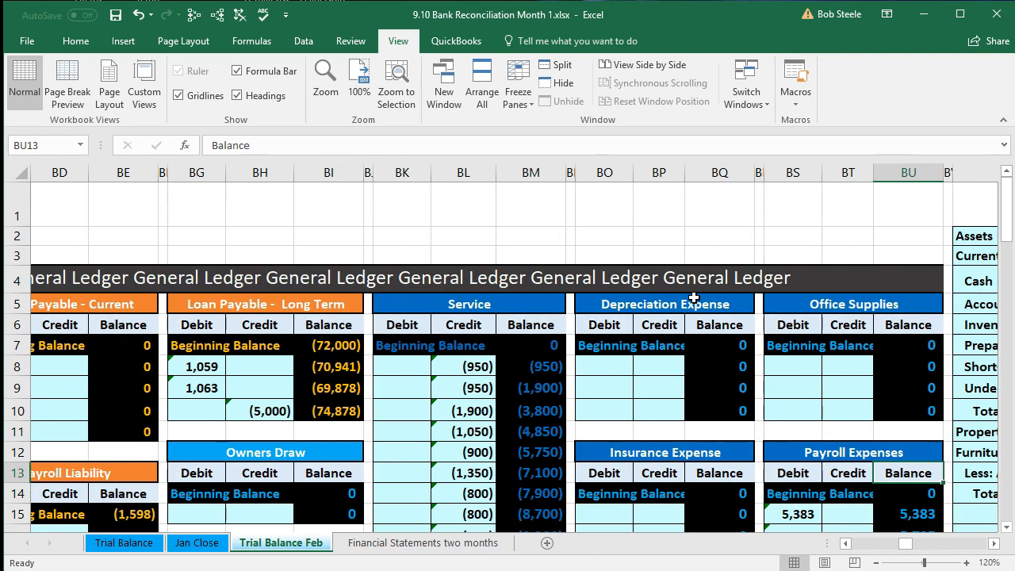
scroll(693, 297, "down", 1)
scroll(693, 297, "down", 1)
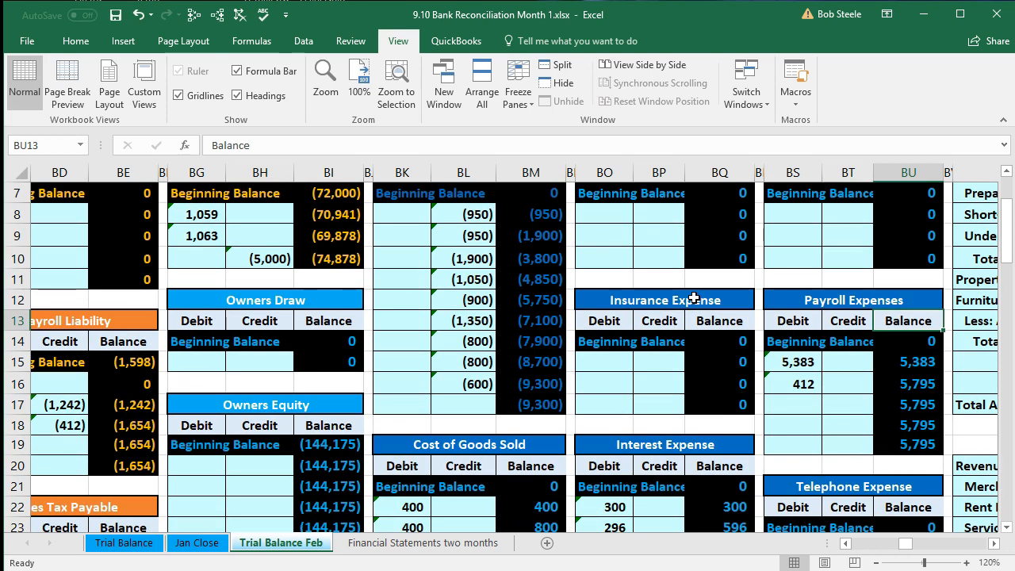
scroll(693, 298, "down", 1)
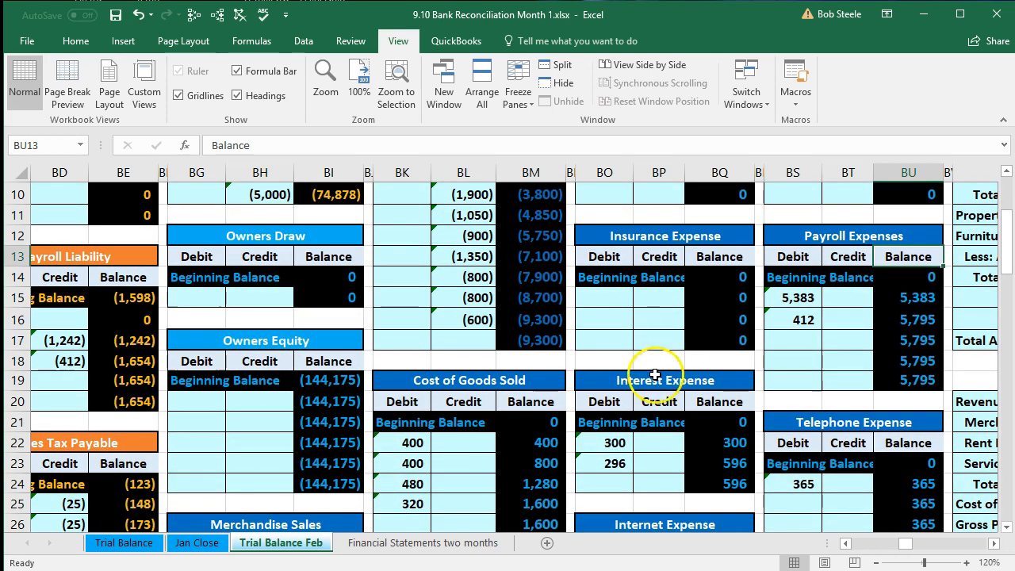
left_click(547, 418)
left_click(732, 422)
scroll(733, 423, "down", 2)
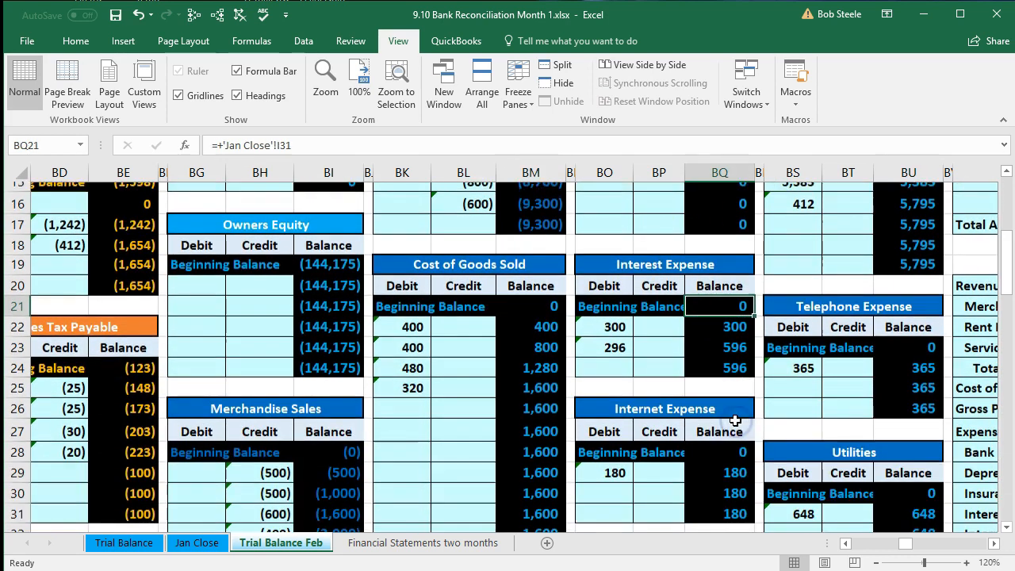
left_click(734, 439)
scroll(730, 429, "down", 3)
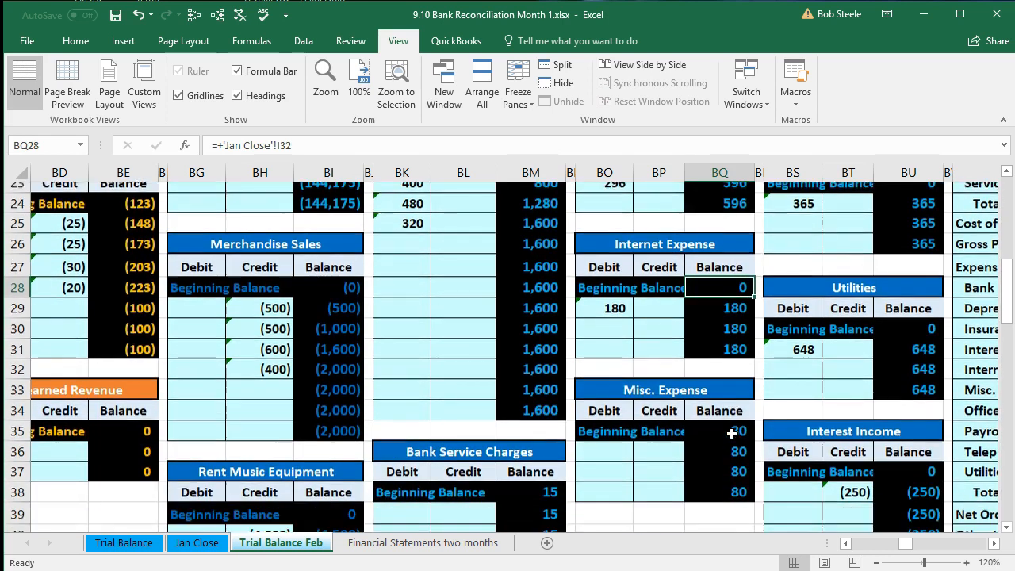
left_click(722, 402)
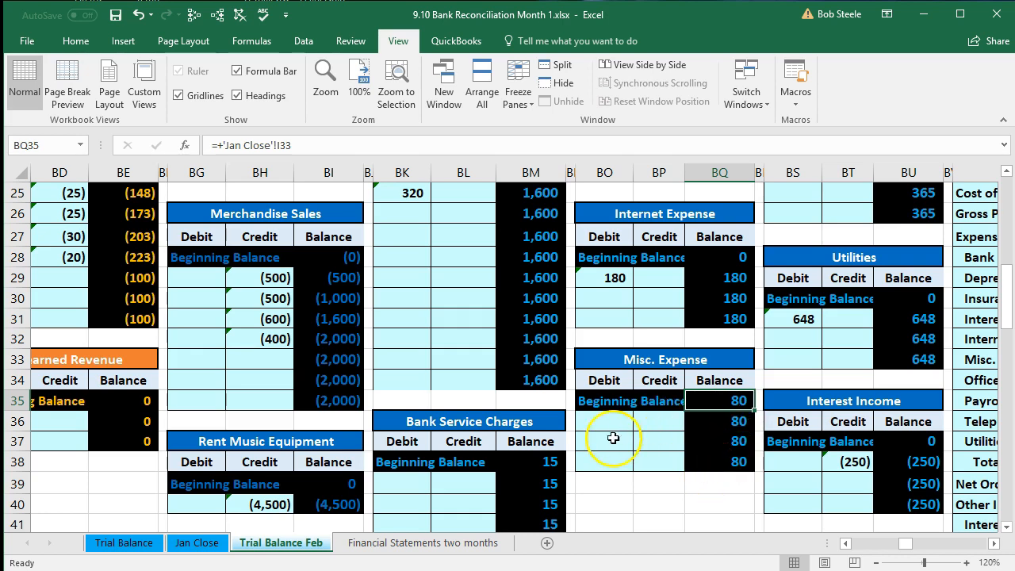
left_click(547, 465)
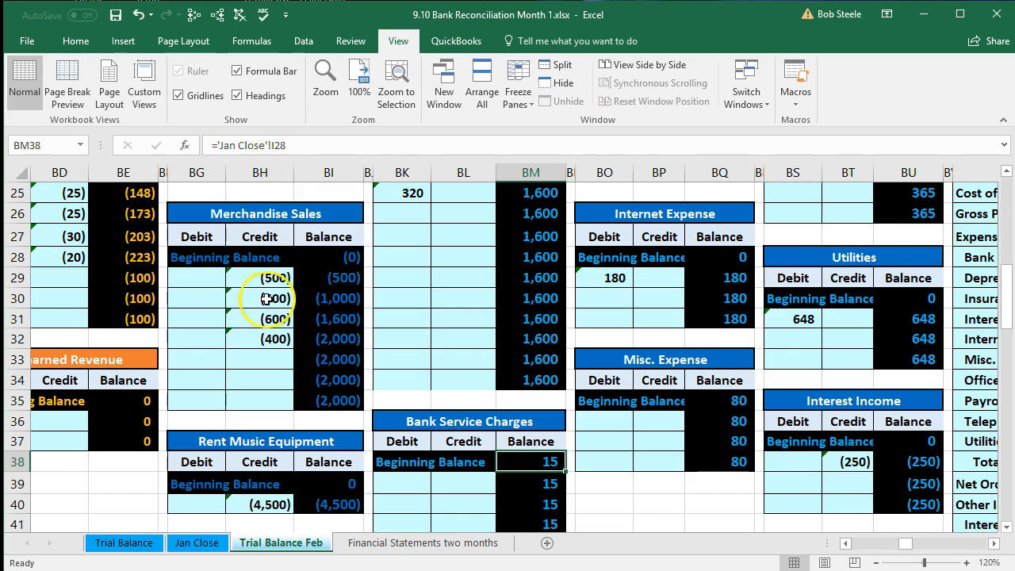
- Compare the Jan Close balances in I28 and I33 with February's Bank Service Charges and Misc. Expense beginning balances
left_click(195, 544)
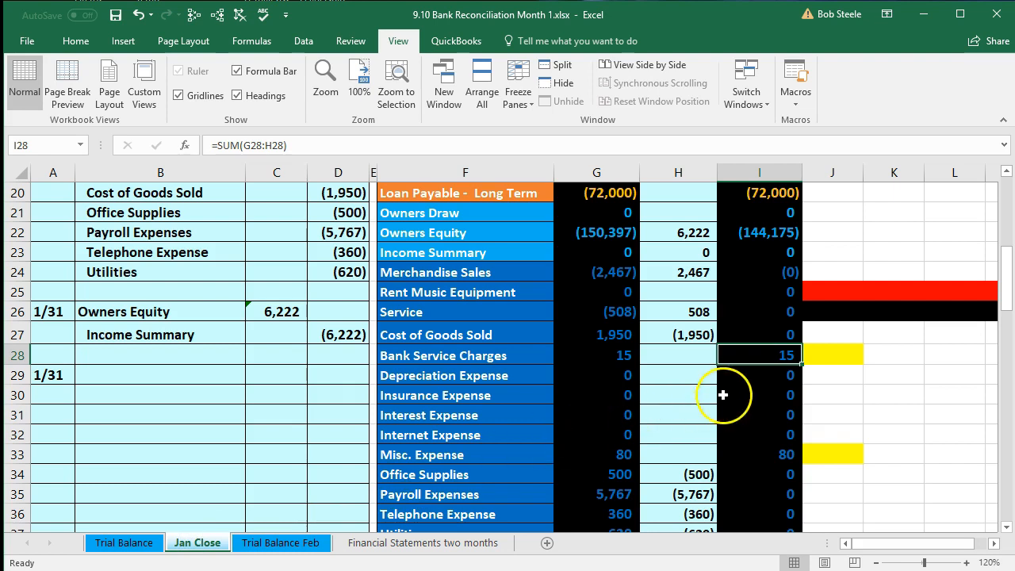
left_click(756, 454)
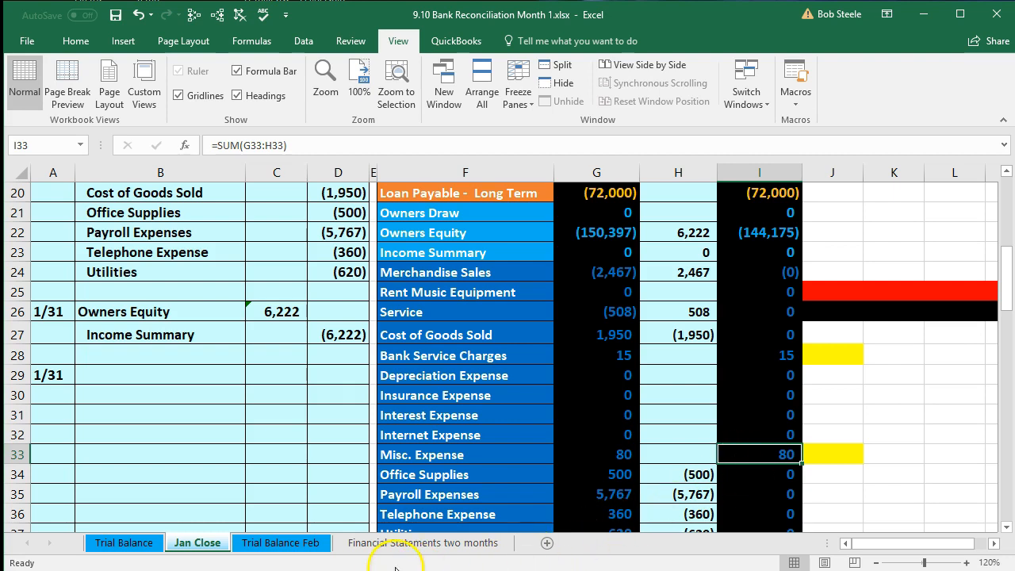
left_click(301, 545)
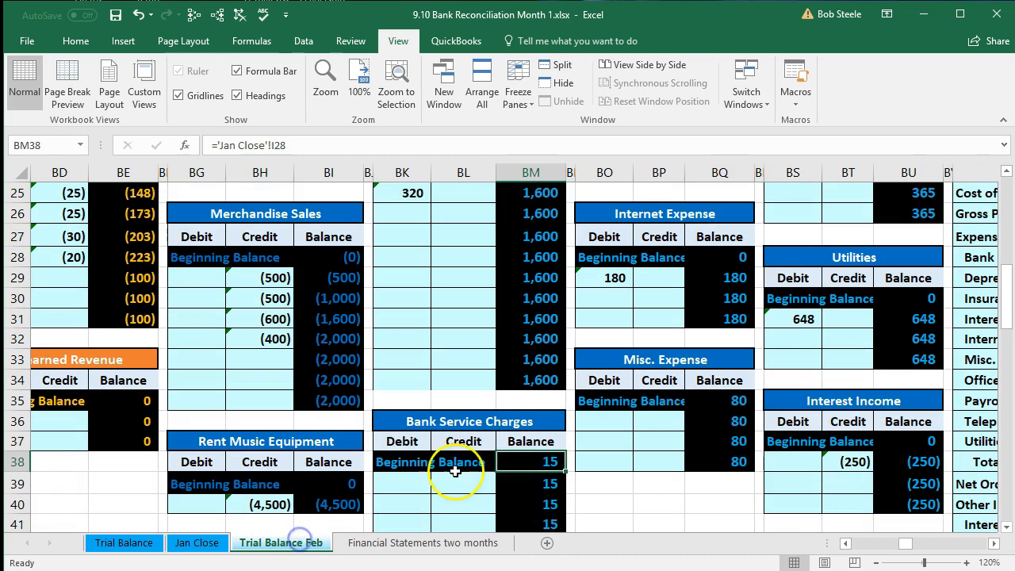
scroll(555, 396, "down", 1)
left_click(718, 380)
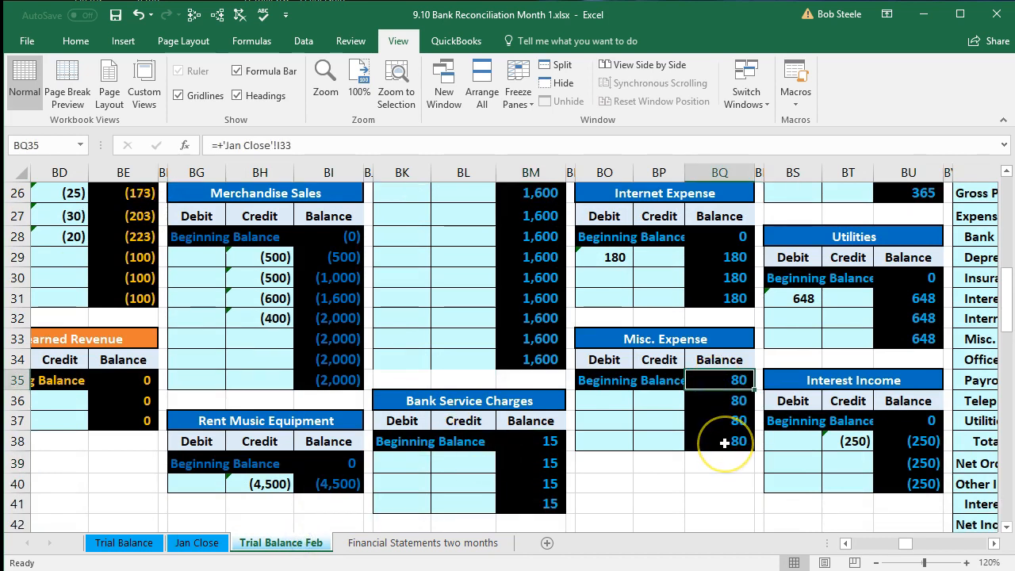
- Examine the February Balance Sheet and compare Total Assets in BY17 with Total Liabilities & Equity in CC17
scroll(722, 438, "up", 8)
scroll(722, 434, "up", 1)
left_click(737, 411)
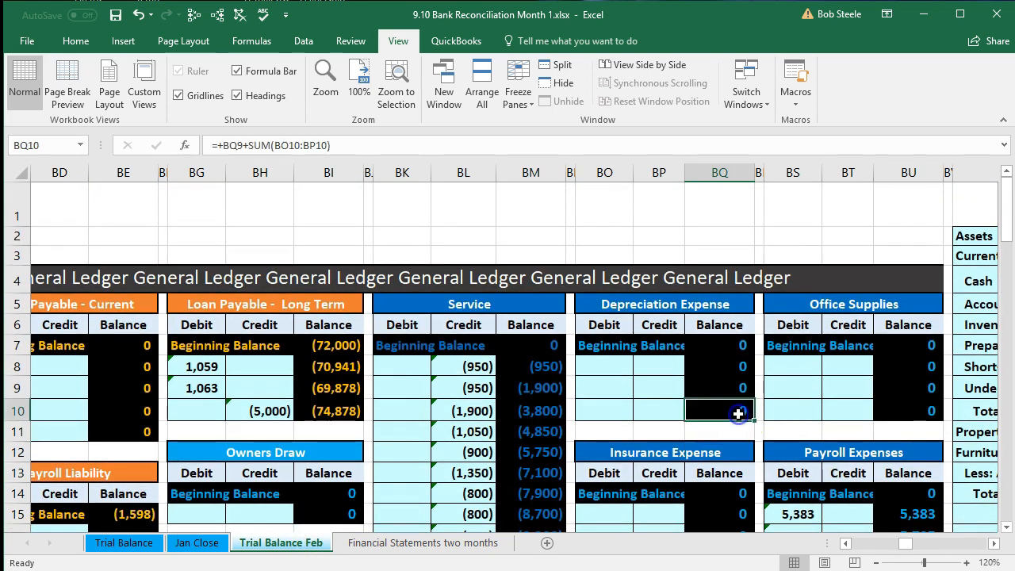
key("Right")
key("Right")
key("Right")
key("Right")
key("Right")
key("Right")
key("Right")
key("Right")
key("Right")
key("Right")
key("Right")
key("Right")
key("Right")
key("Right")
key("Right")
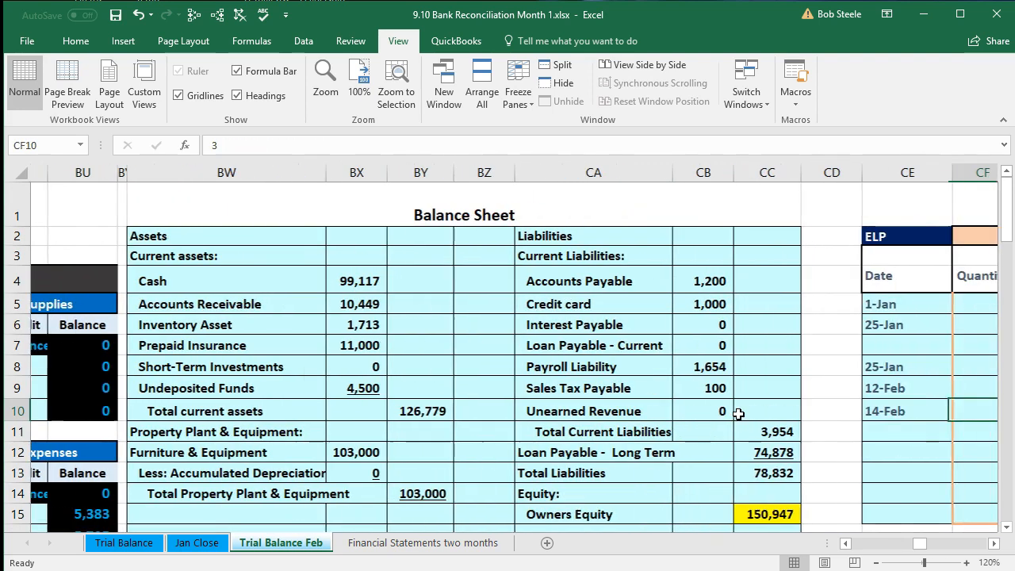
left_click(272, 175)
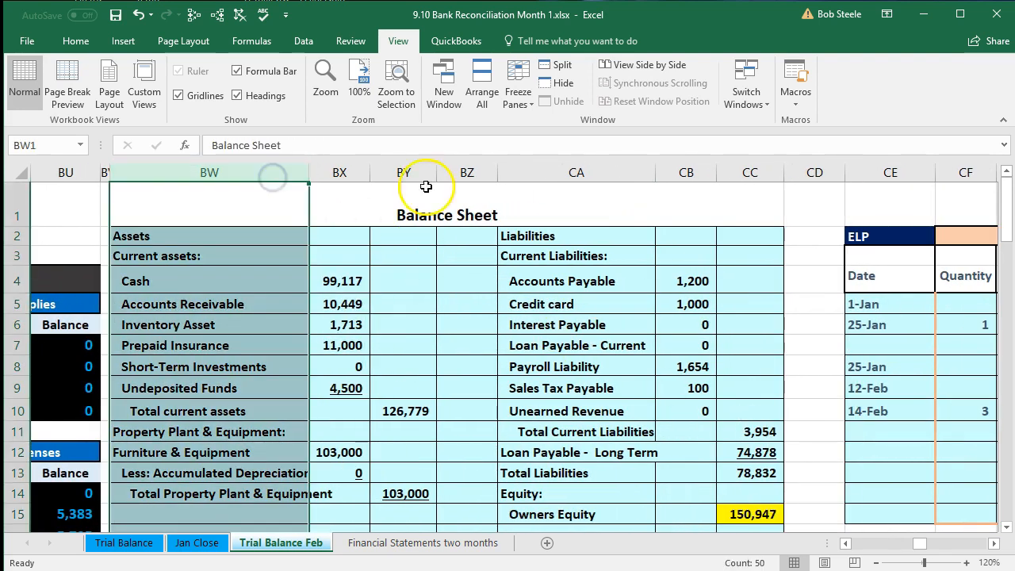
left_click(750, 172)
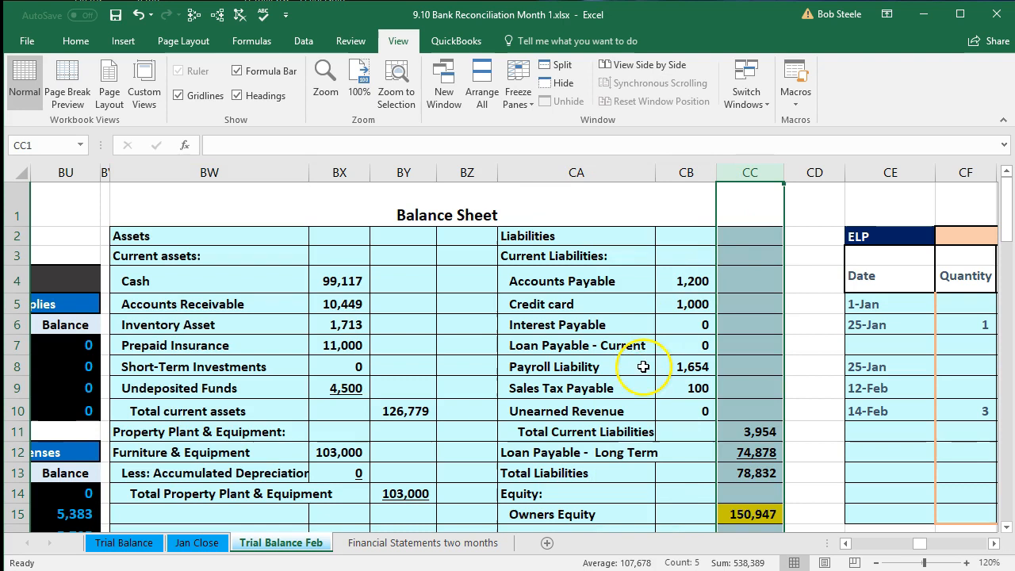
scroll(639, 396, "down", 1)
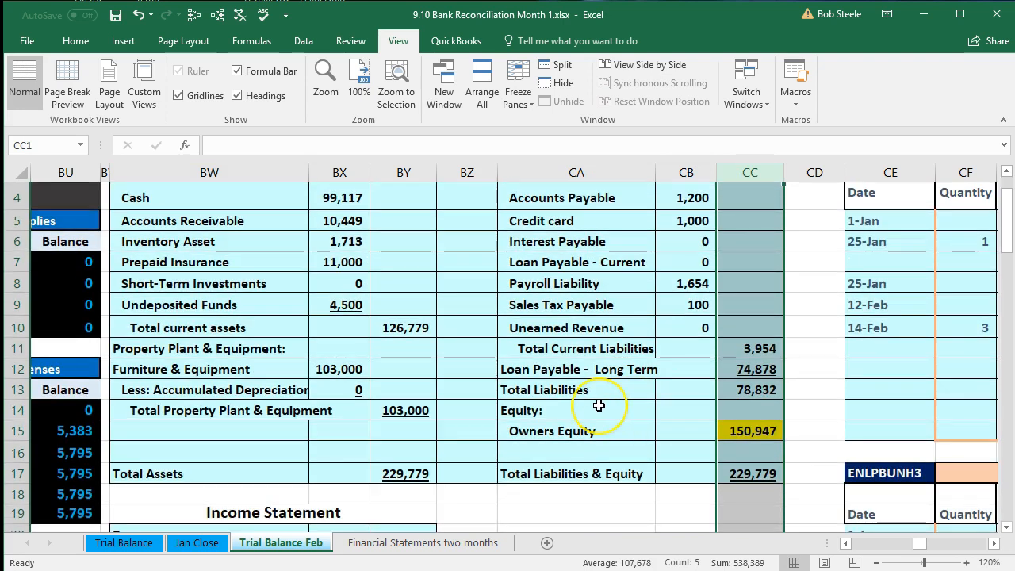
scroll(600, 405, "up", 1)
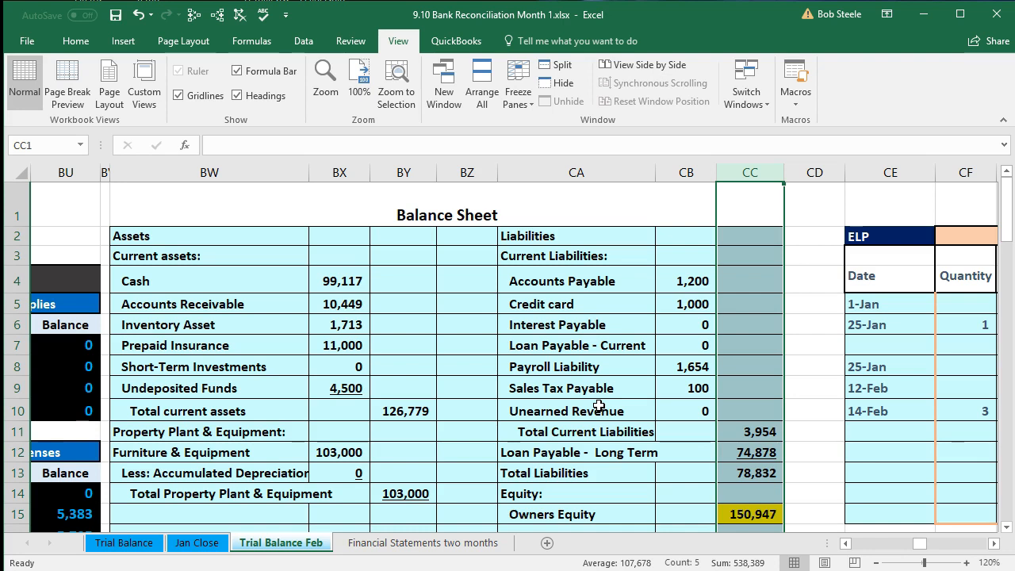
scroll(599, 405, "down", 1)
left_click(409, 474)
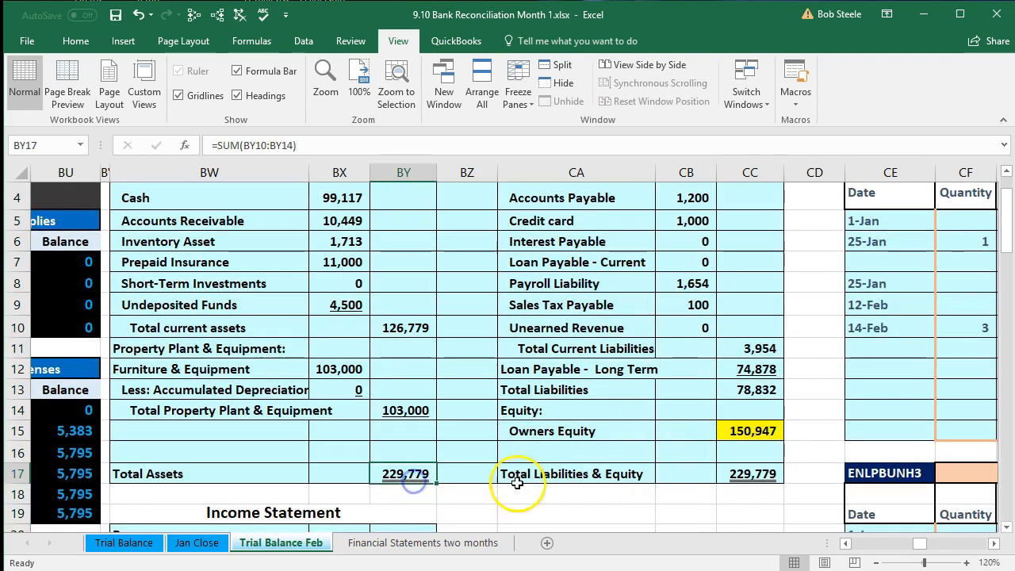
left_click(740, 474)
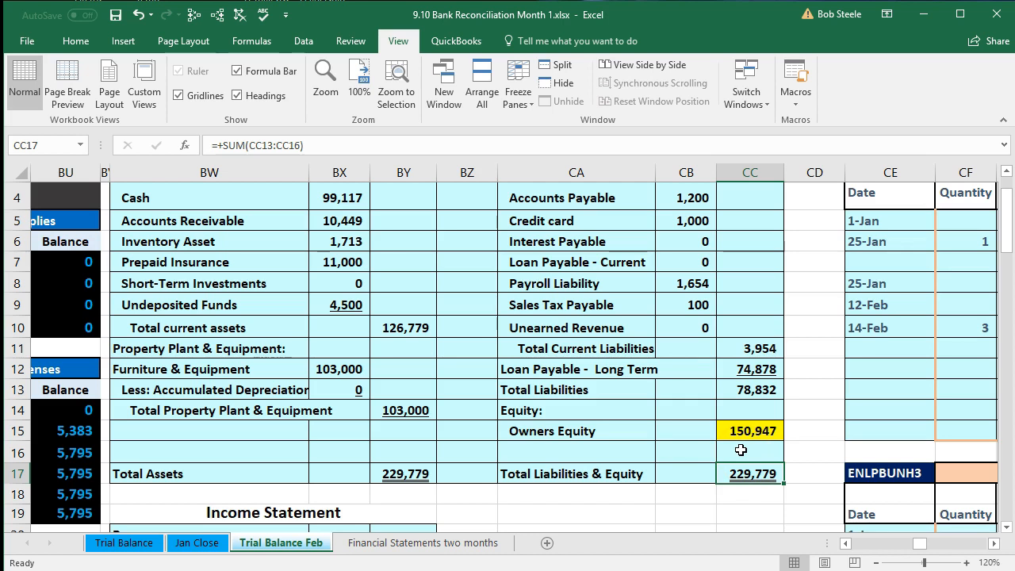
- Review the February Income Statement expenses and the Beginning Owner's Equity formula in BY45
scroll(731, 440, "down", 7)
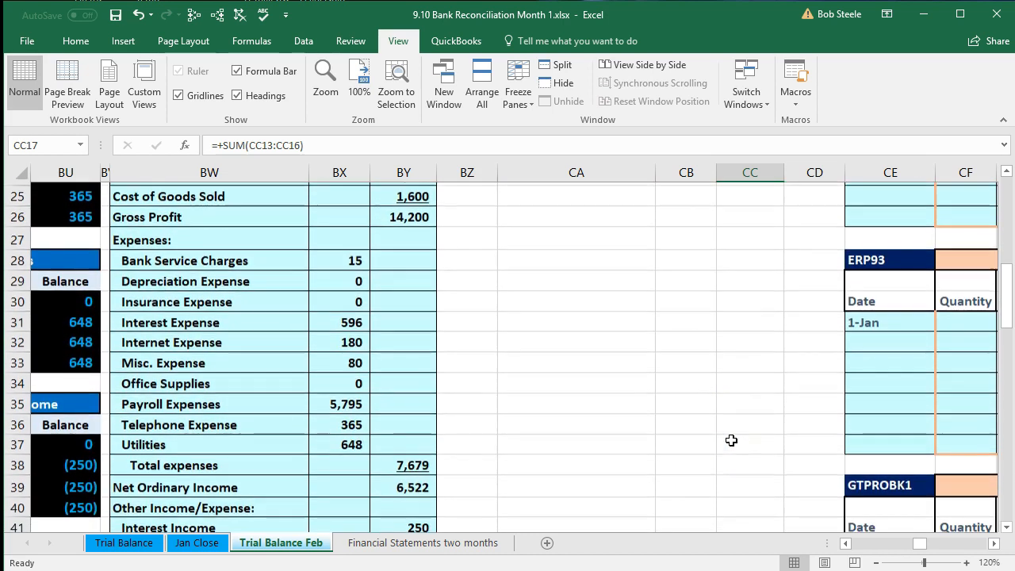
scroll(732, 440, "down", 5)
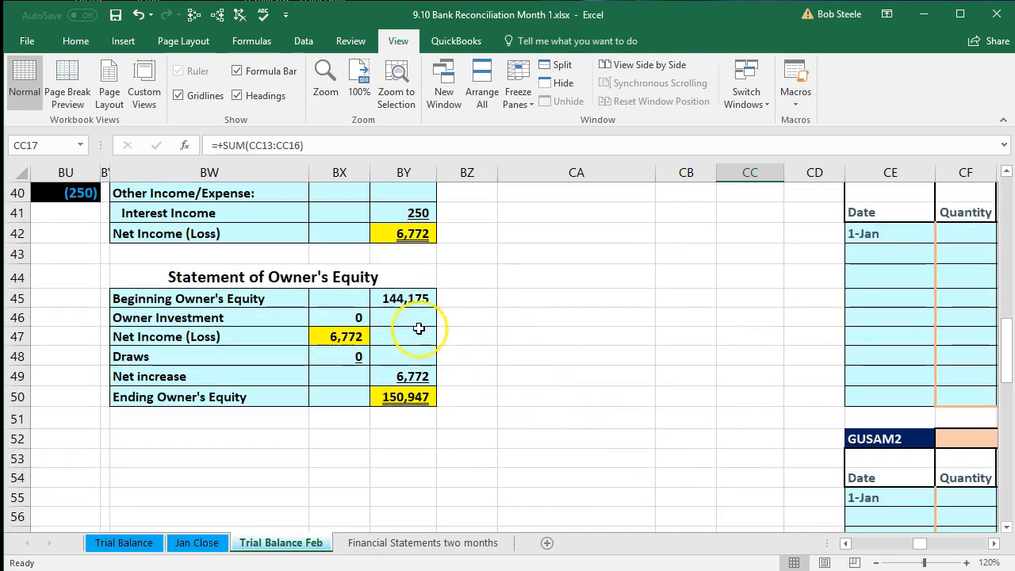
left_click(403, 298)
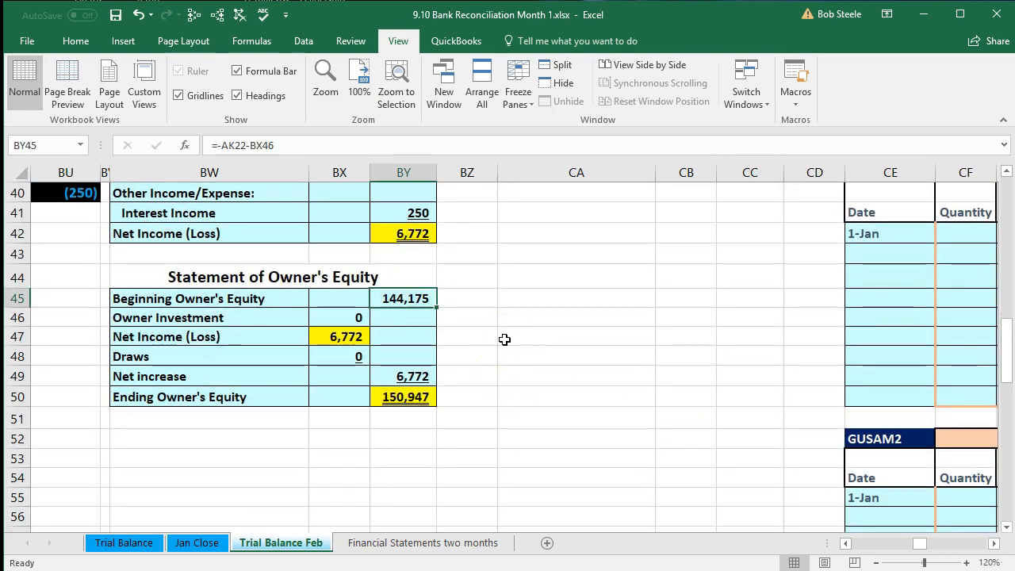